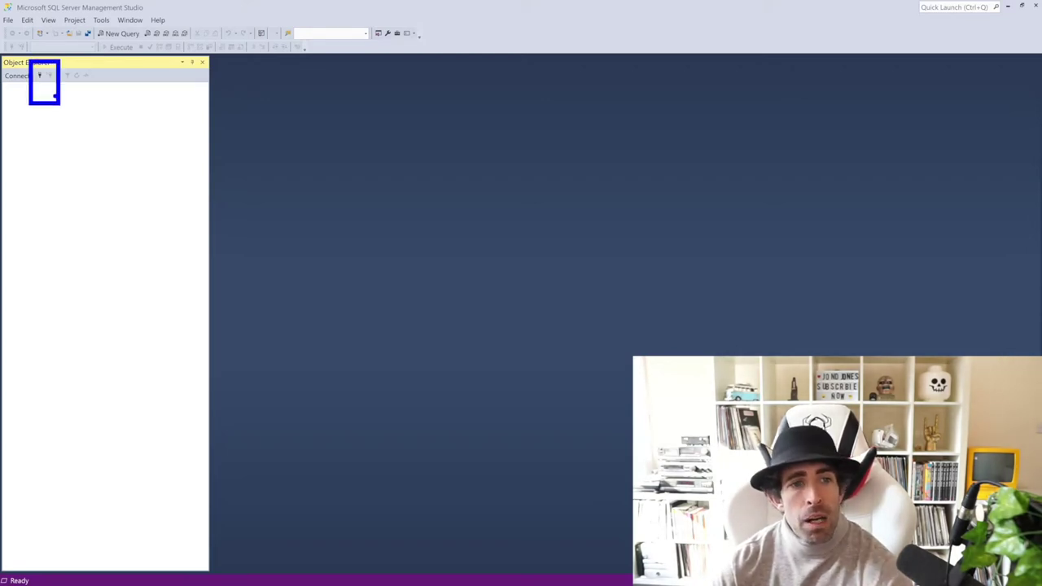
Connect Object Explorer to the SQLEXPRESS server using Windows Authentication.
{"action": "left_click", "coordinate": [39, 75]}
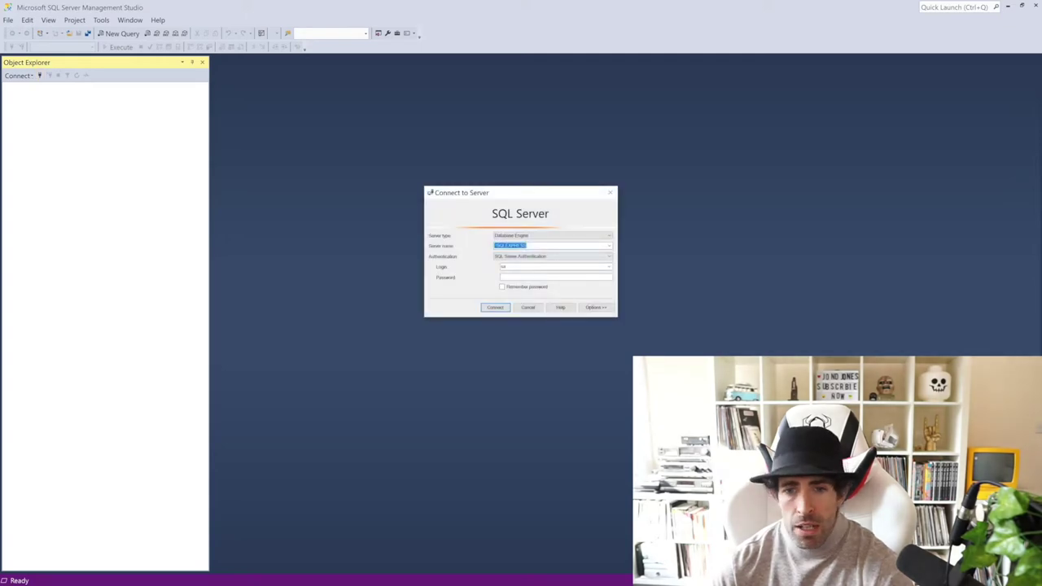
{"action": "key", "text": "Tab"}
{"action": "key", "text": "alt+Down"}
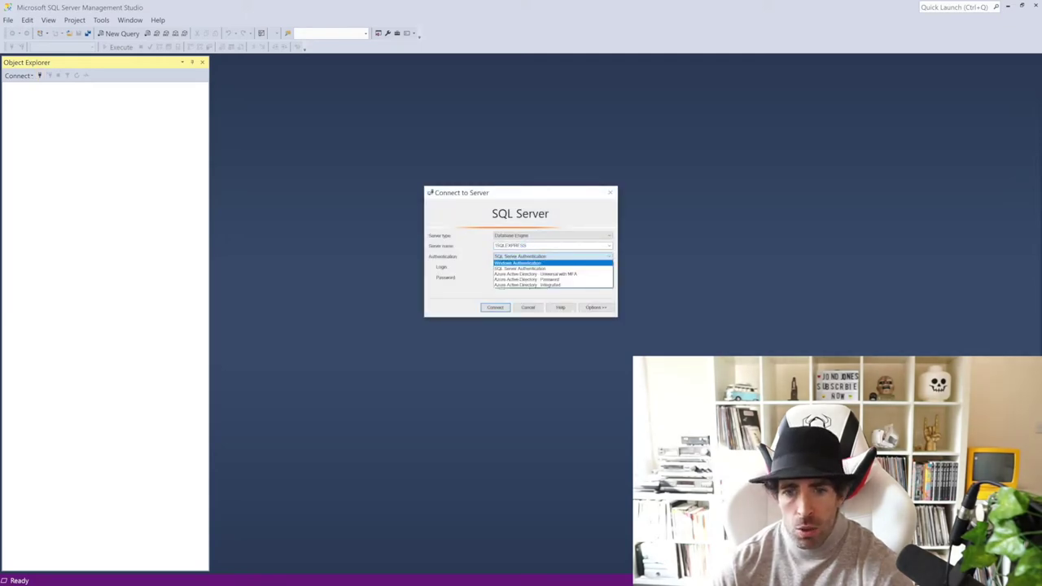
{"action": "key", "text": "Return"}
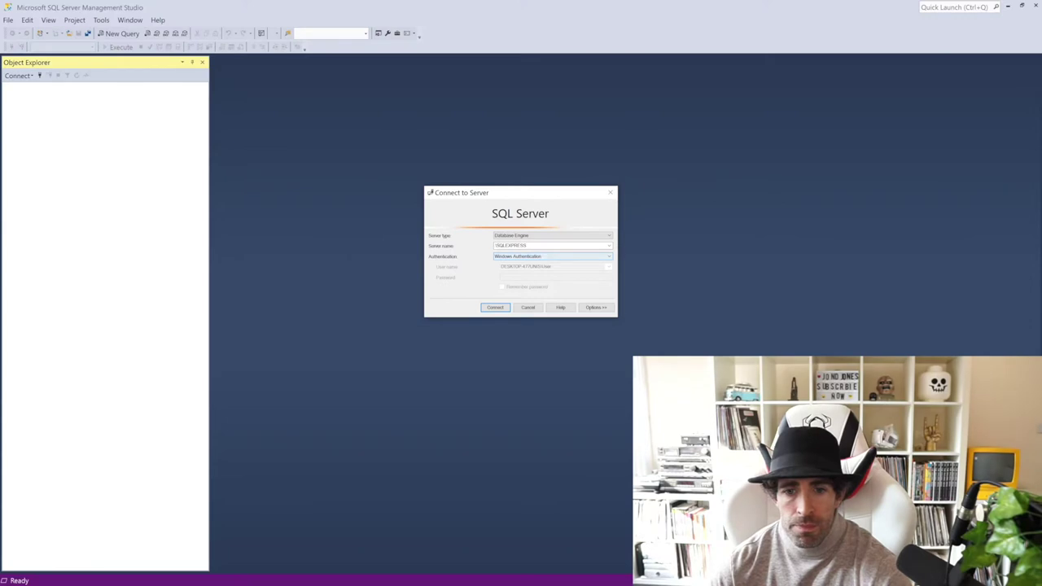
{"action": "key", "text": "Return"}
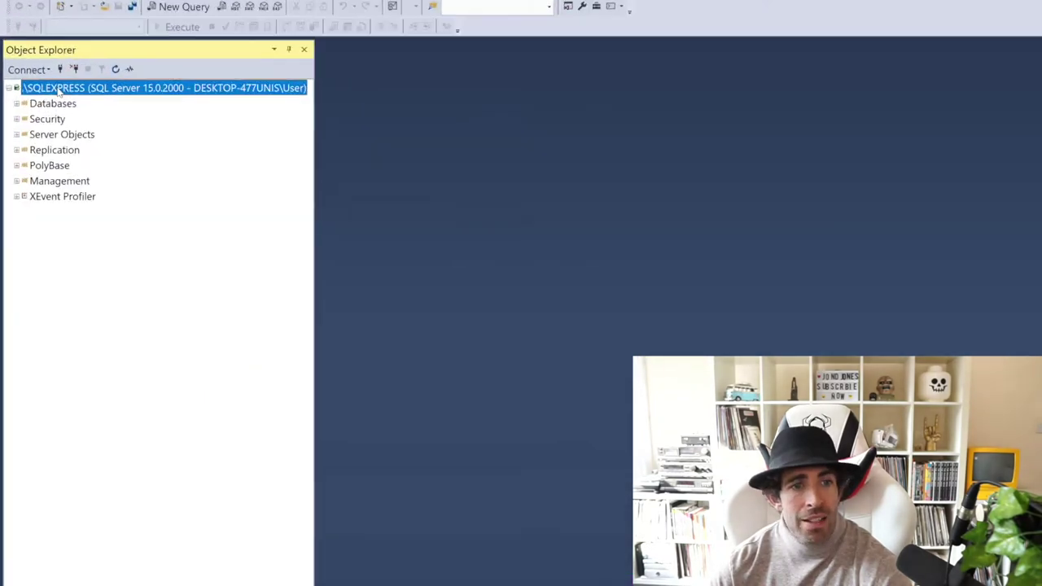
In the SQLEXPRESS server properties, choose SQL Server and Windows Authentication mode on the Security page.
{"action": "right_click", "coordinate": [59, 91]}
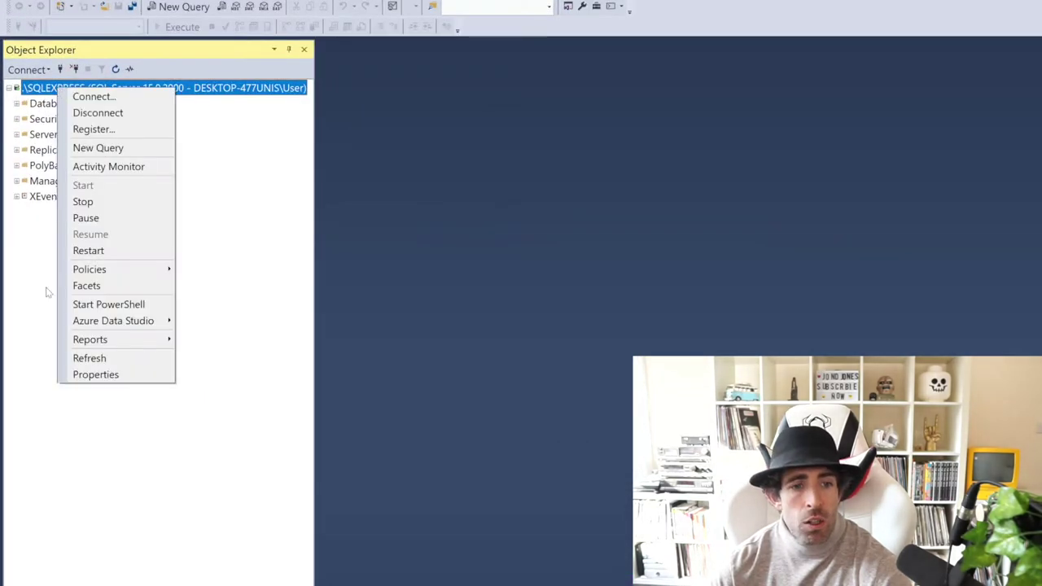
{"action": "left_click", "coordinate": [95, 374]}
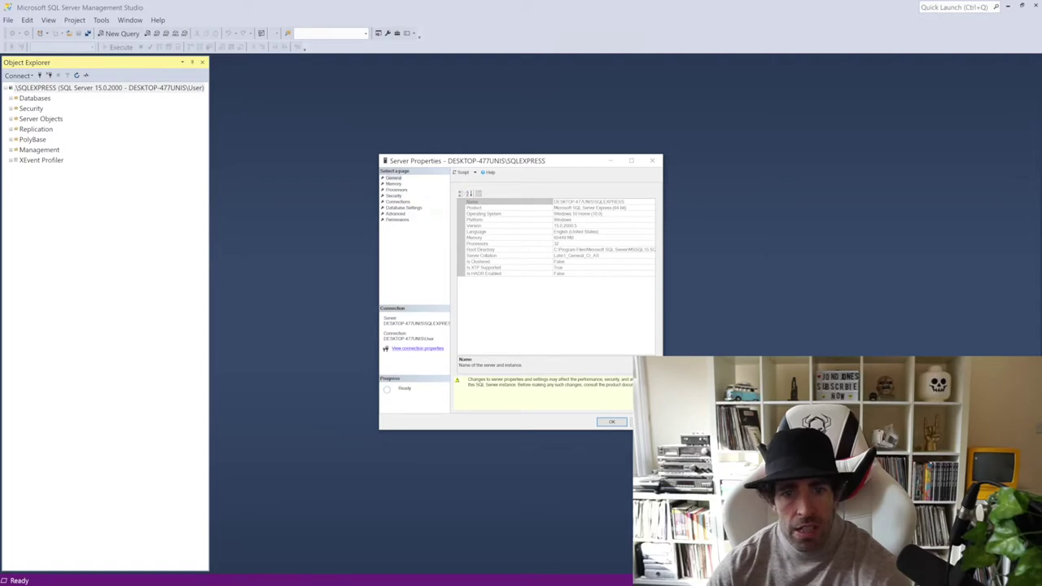
{"action": "left_click", "coordinate": [393, 196]}
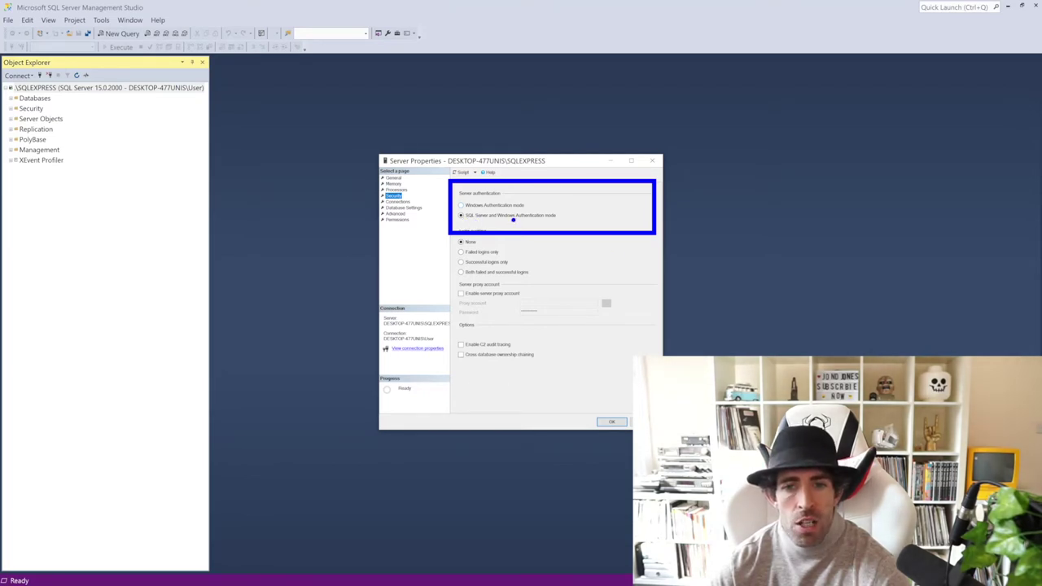
{"action": "left_click", "coordinate": [612, 421]}
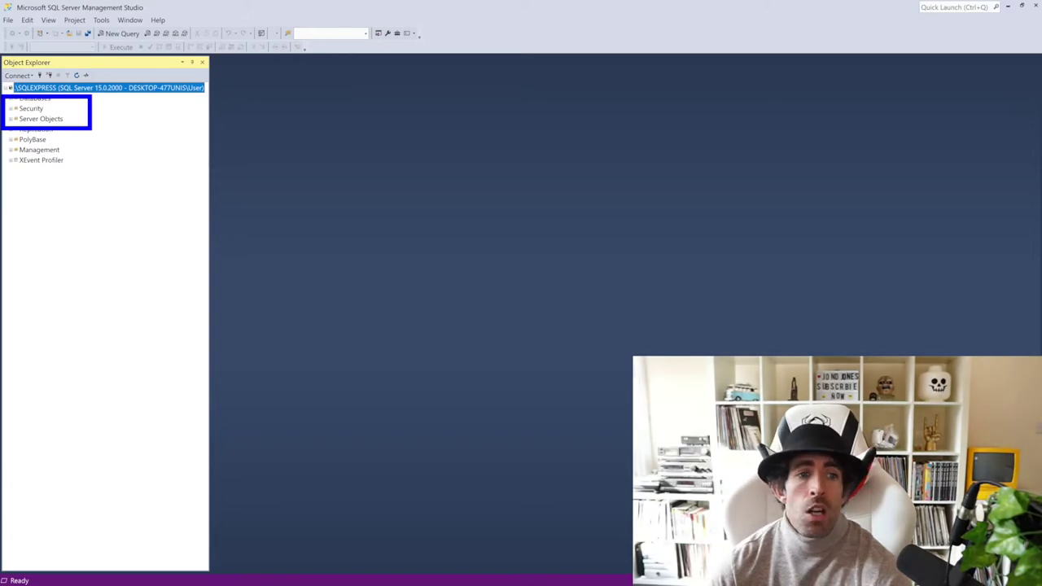
Expand Security > Logins and open the Login Properties of the sa login.
{"action": "left_click", "coordinate": [10, 108]}
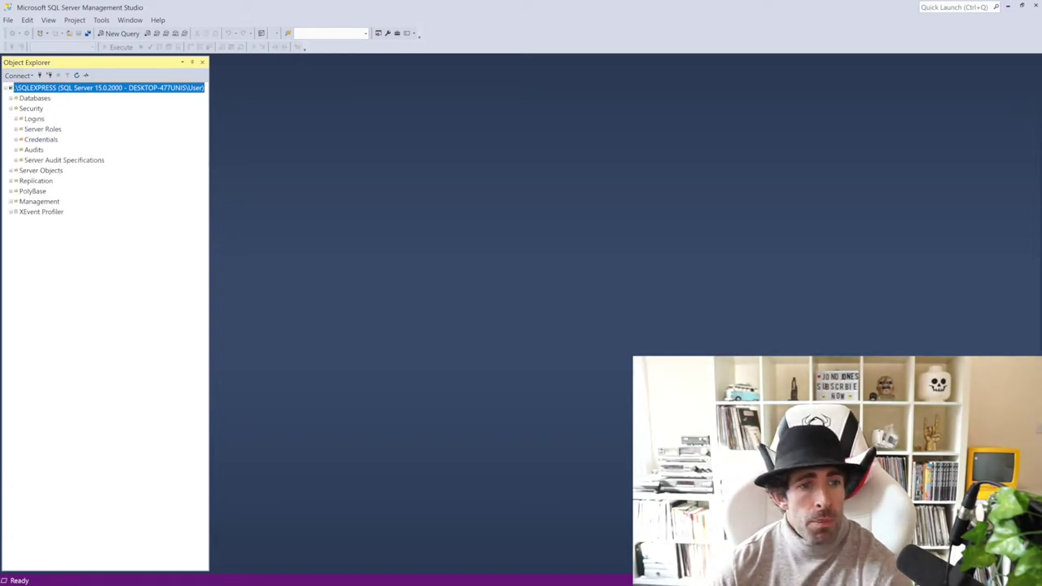
{"action": "left_click", "coordinate": [15, 119]}
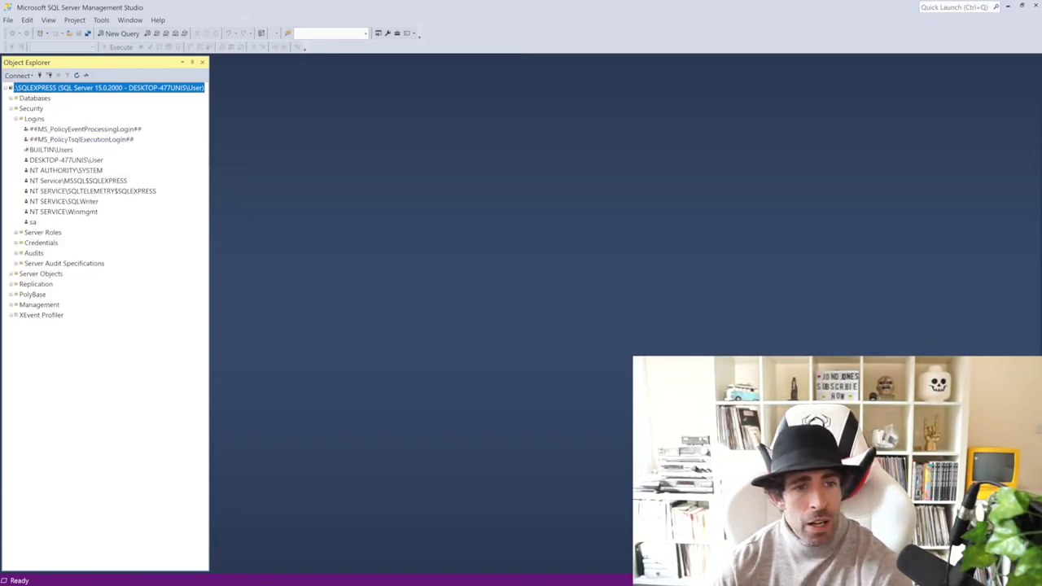
{"action": "right_click", "coordinate": [33, 120]}
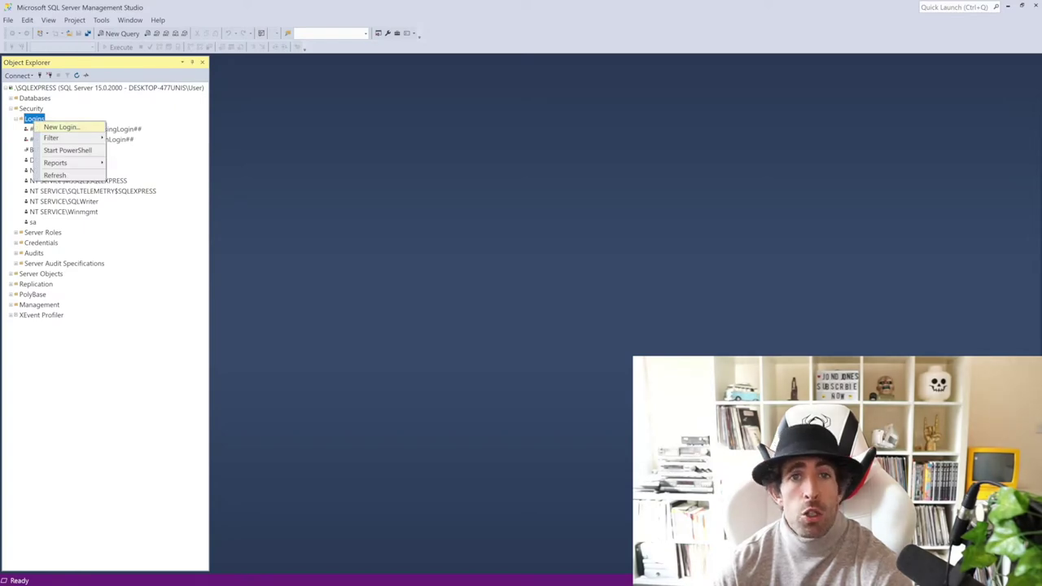
{"action": "key", "text": "Escape"}
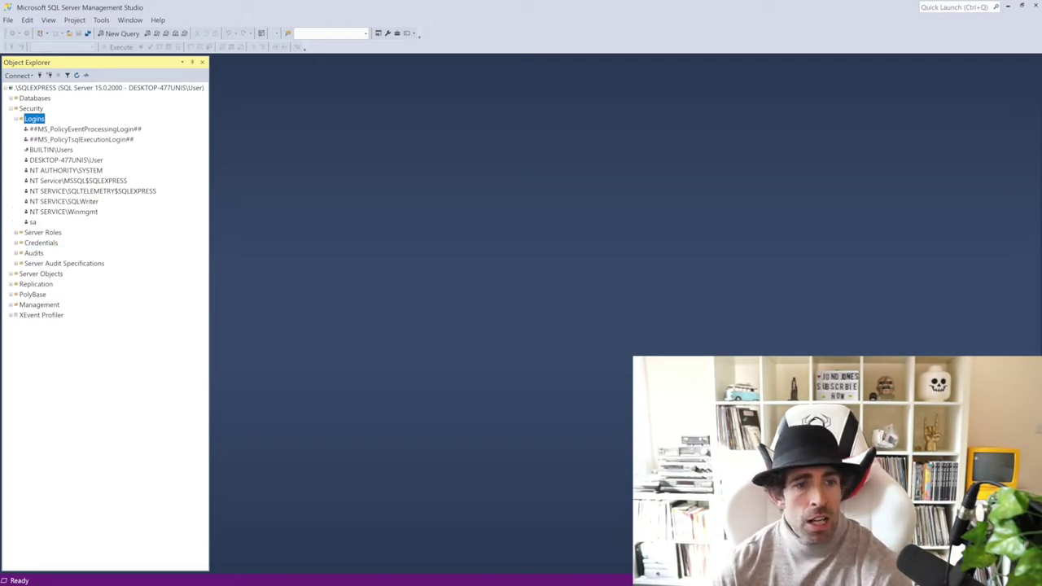
{"action": "left_click", "coordinate": [33, 221]}
{"action": "right_click", "coordinate": [33, 221]}
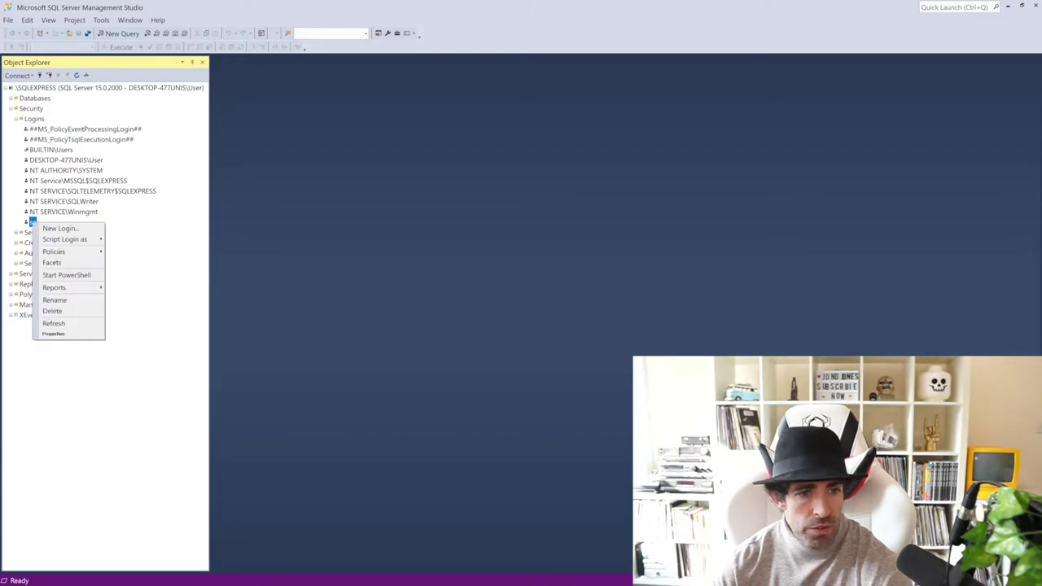
{"action": "key", "text": "Escape"}
{"action": "right_click", "coordinate": [32, 221]}
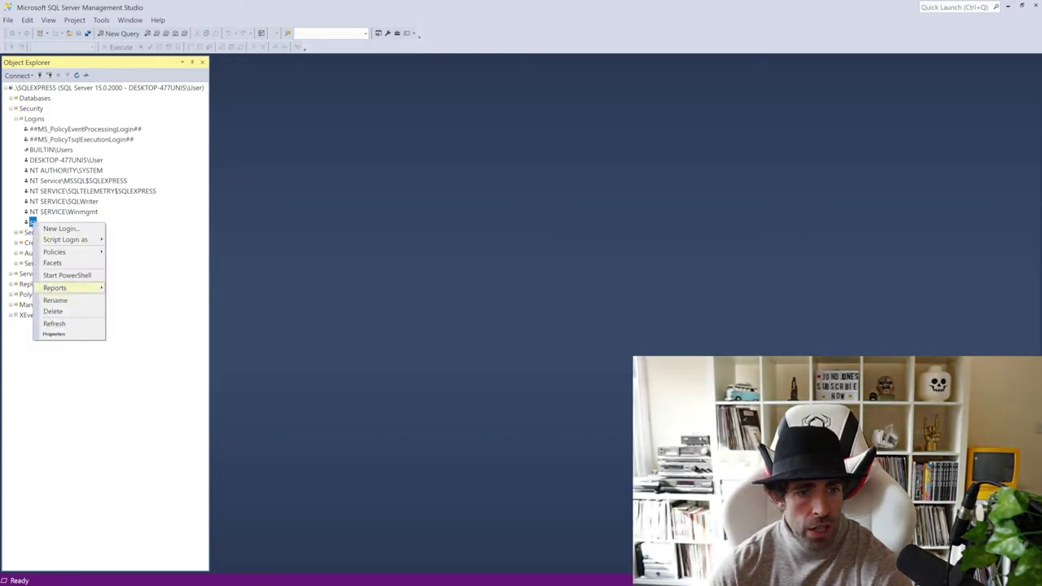
{"action": "left_click", "coordinate": [54, 334]}
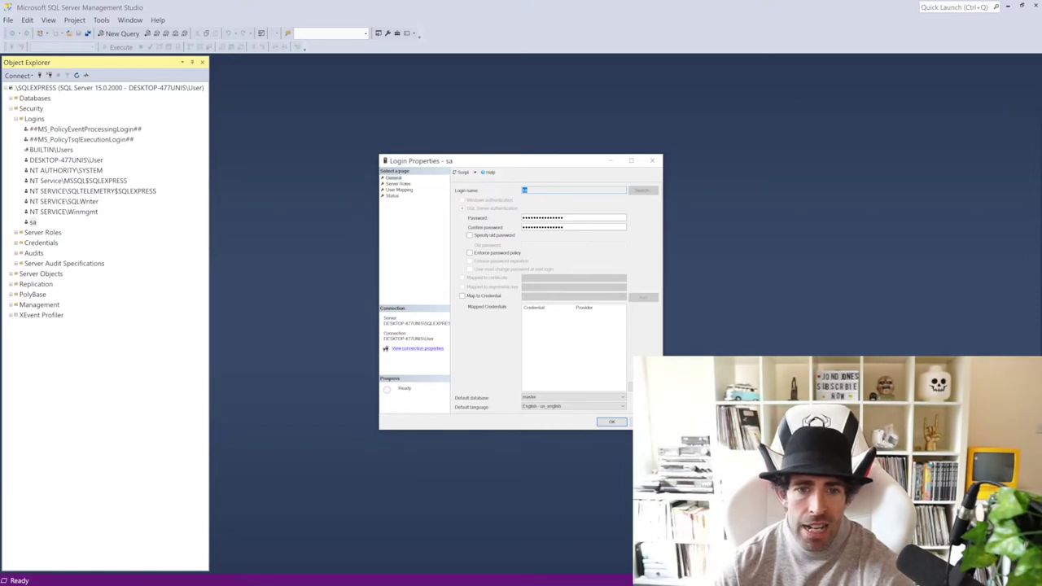
Enable the sa login on the Status page, check its password, and save the login properties.
{"action": "left_click", "coordinate": [392, 196]}
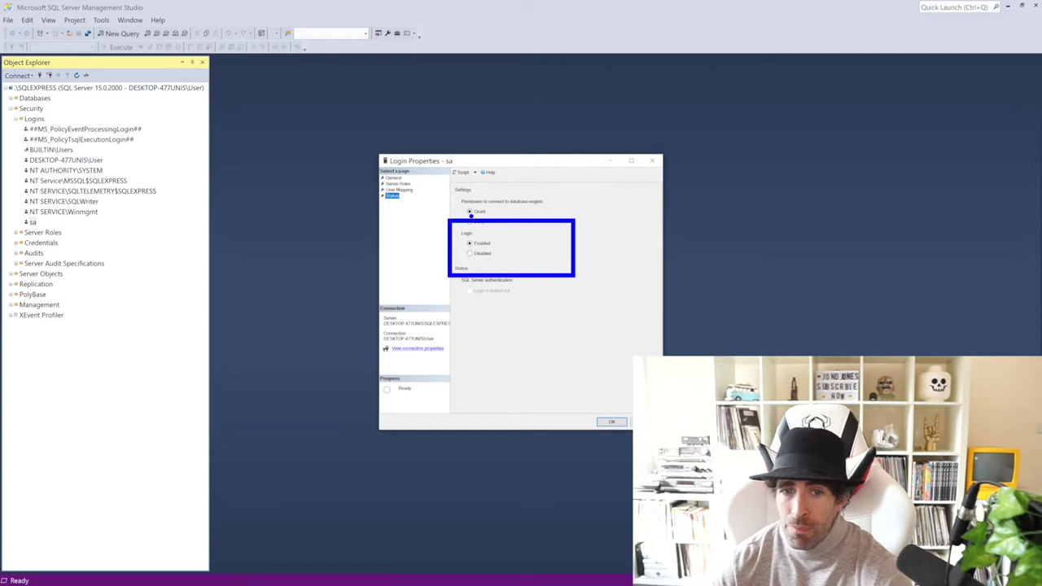
{"action": "left_click", "coordinate": [393, 178]}
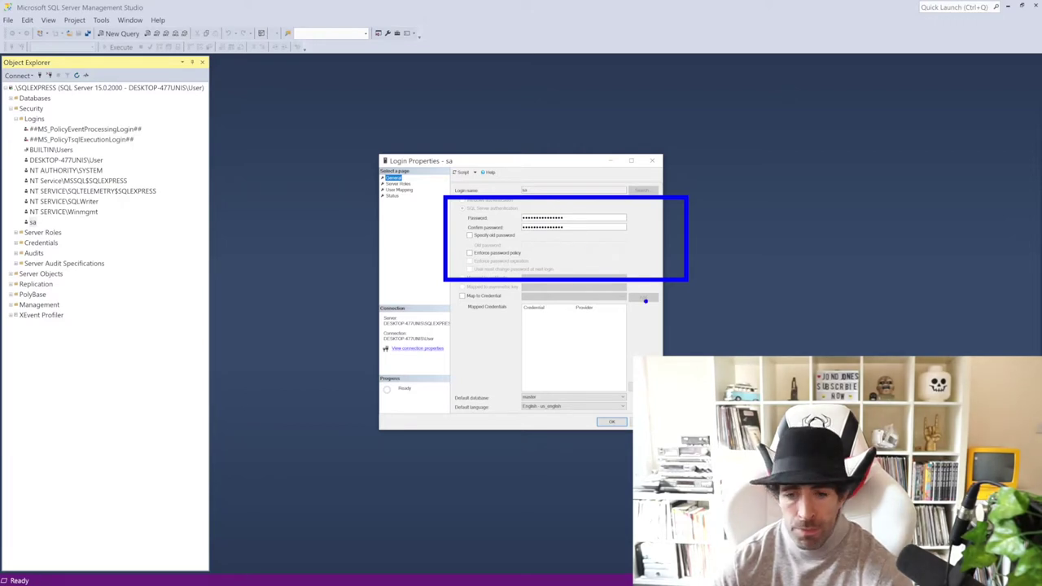
{"action": "key", "text": "Return"}
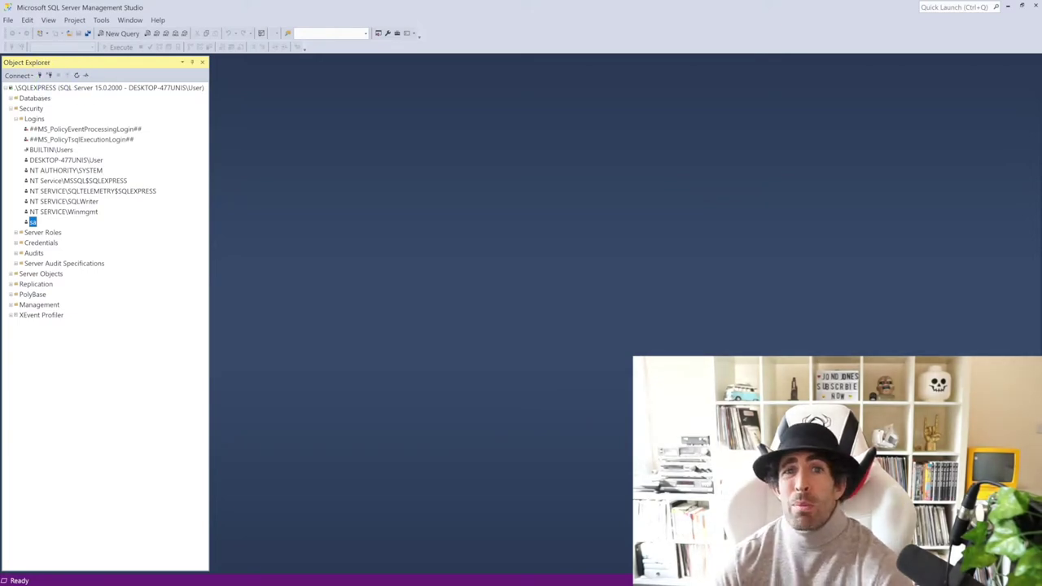
Disconnect and reconnect to SQLEXPRESS as sa with SQL Server Authentication and the sa password.
{"action": "left_click", "coordinate": [48, 75]}
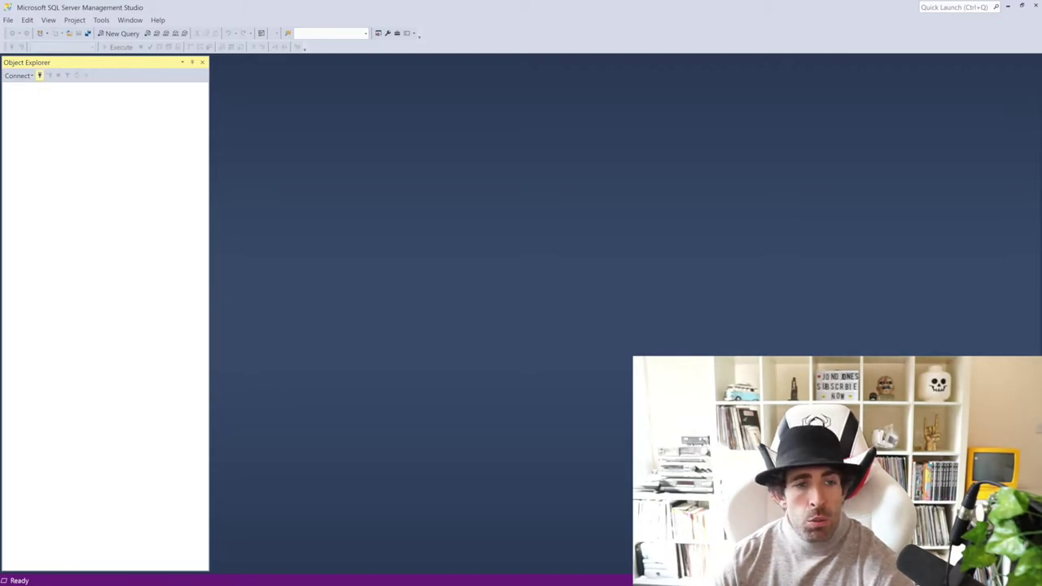
{"action": "left_click", "coordinate": [39, 75]}
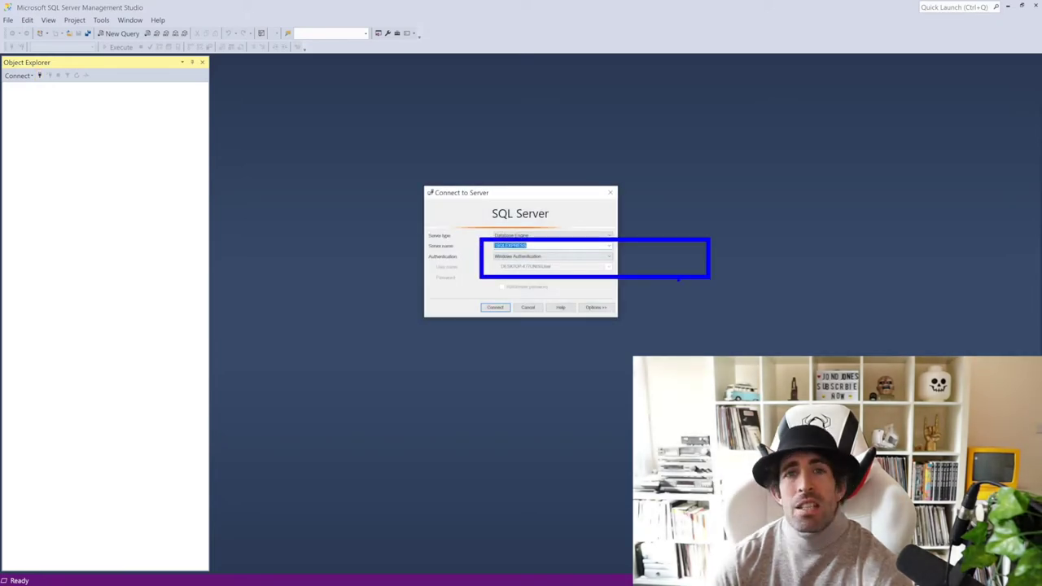
{"action": "key", "text": "Tab"}
{"action": "key", "text": "alt+Down"}
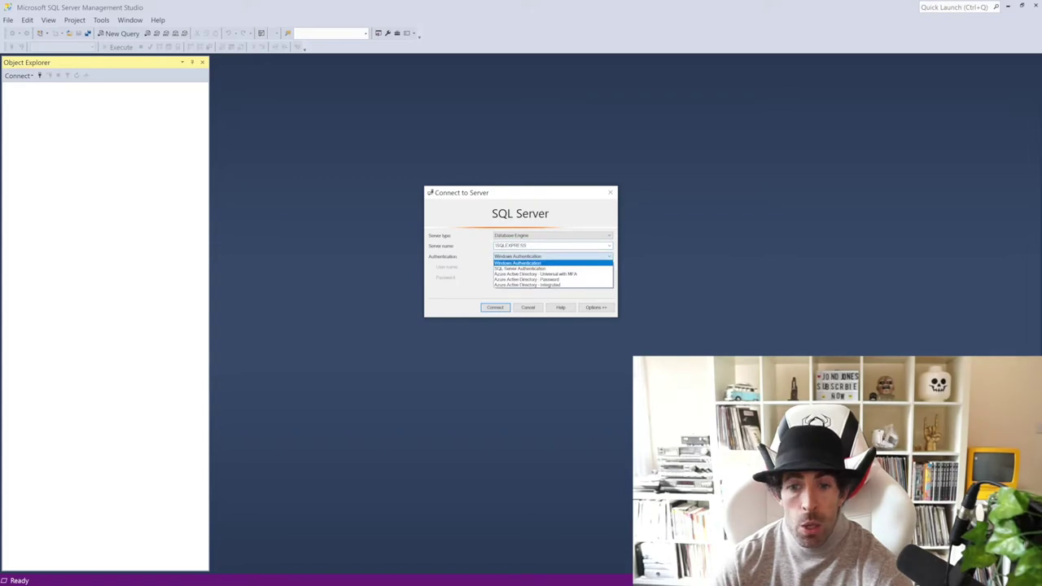
{"action": "key", "text": "Down"}
{"action": "key", "text": "Return"}
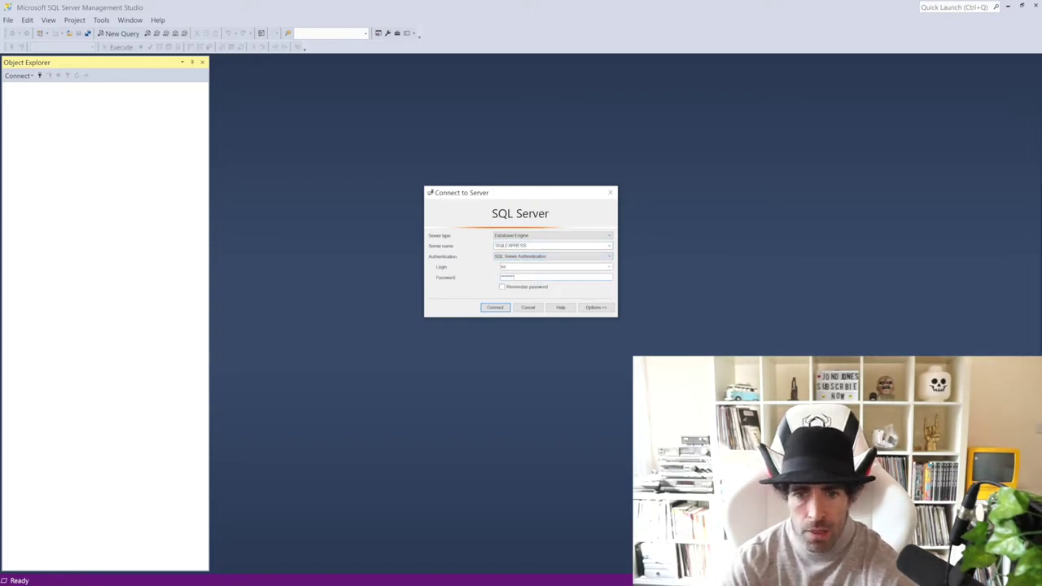
{"action": "key", "text": "Return"}
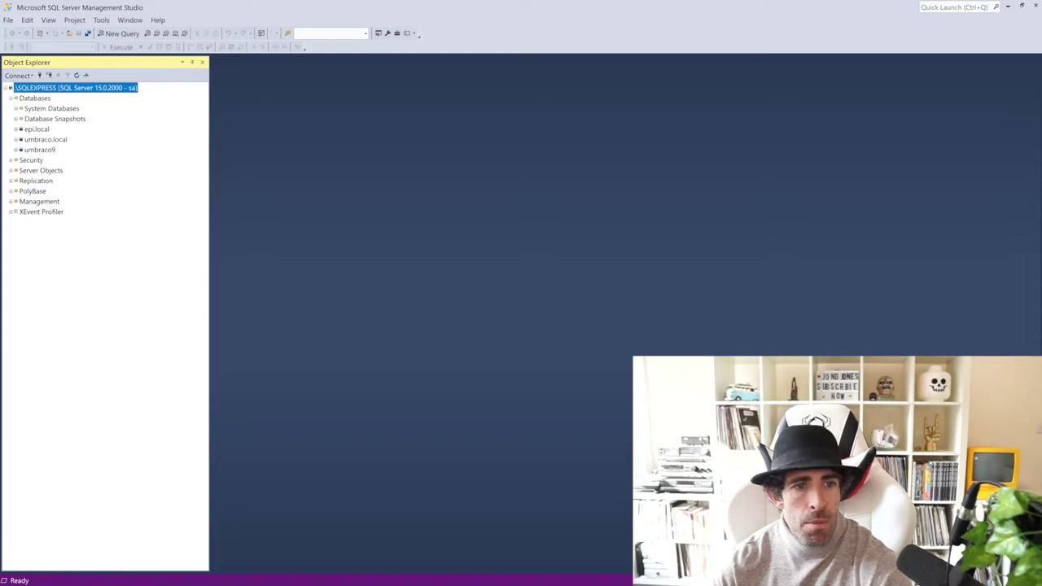
Delete the existing umbraco9 database.
{"action": "right_click", "coordinate": [39, 150]}
{"action": "left_click", "coordinate": [51, 274]}
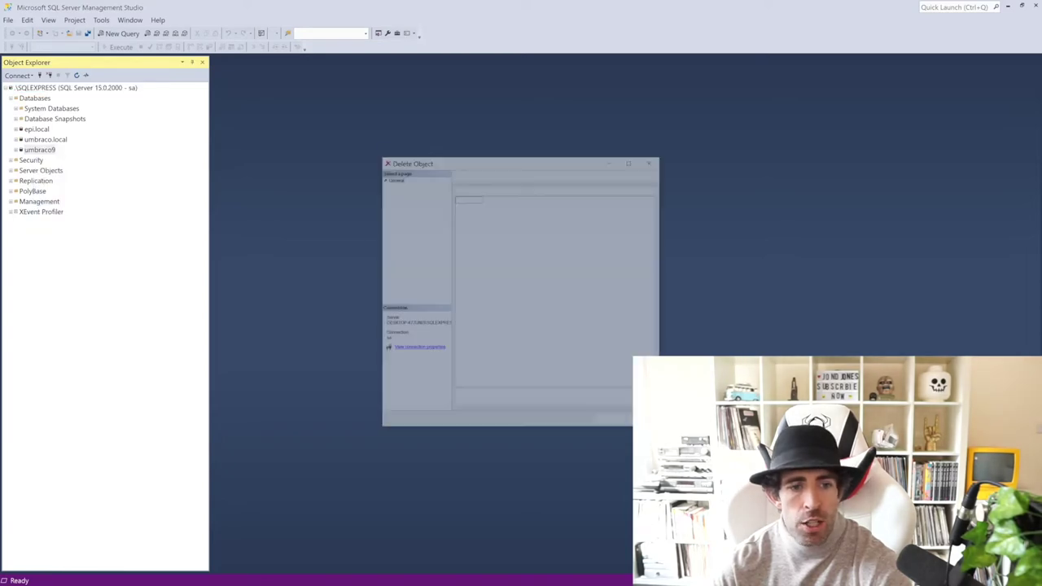
{"action": "key", "text": "Return"}
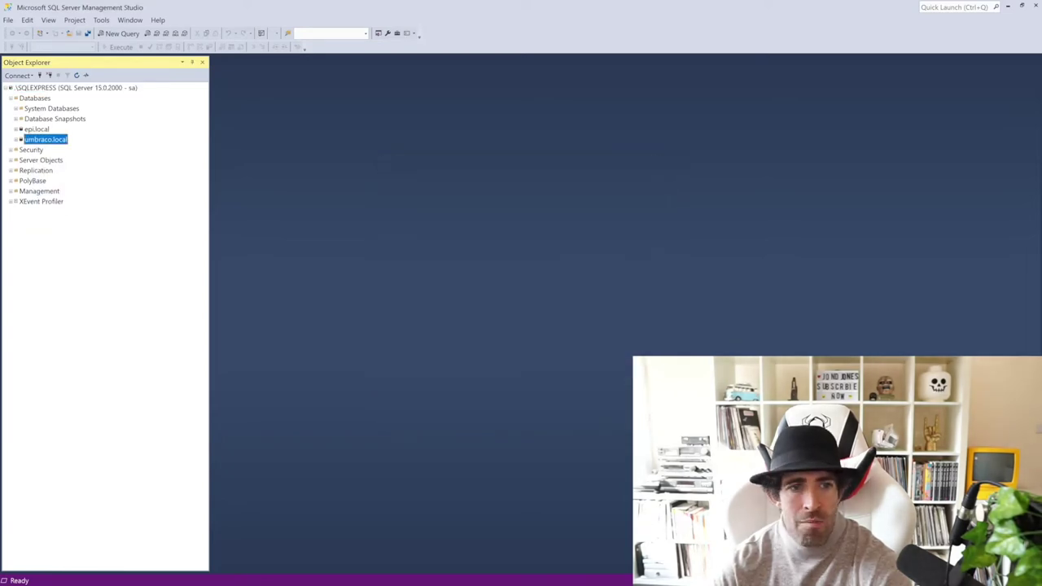
Create a new database named umbraco9 with sa as its owner.
{"action": "right_click", "coordinate": [33, 98]}
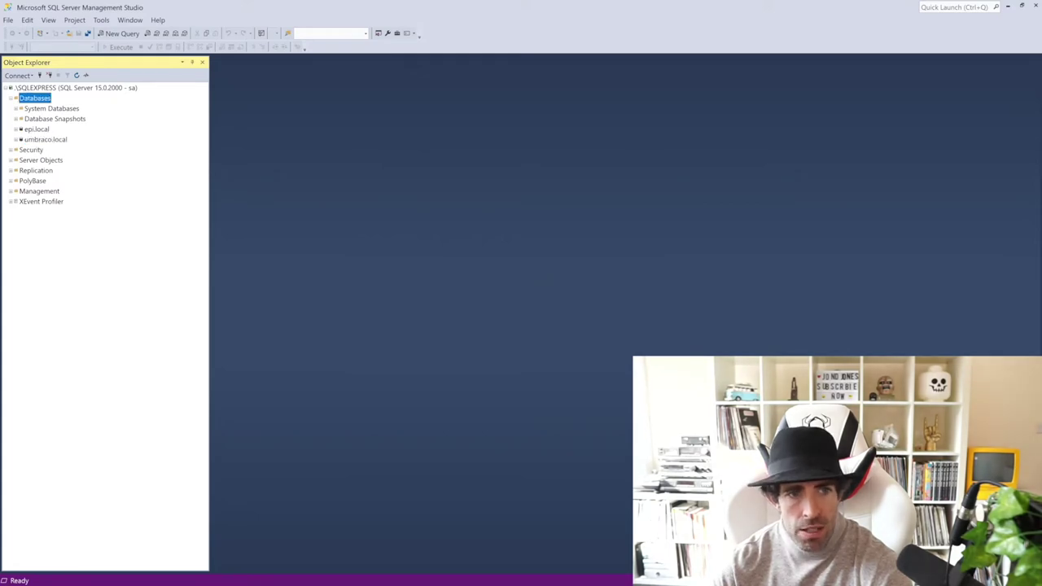
{"action": "left_click", "coordinate": [65, 102]}
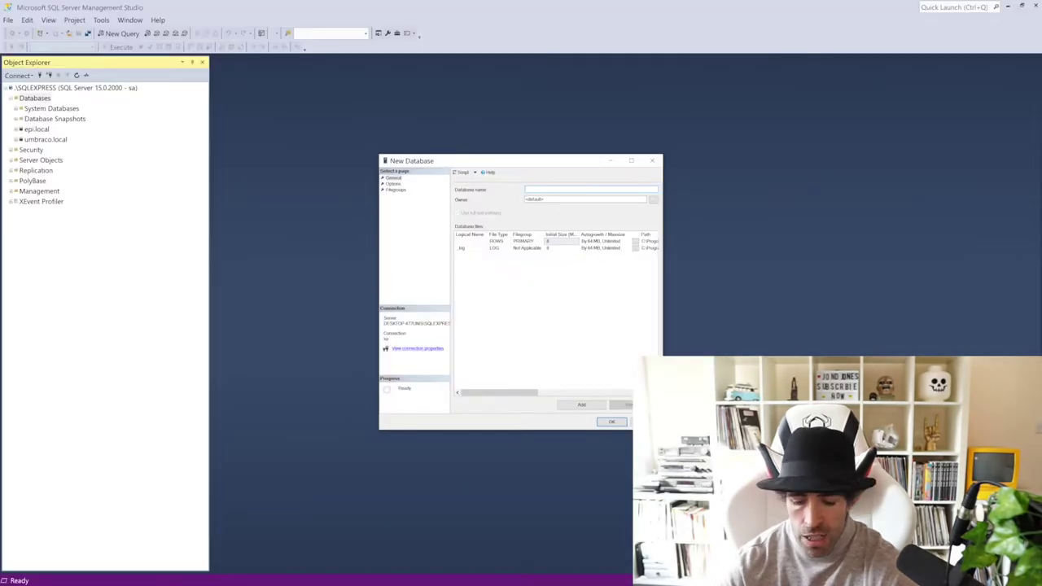
{"action": "type", "text": "umbraco9"}
{"action": "key", "text": "Tab"}
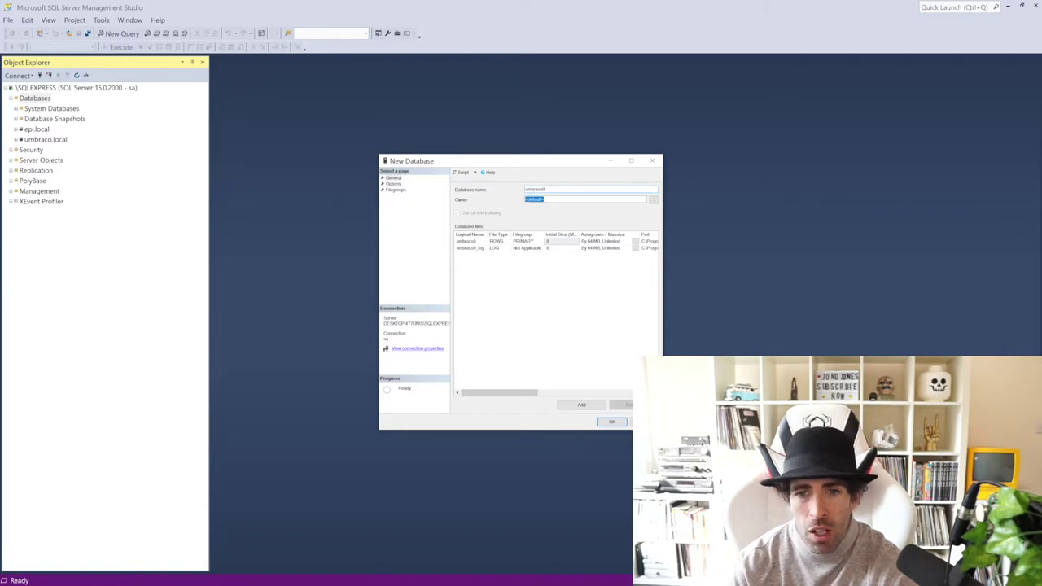
{"action": "type", "text": "sa"}
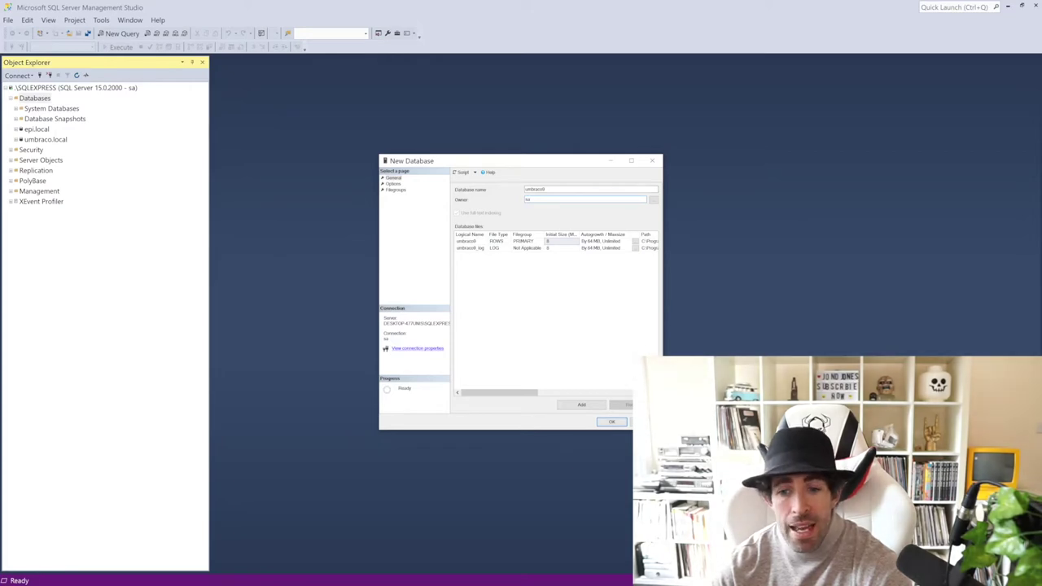
{"action": "key", "text": "Return"}
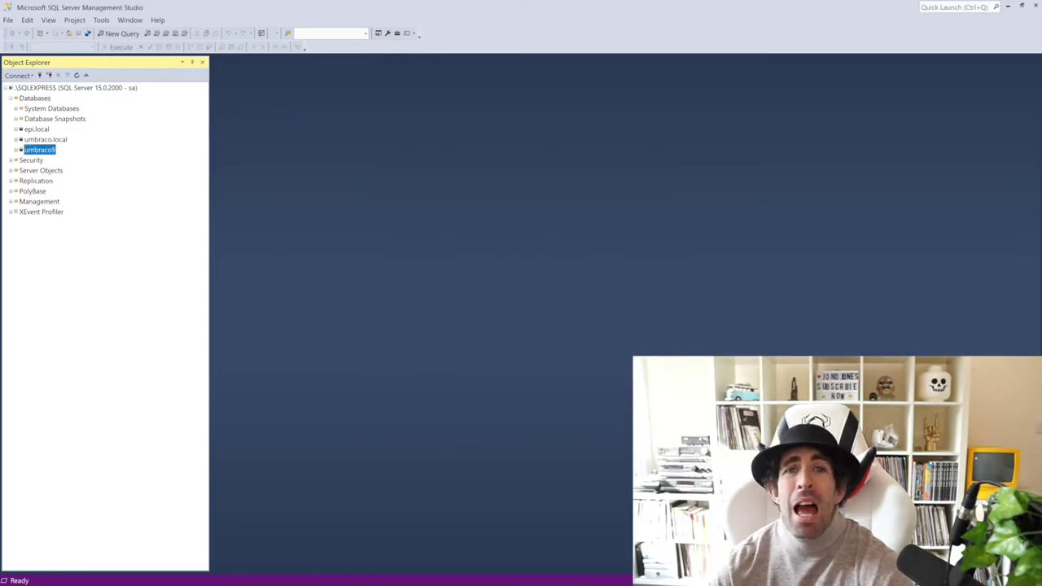
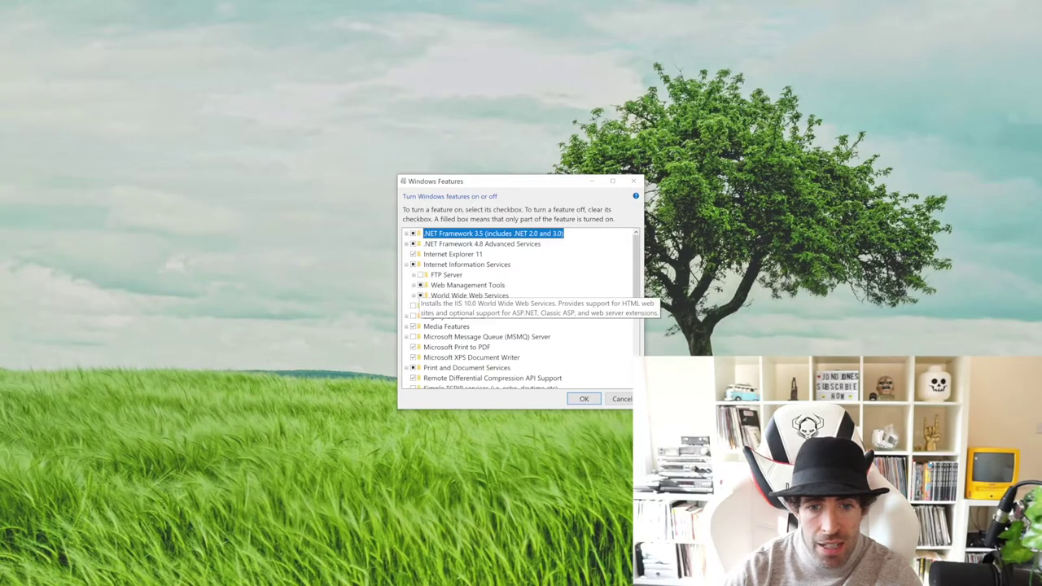
Review the enabled ASP.NET 4.8 Application Development Features under World Wide Web Services, then close Windows Features.
{"action": "left_click", "coordinate": [413, 295]}
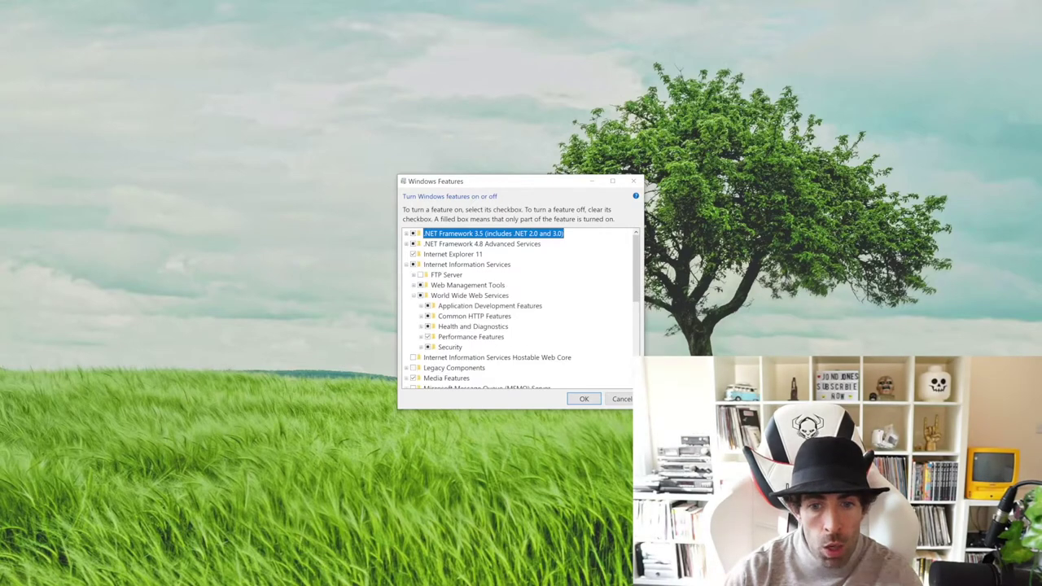
{"action": "left_click", "coordinate": [421, 305]}
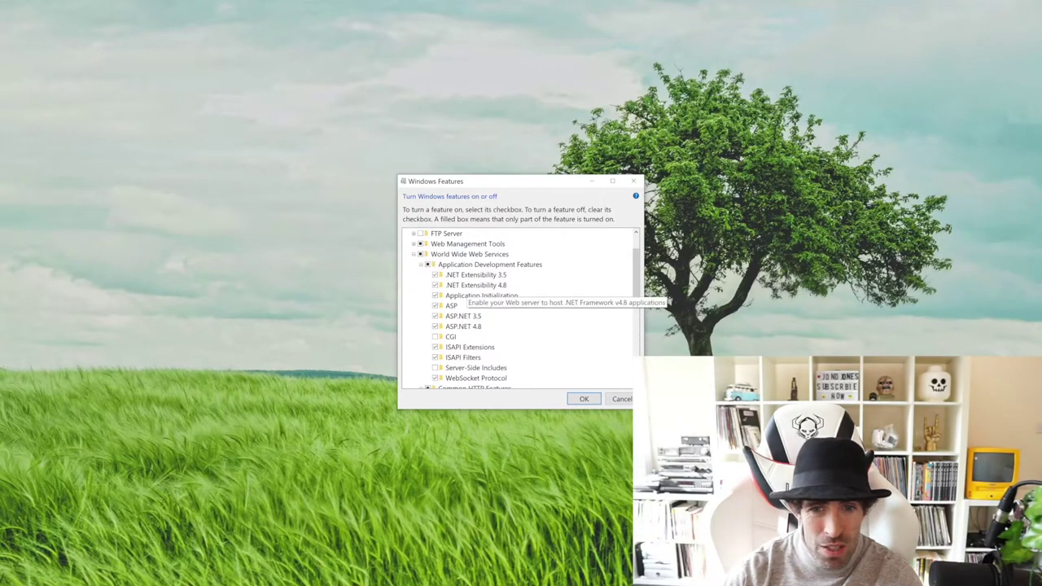
{"action": "scroll", "coordinate": [464, 342], "scroll_direction": "down", "scroll_amount": 1}
{"action": "scroll", "coordinate": [464, 358], "scroll_direction": "down", "scroll_amount": 2}
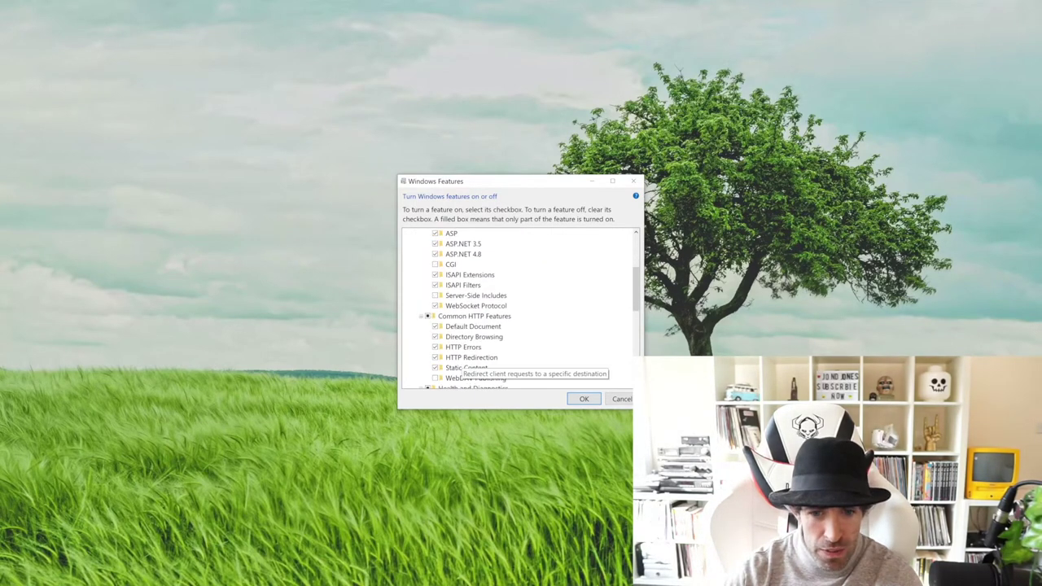
{"action": "scroll", "coordinate": [464, 358], "scroll_direction": "up", "scroll_amount": 3}
{"action": "left_click", "coordinate": [414, 265]}
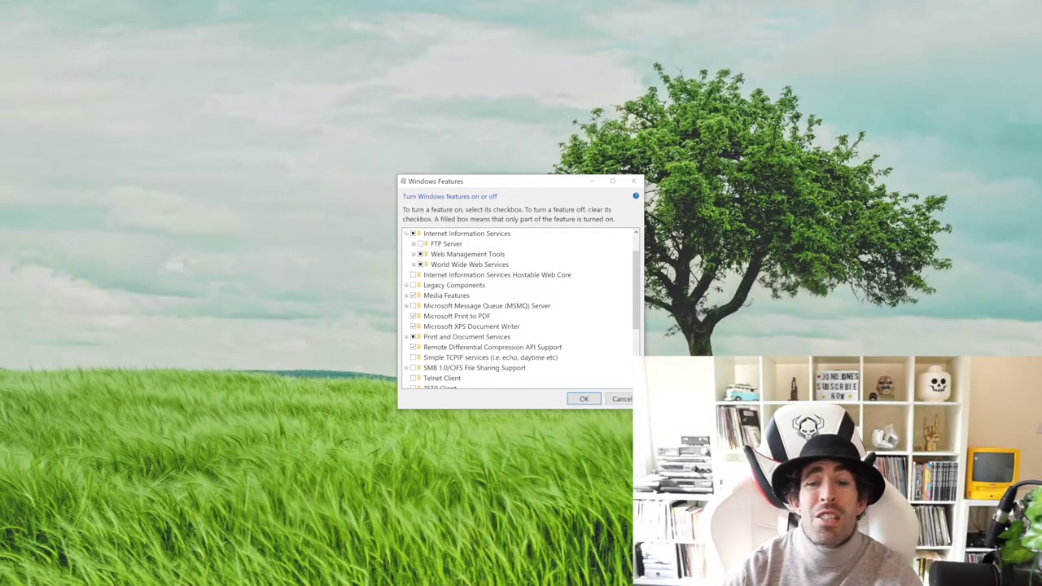
{"action": "left_click", "coordinate": [583, 398]}
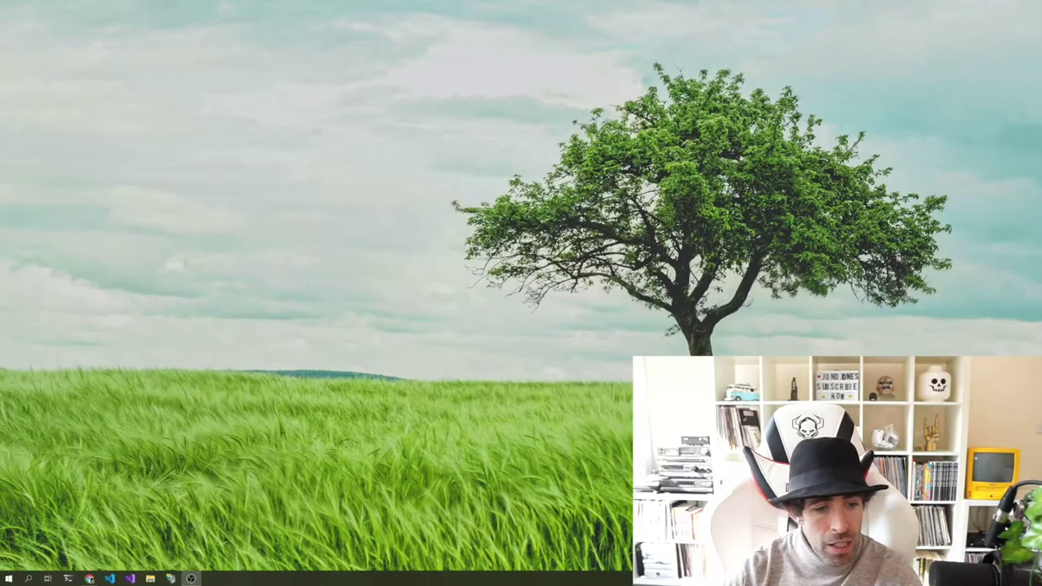
Launch Internet Information Services (IIS) Manager from Windows search.
{"action": "left_click", "coordinate": [170, 578]}
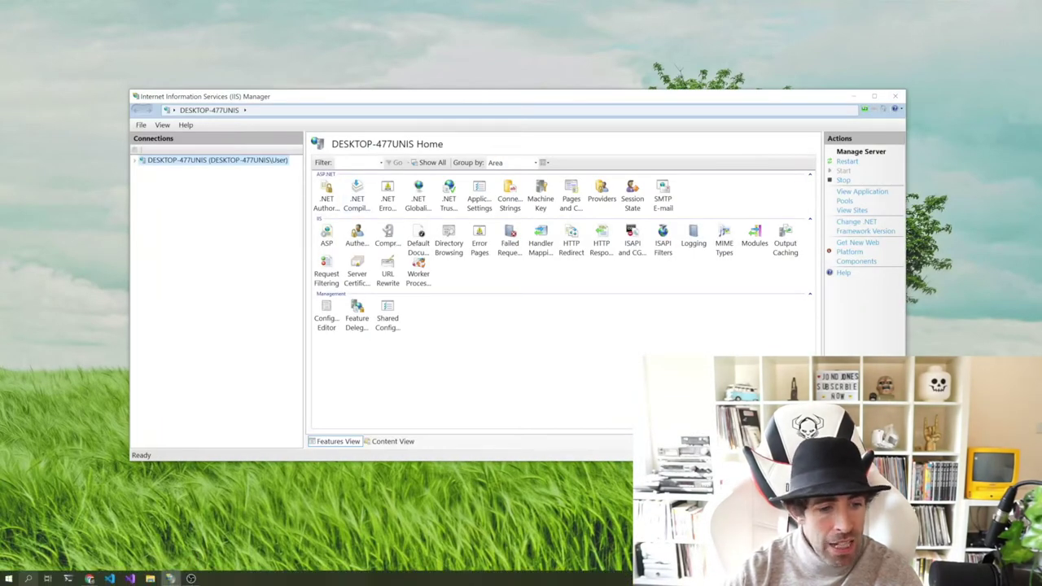
{"action": "left_click", "coordinate": [28, 578]}
{"action": "type", "text": "intern"}
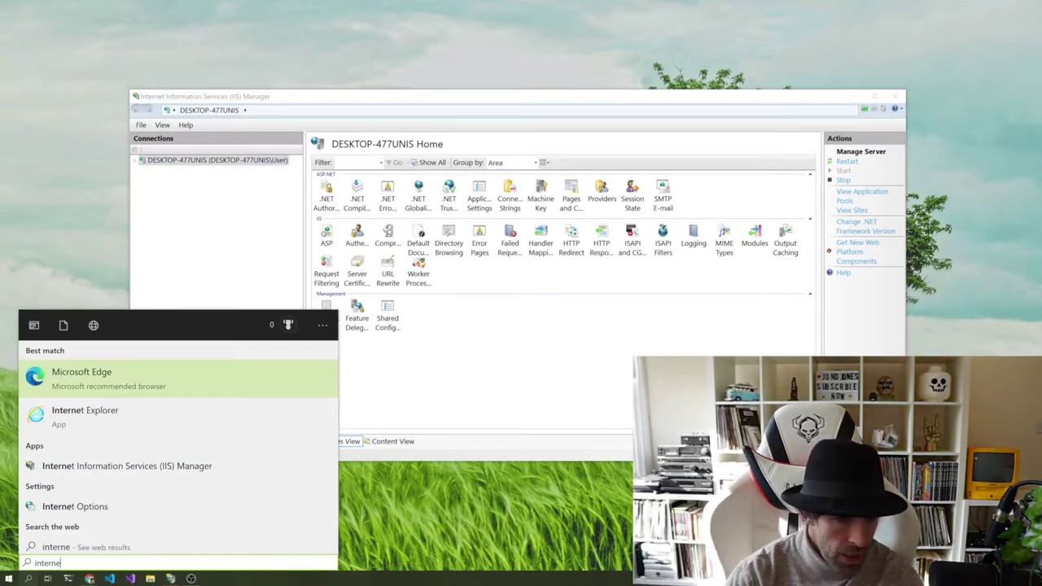
{"action": "type", "text": "er"}
{"action": "key", "text": "Down"}
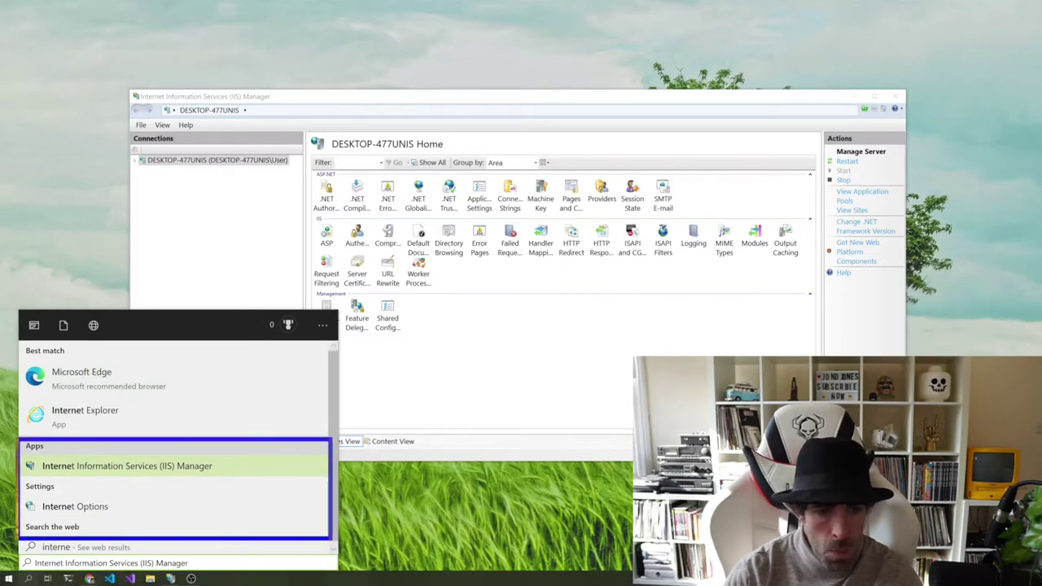
{"action": "key", "text": "Return"}
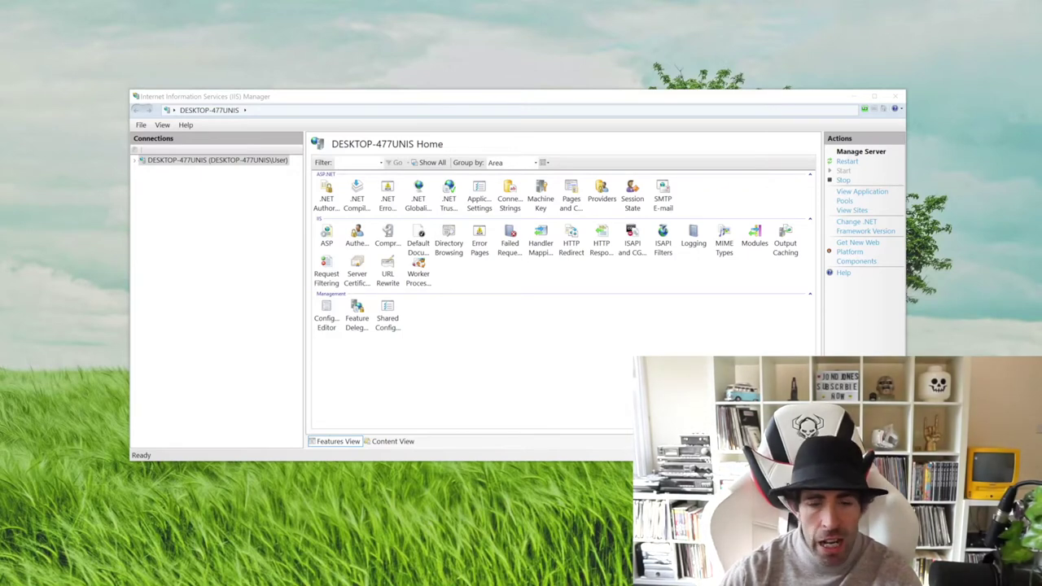
Remove the old umbraco9 site from the Sites list.
{"action": "left_click", "coordinate": [143, 180]}
{"action": "left_click", "coordinate": [178, 213]}
{"action": "right_click", "coordinate": [181, 213]}
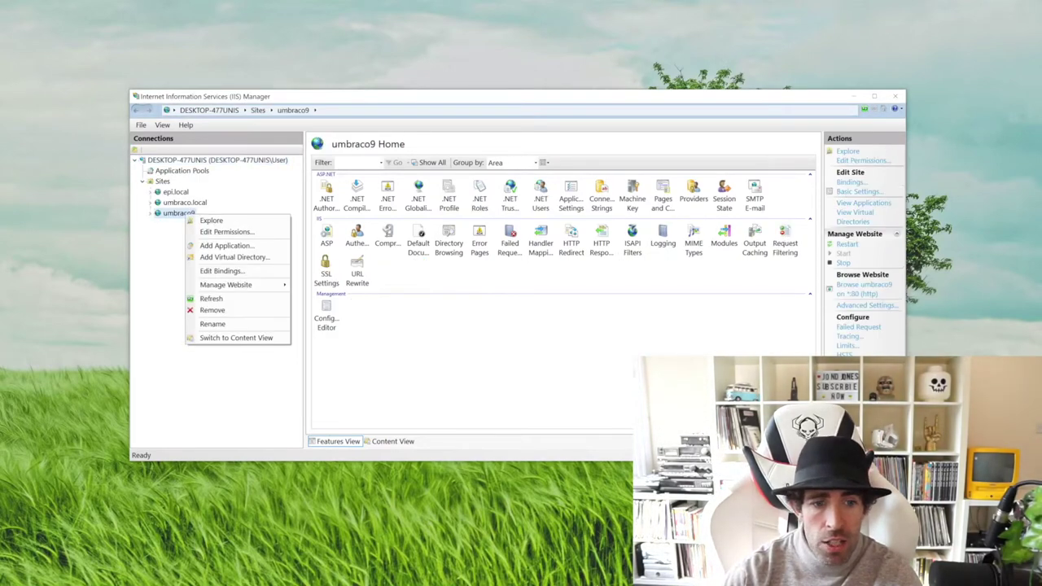
{"action": "left_click", "coordinate": [212, 310]}
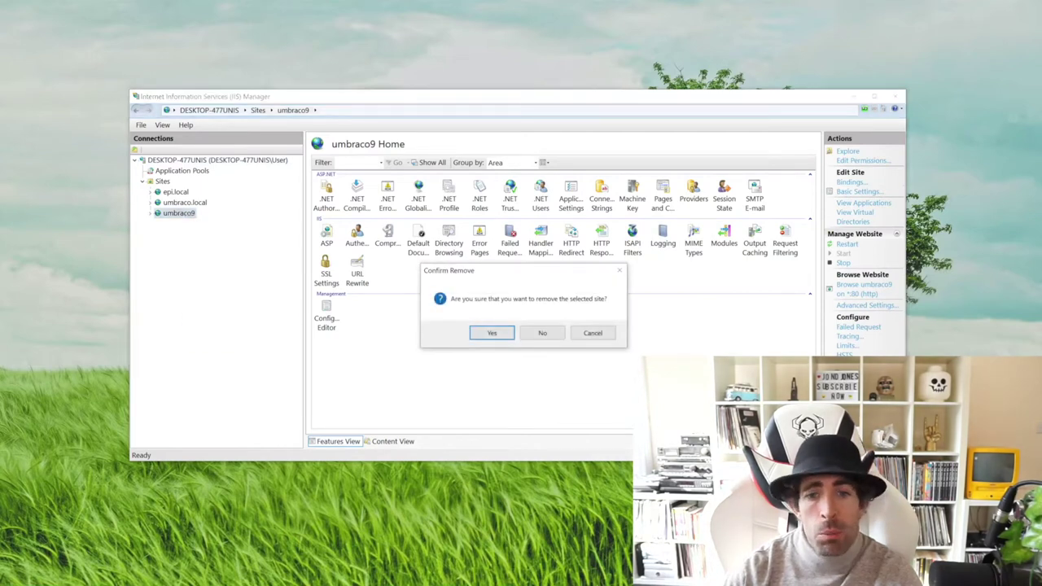
{"action": "key", "text": "Return"}
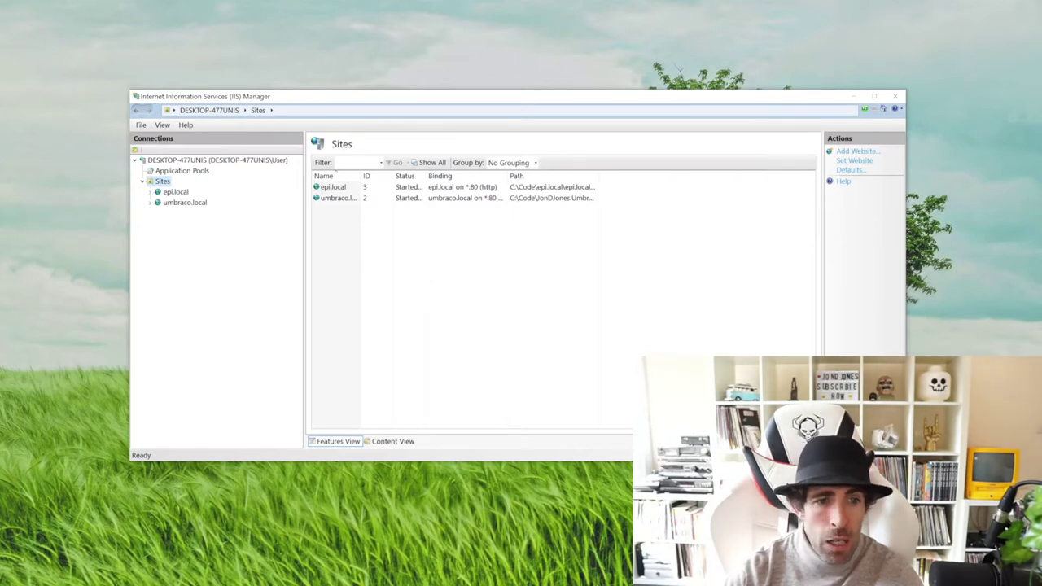
{"action": "right_click", "coordinate": [163, 180]}
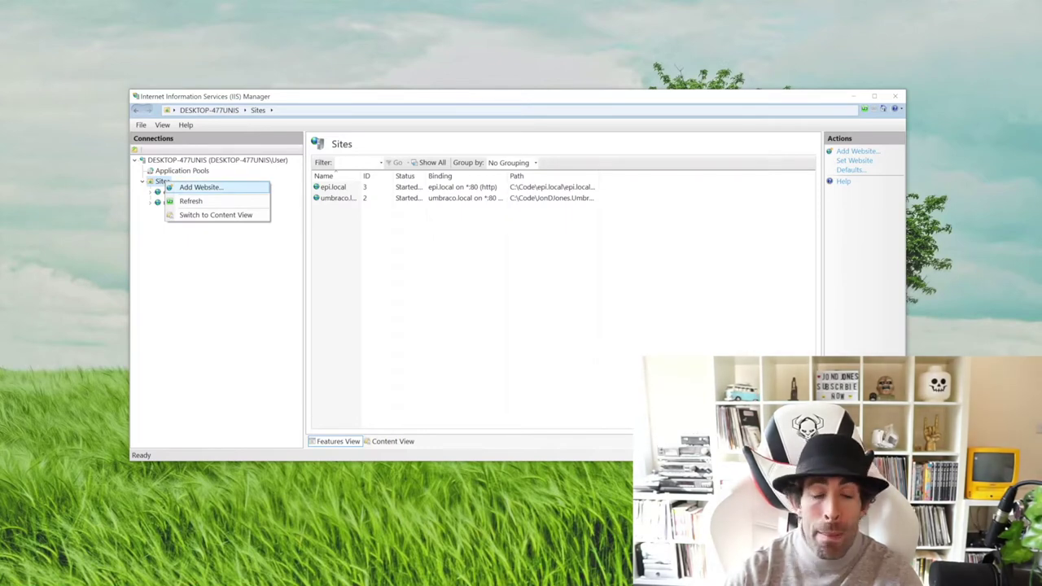
Start a new website named umbraco9.
{"action": "left_click", "coordinate": [201, 187]}
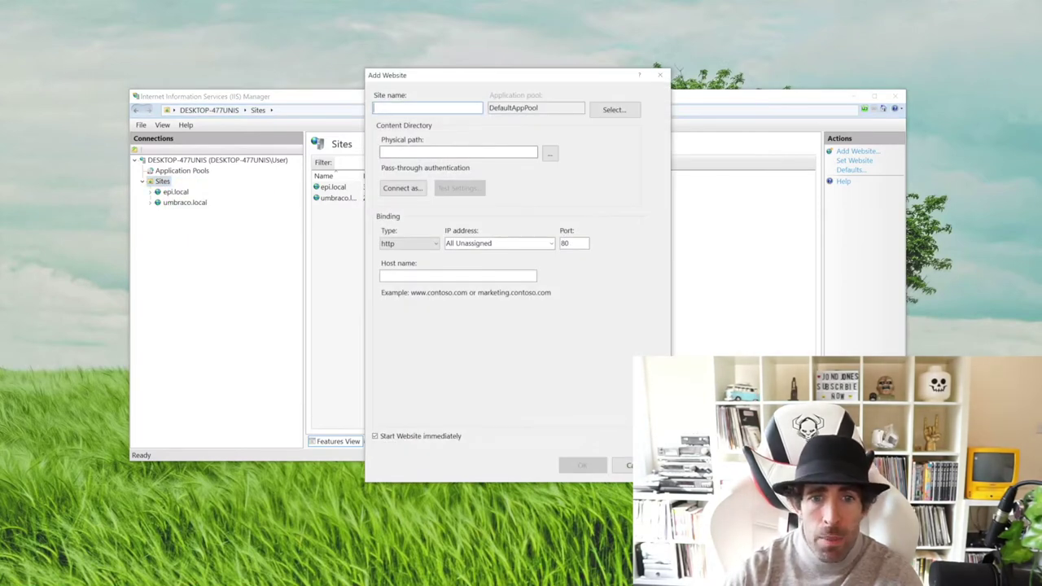
{"action": "type", "text": "um"}
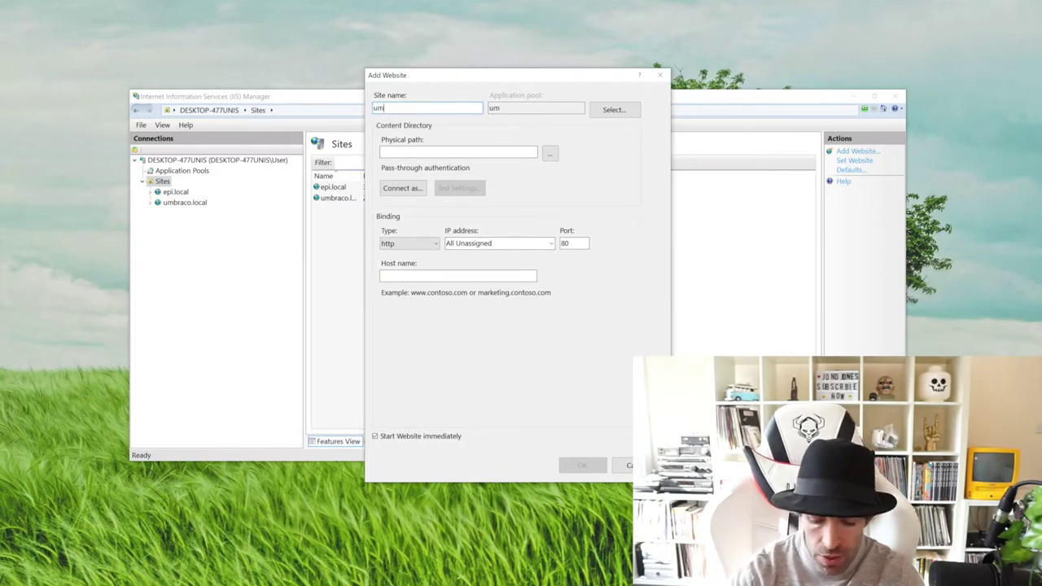
{"action": "type", "text": "braco9"}
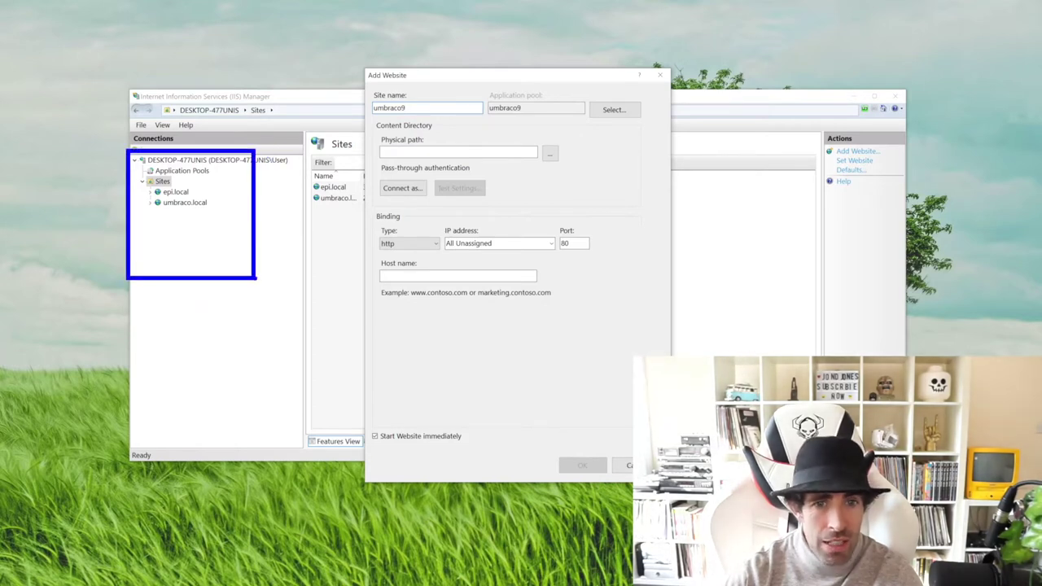
{"action": "key", "text": "Escape"}
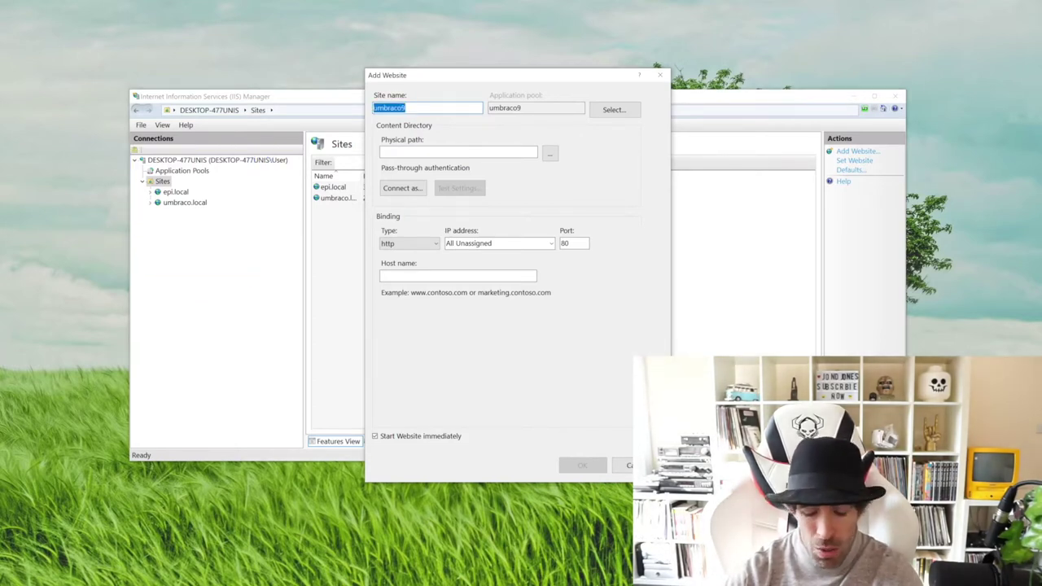
{"action": "left_click", "coordinate": [459, 153]}
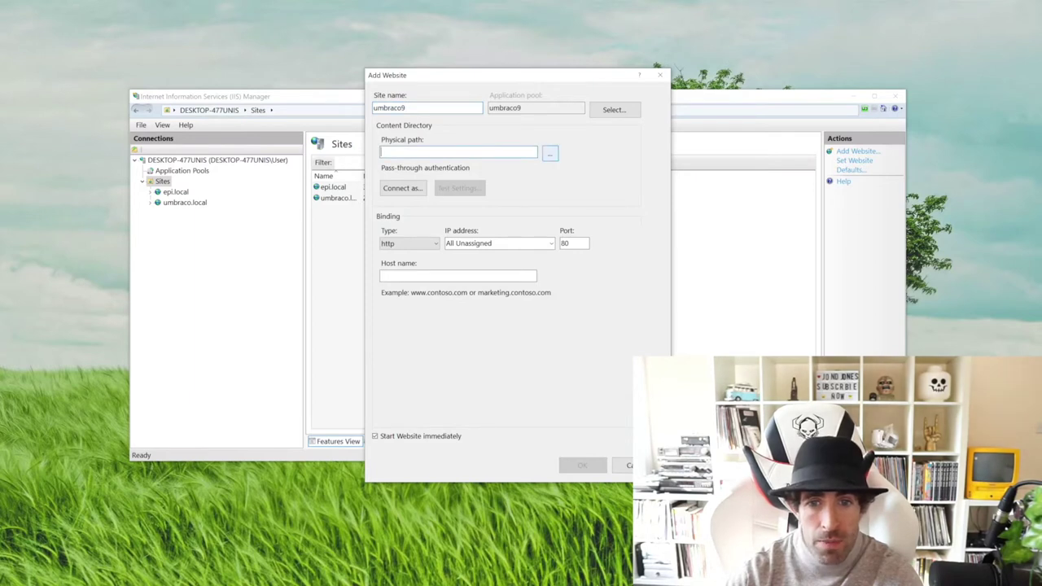
Set the site's physical path to C:\POC\umbraco9 and create the umbraco9 website.
{"action": "left_click", "coordinate": [550, 153]}
{"action": "left_click", "coordinate": [506, 366]}
{"action": "double_click", "coordinate": [507, 366]}
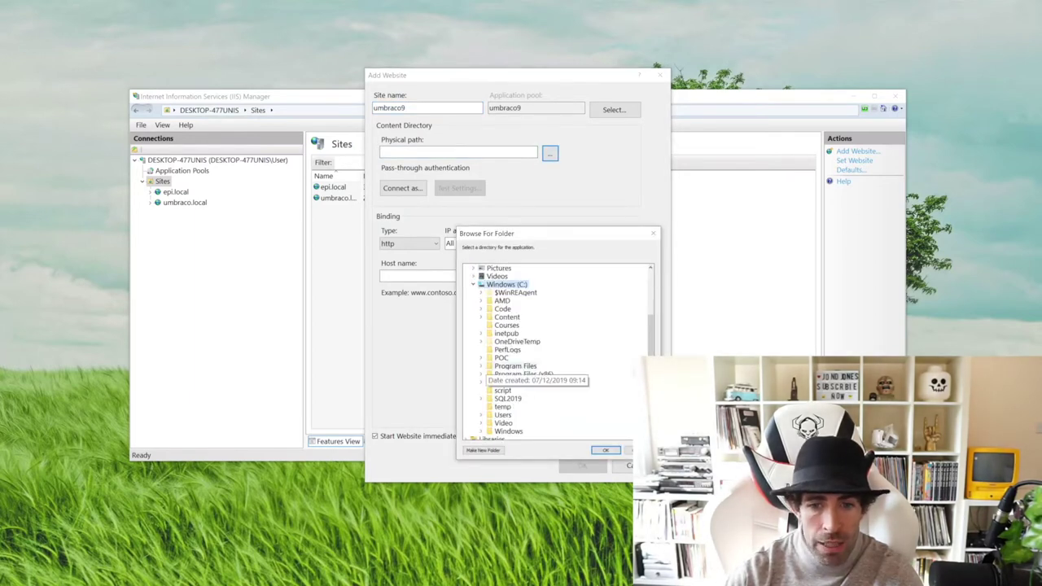
{"action": "double_click", "coordinate": [502, 308]}
{"action": "scroll", "coordinate": [517, 364], "scroll_direction": "down", "scroll_amount": 15}
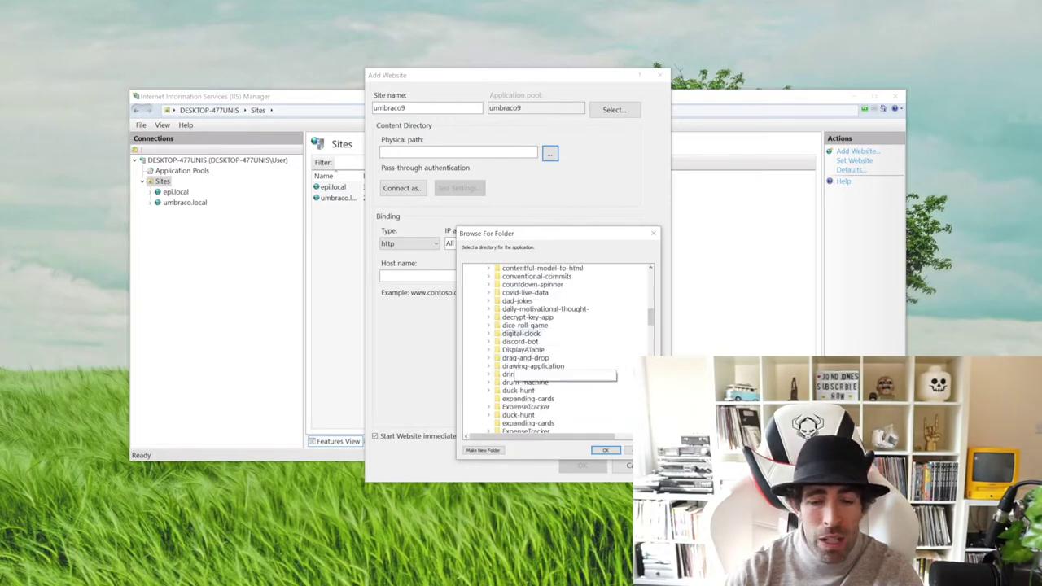
{"action": "scroll", "coordinate": [521, 368], "scroll_direction": "down", "scroll_amount": 6}
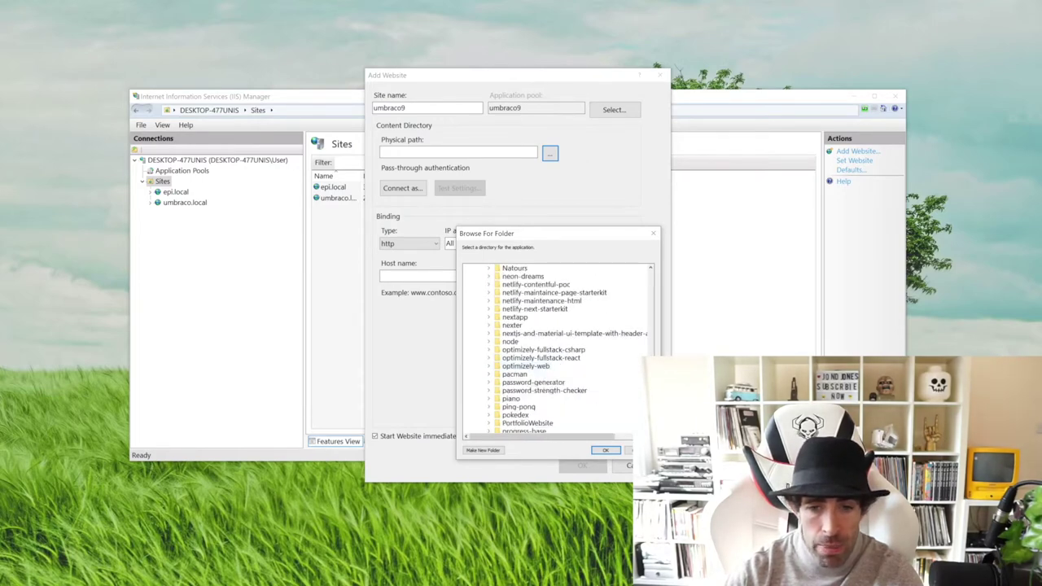
{"action": "scroll", "coordinate": [521, 368], "scroll_direction": "down", "scroll_amount": 12}
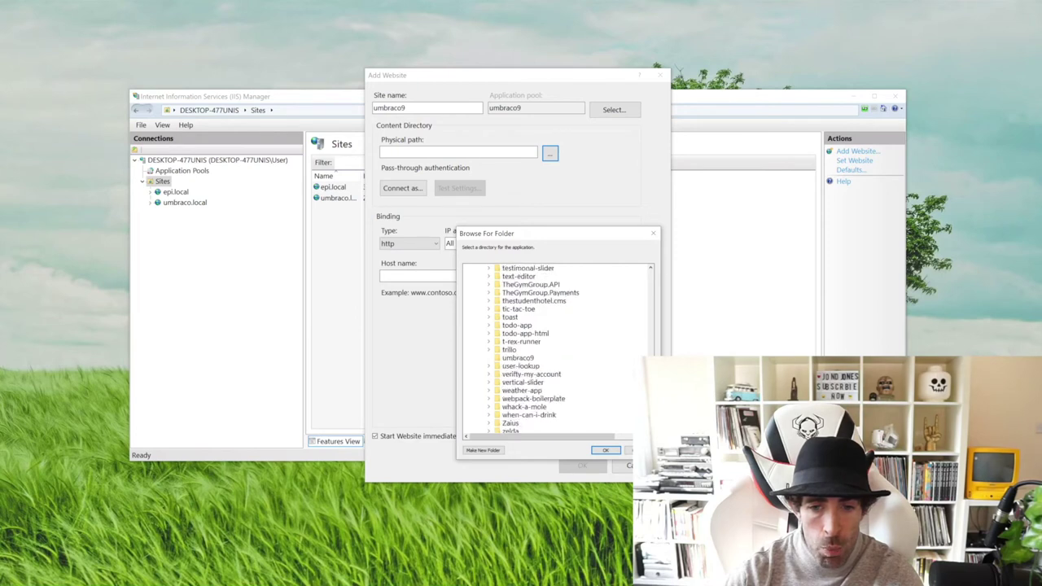
{"action": "scroll", "coordinate": [525, 376], "scroll_direction": "up", "scroll_amount": 4}
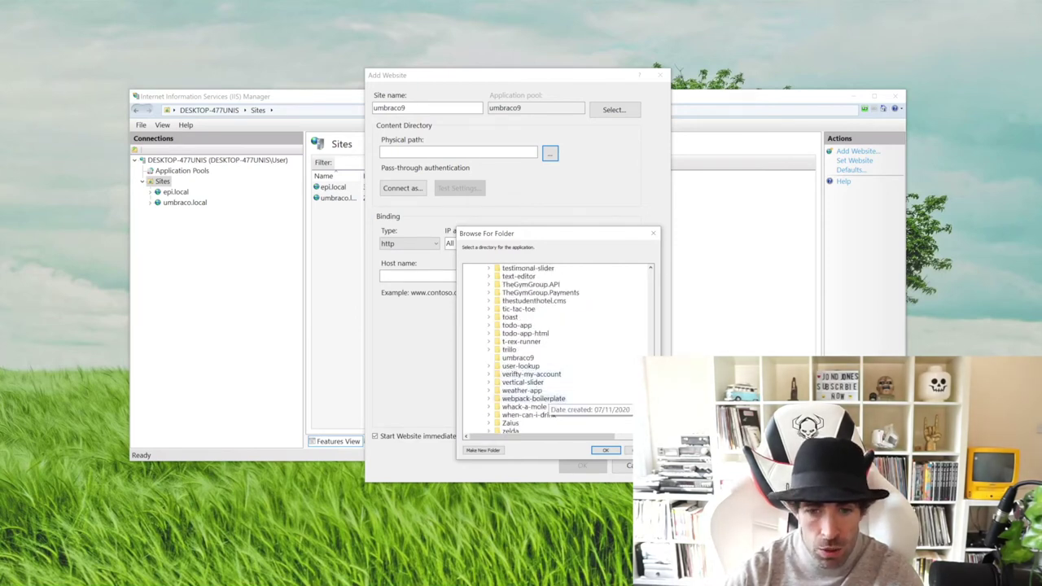
{"action": "scroll", "coordinate": [547, 404], "scroll_direction": "down", "scroll_amount": 1}
{"action": "scroll", "coordinate": [537, 408], "scroll_direction": "up", "scroll_amount": 1}
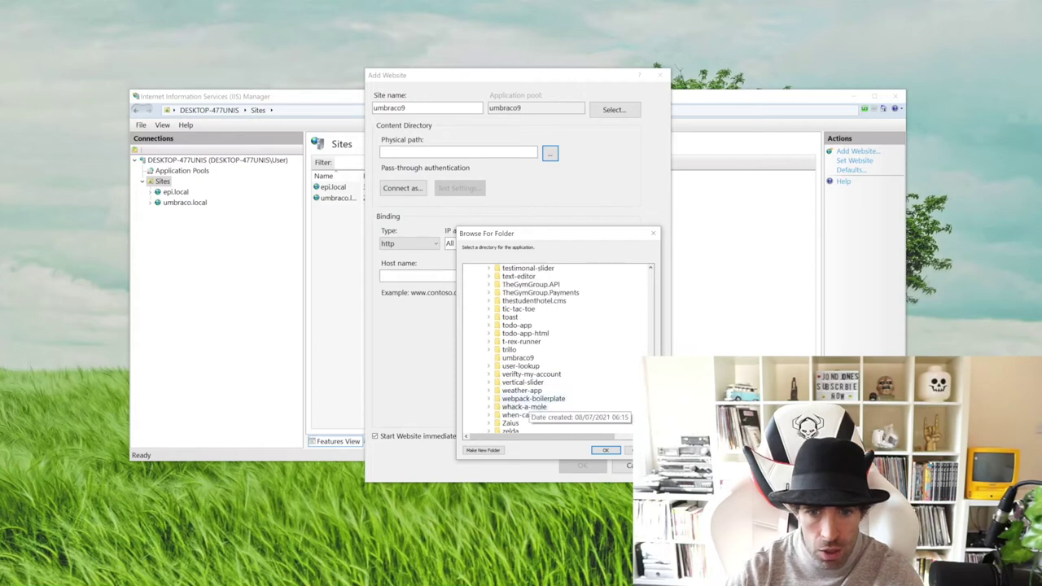
{"action": "left_click", "coordinate": [517, 357]}
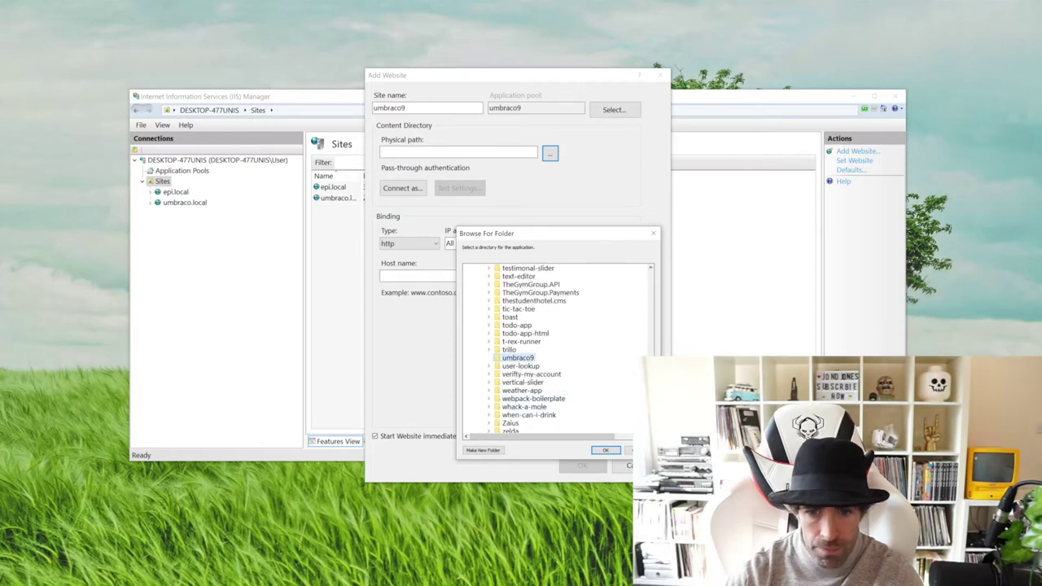
{"action": "left_click", "coordinate": [605, 450]}
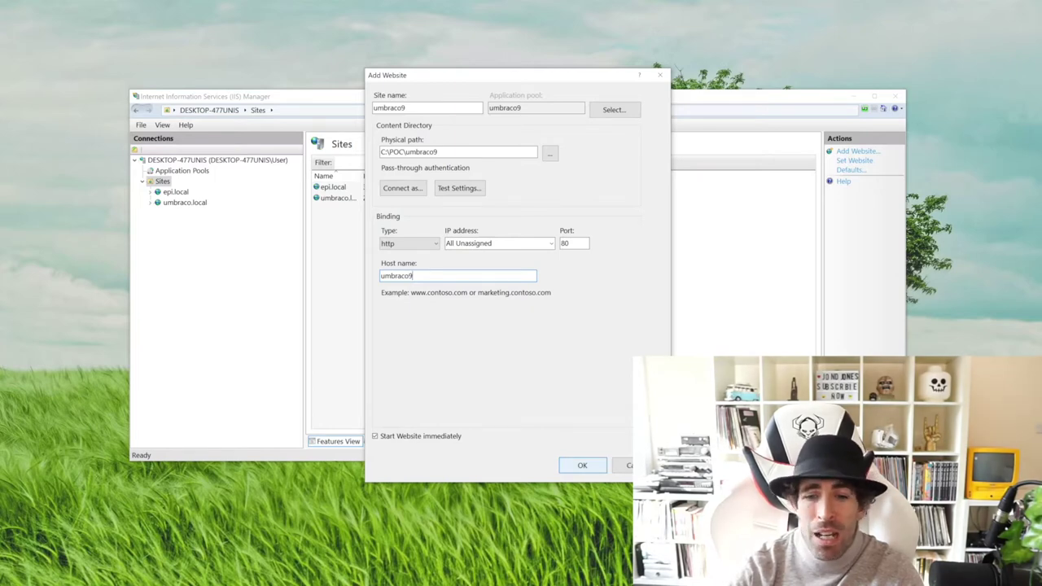
{"action": "key", "text": "Return"}
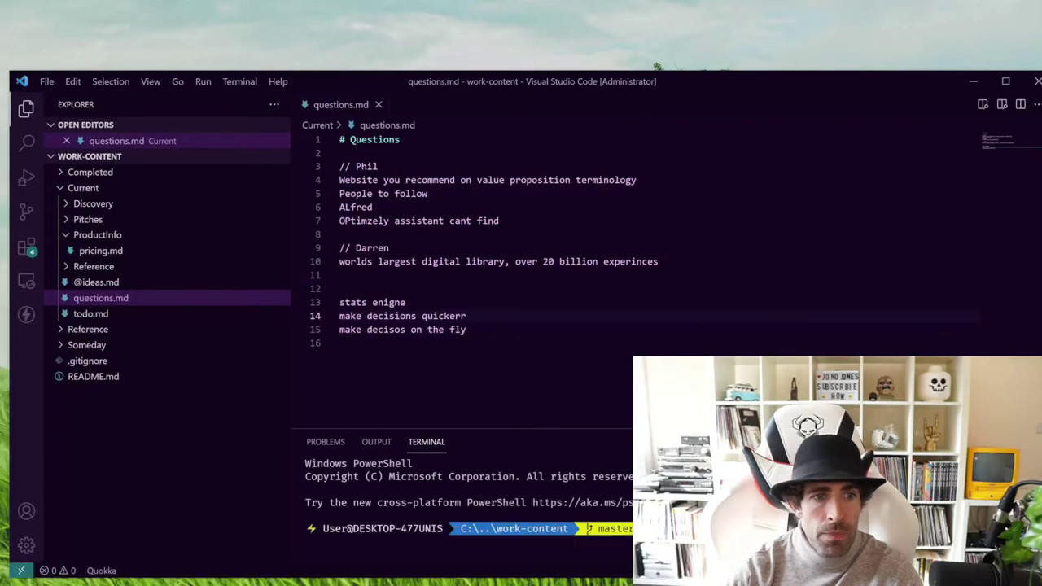
Close questions.md and collapse the Current folder in the Explorer.
{"action": "key", "text": "ctrl+w"}
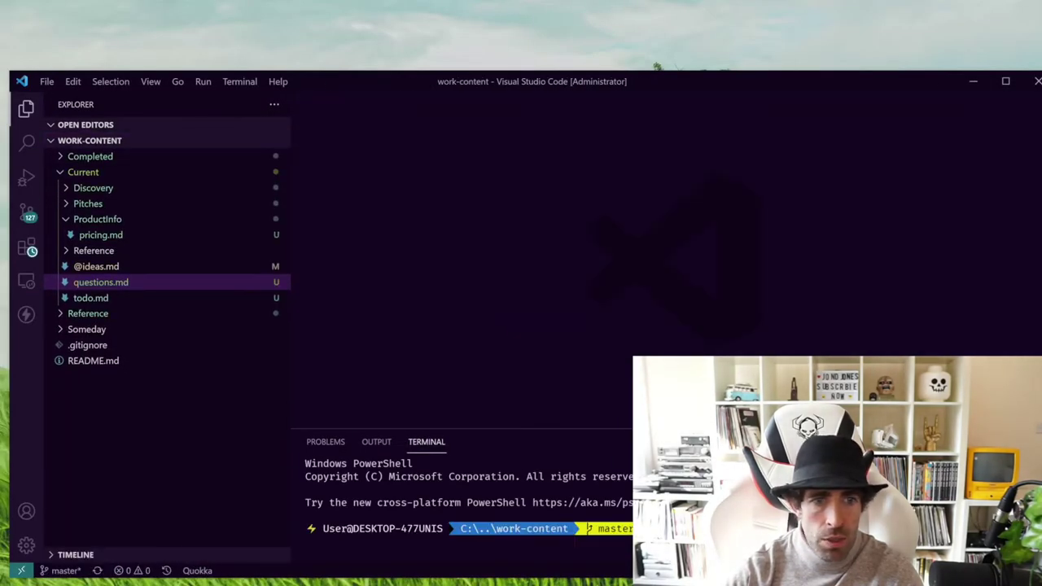
{"action": "left_click", "coordinate": [83, 172]}
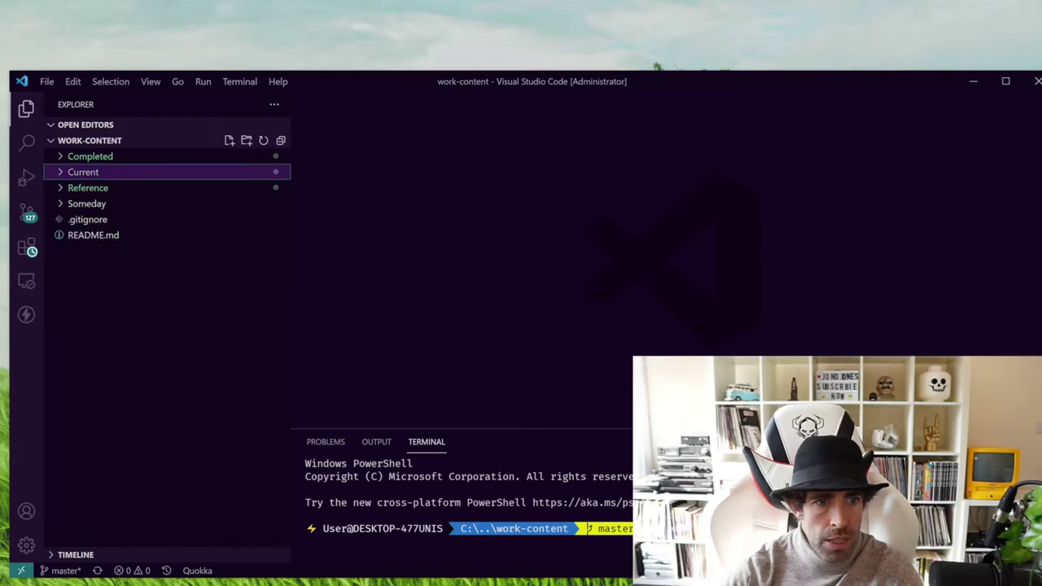
{"action": "left_click", "coordinate": [46, 81]}
{"action": "key", "text": "Down"}
{"action": "key", "text": "Down"}
{"action": "key", "text": "Down"}
{"action": "key", "text": "Down"}
{"action": "key", "text": "Down"}
Browse the Open File dialog from the C: drive into Windows\System32.
{"action": "key", "text": "Up"}
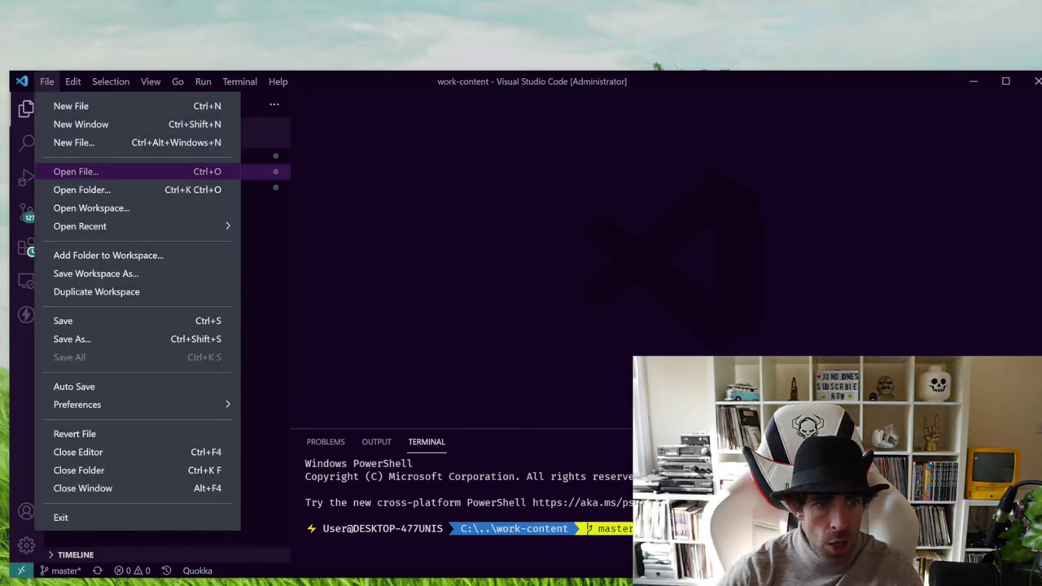
{"action": "key", "text": "Return"}
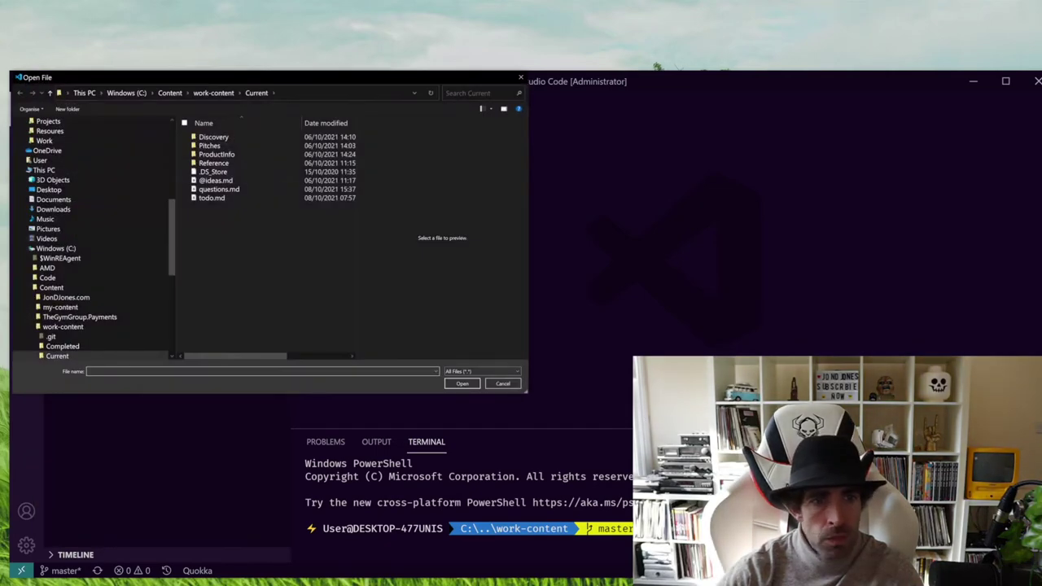
{"action": "left_click", "coordinate": [126, 92]}
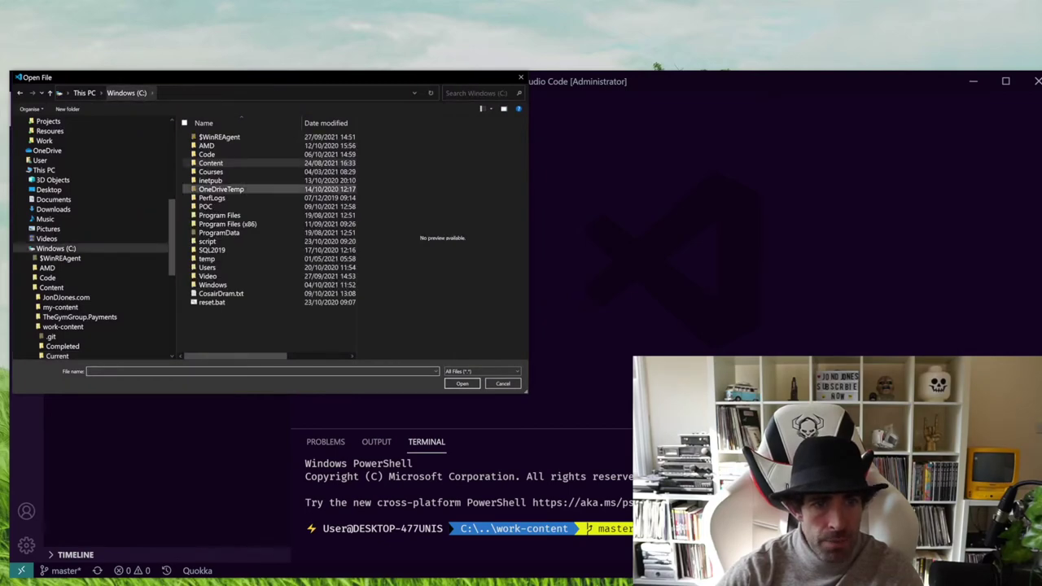
{"action": "double_click", "coordinate": [213, 284]}
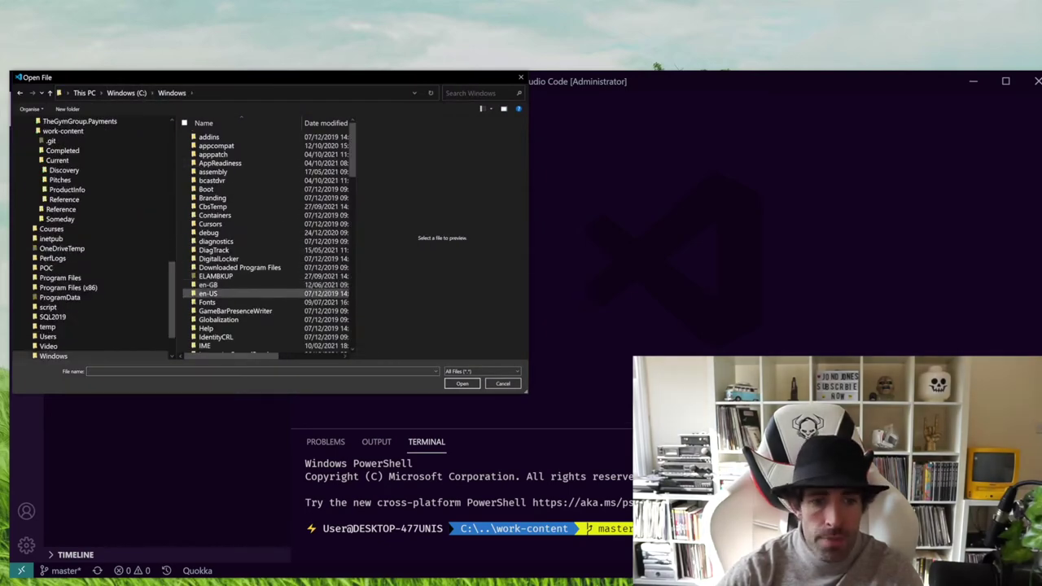
{"action": "scroll", "coordinate": [210, 293], "scroll_direction": "down", "scroll_amount": 18}
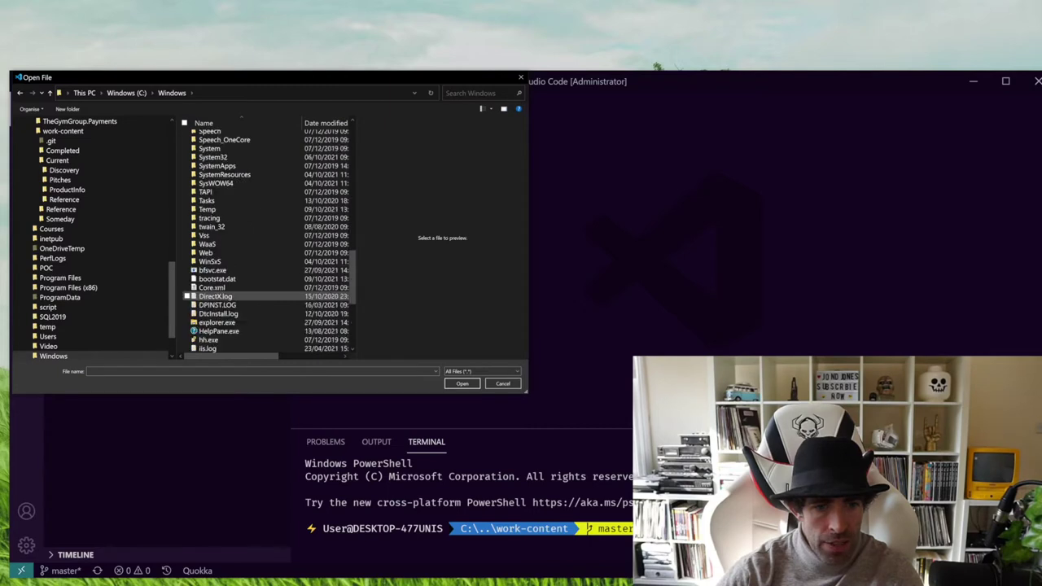
{"action": "scroll", "coordinate": [189, 293], "scroll_direction": "up", "scroll_amount": 1}
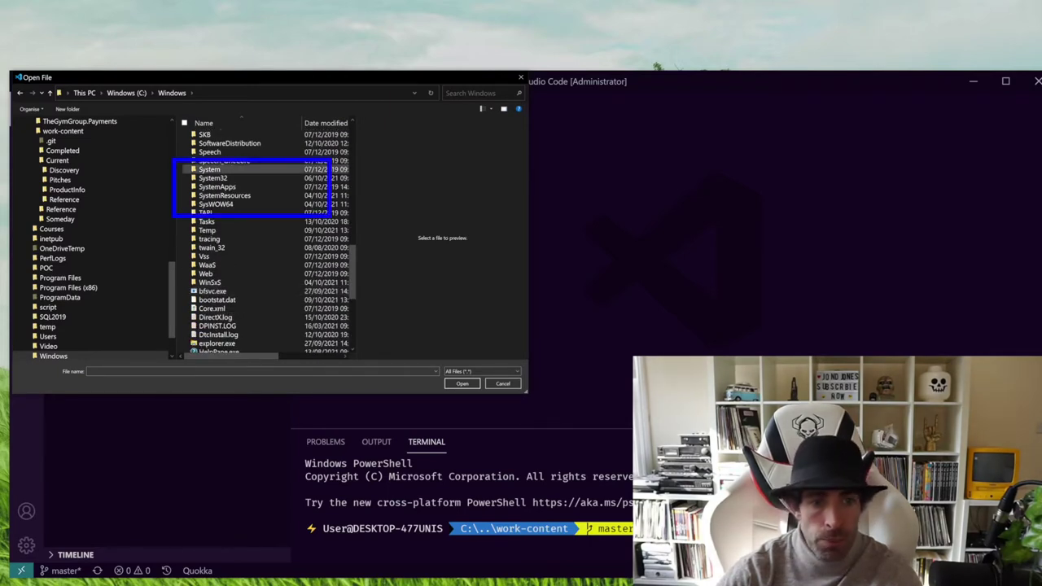
{"action": "double_click", "coordinate": [213, 177]}
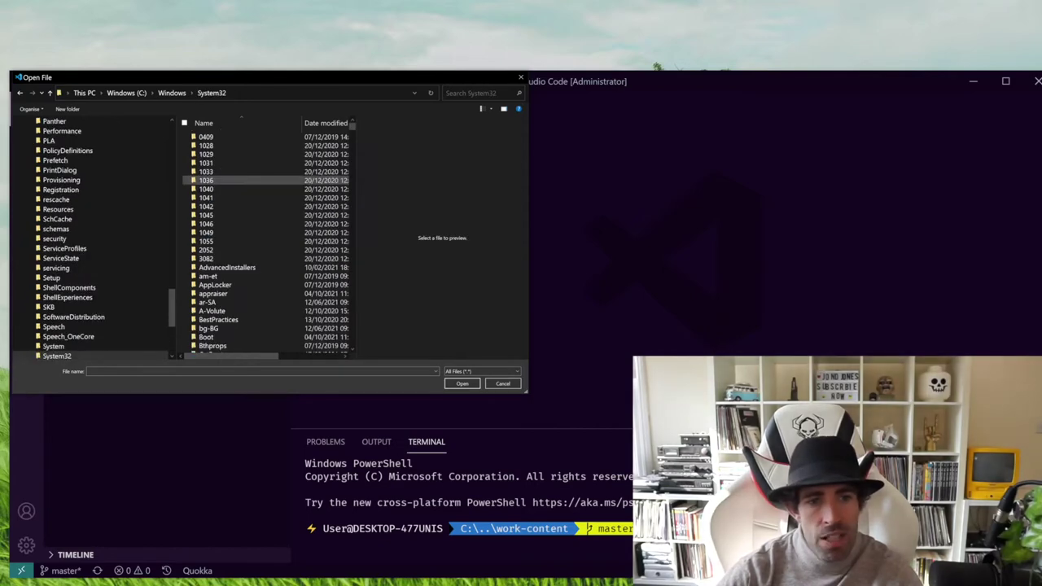
{"action": "scroll", "coordinate": [210, 206], "scroll_direction": "down", "scroll_amount": 3}
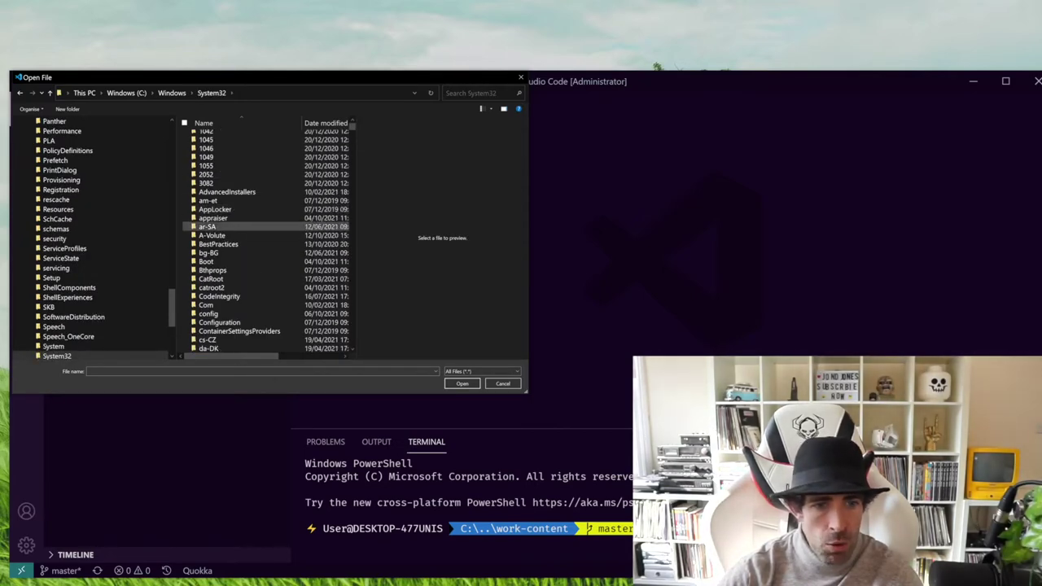
{"action": "scroll", "coordinate": [210, 226], "scroll_direction": "down", "scroll_amount": 5}
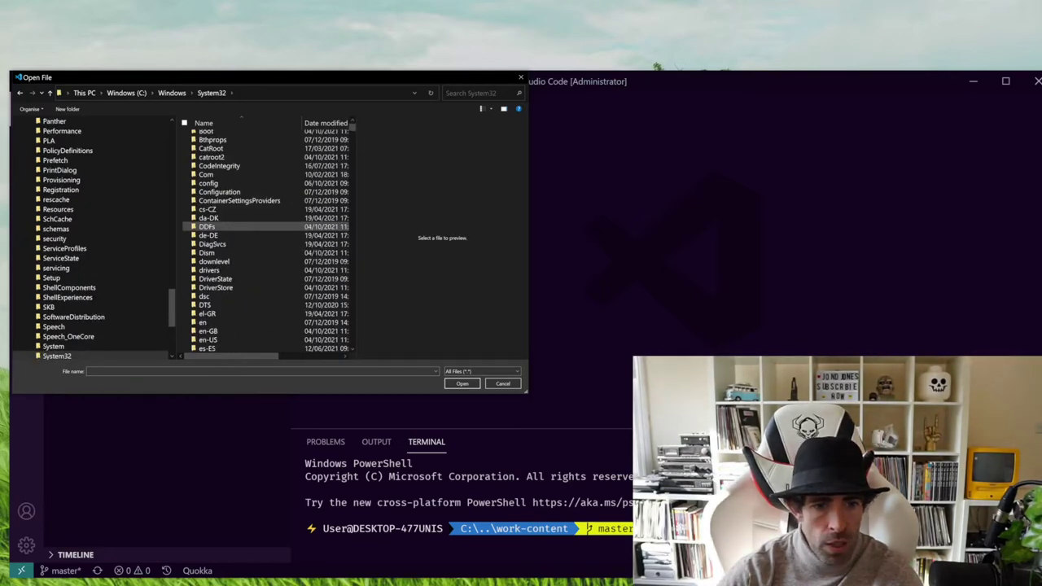
{"action": "scroll", "coordinate": [211, 226], "scroll_direction": "down", "scroll_amount": 2}
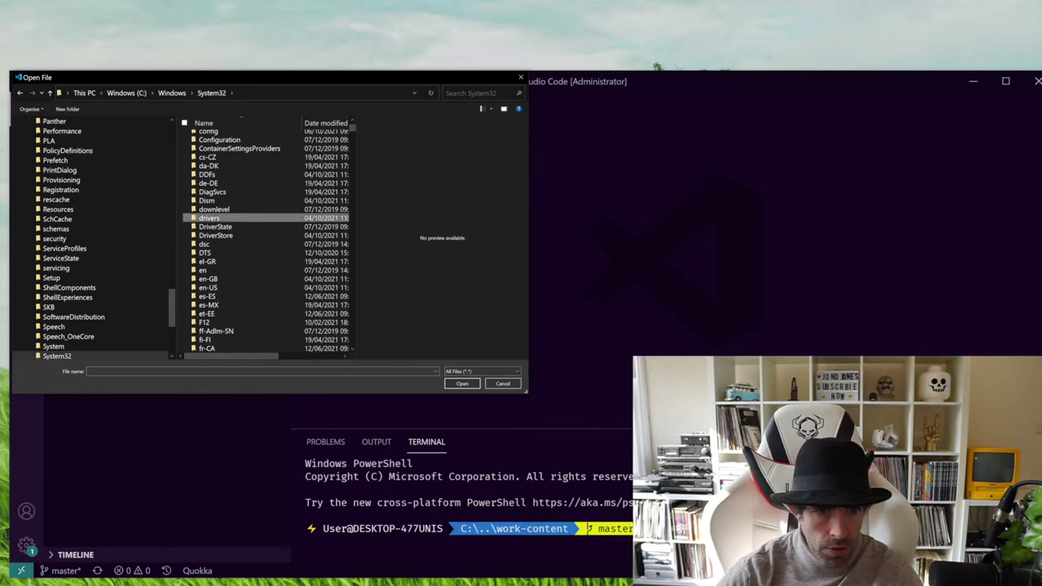
Open the hosts file from drivers\etc in the editor.
{"action": "double_click", "coordinate": [210, 218]}
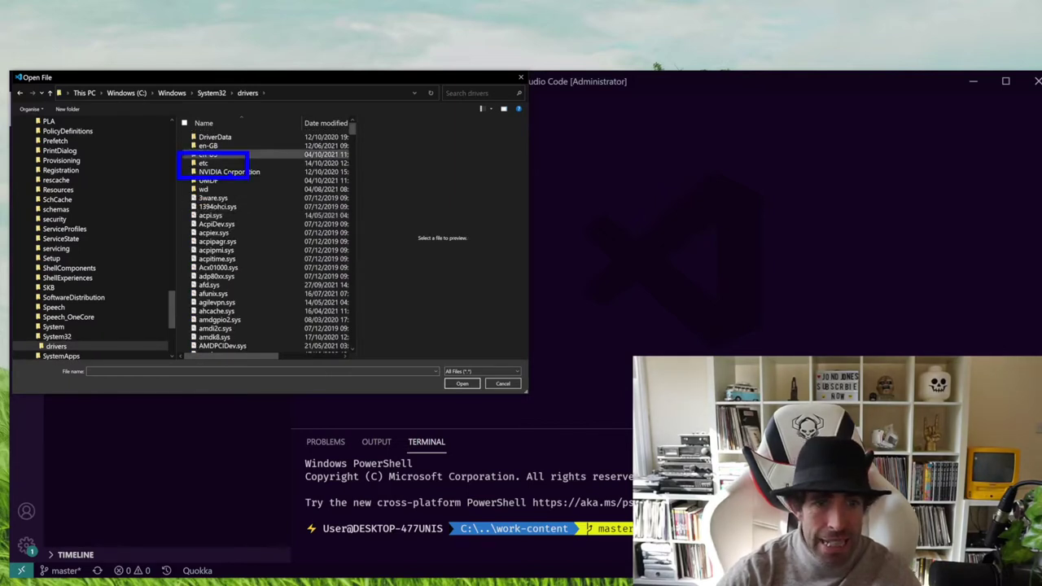
{"action": "double_click", "coordinate": [204, 163]}
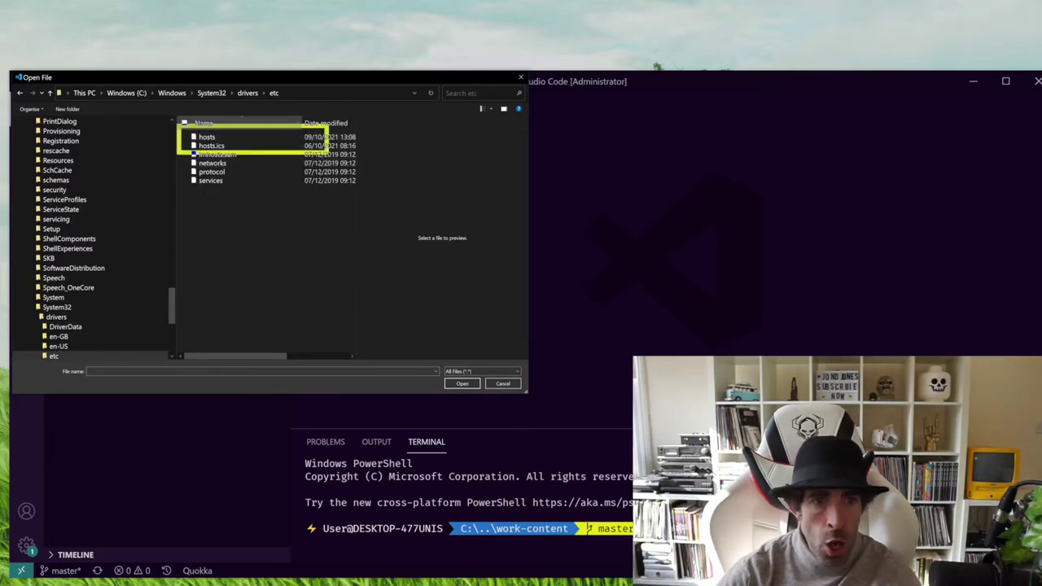
{"action": "double_click", "coordinate": [206, 137]}
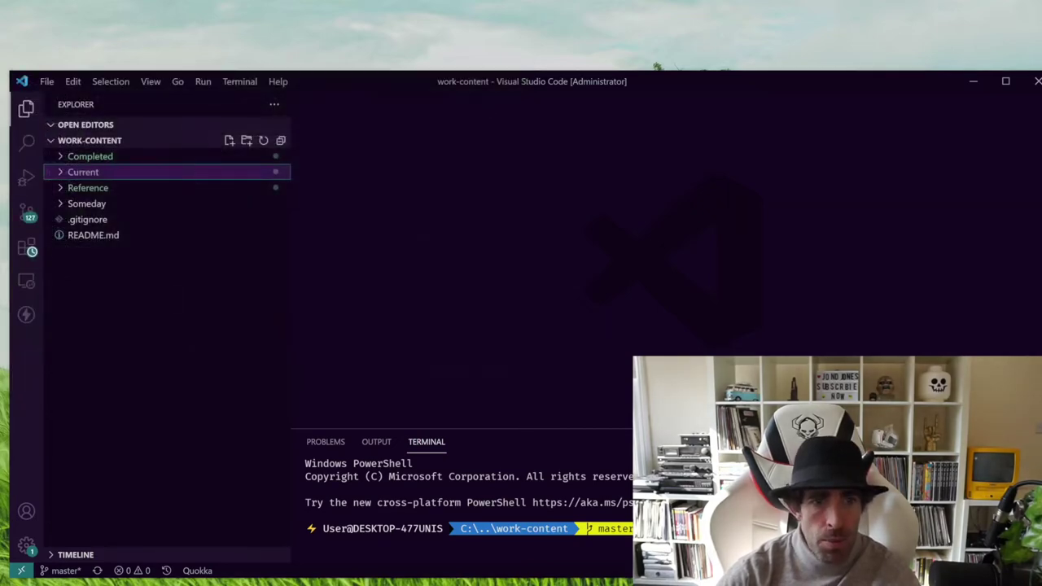
{"action": "scroll", "coordinate": [521, 277], "scroll_direction": "down", "scroll_amount": 5}
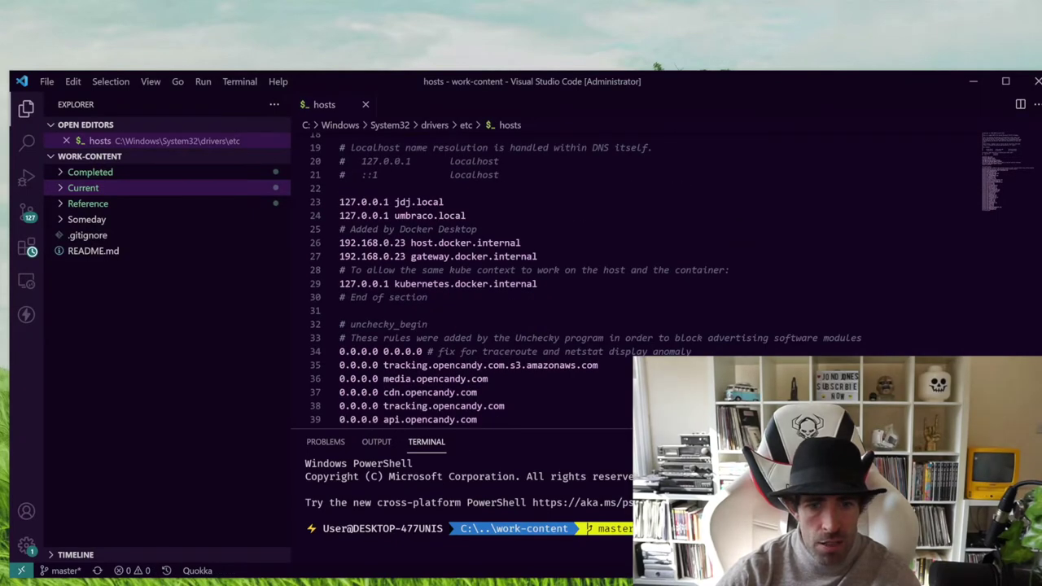
Insert a '127.0.0.1 umbraco9' line above the jdj.local entry and save the hosts file.
{"action": "scroll", "coordinate": [570, 276], "scroll_direction": "up", "scroll_amount": 4}
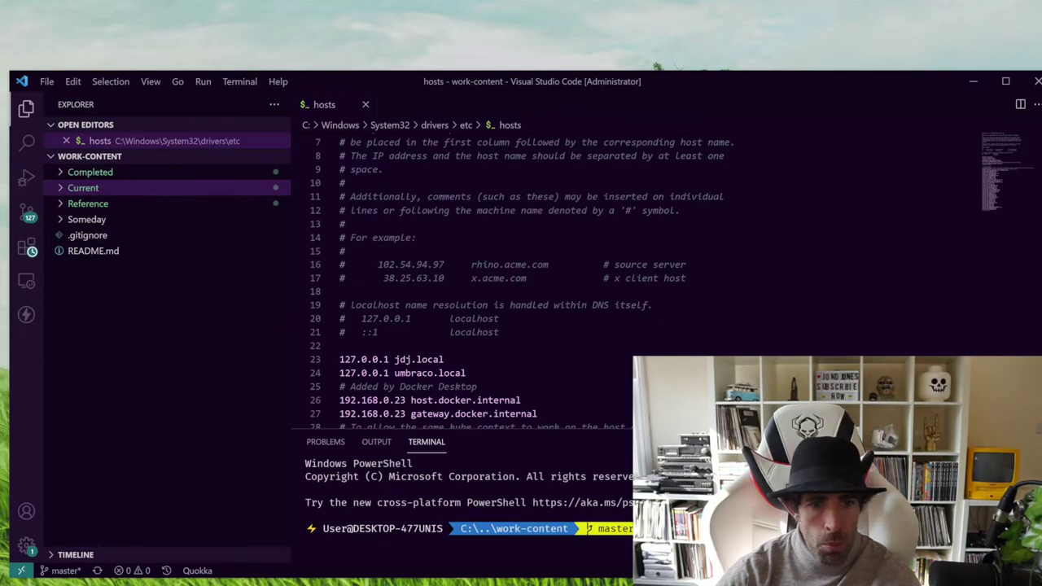
{"action": "scroll", "coordinate": [488, 276], "scroll_direction": "down", "scroll_amount": 12}
{"action": "scroll", "coordinate": [489, 277], "scroll_direction": "up", "scroll_amount": 11}
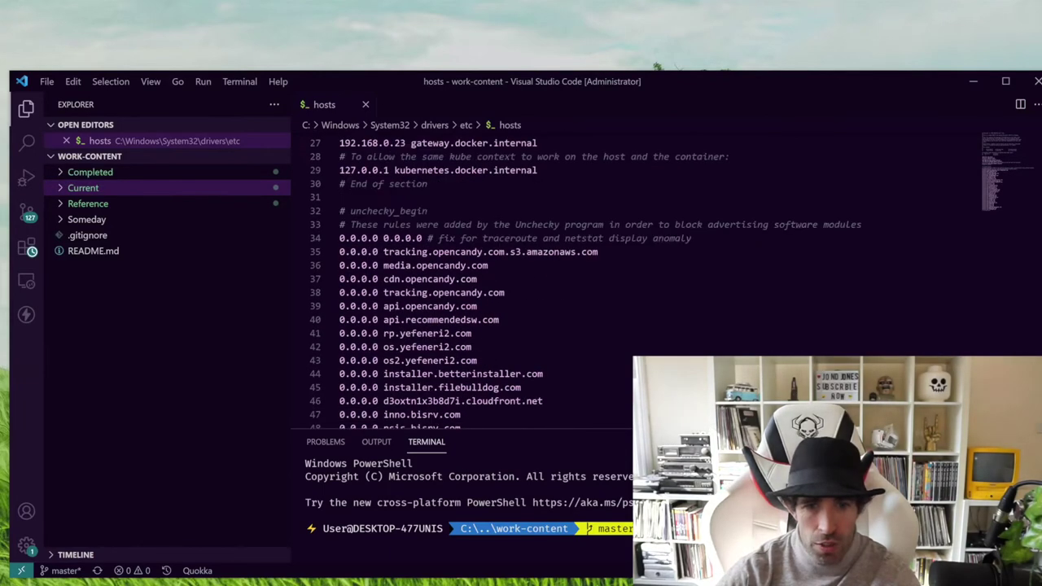
{"action": "left_click_drag", "start_coordinate": [444, 324], "coordinate": [340, 324]}
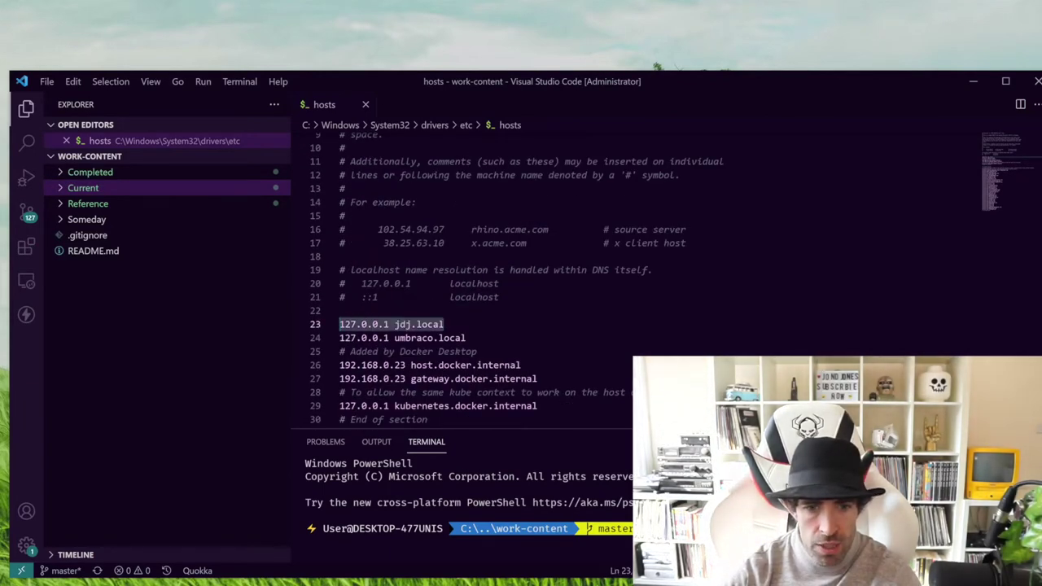
{"action": "key", "text": "Home"}
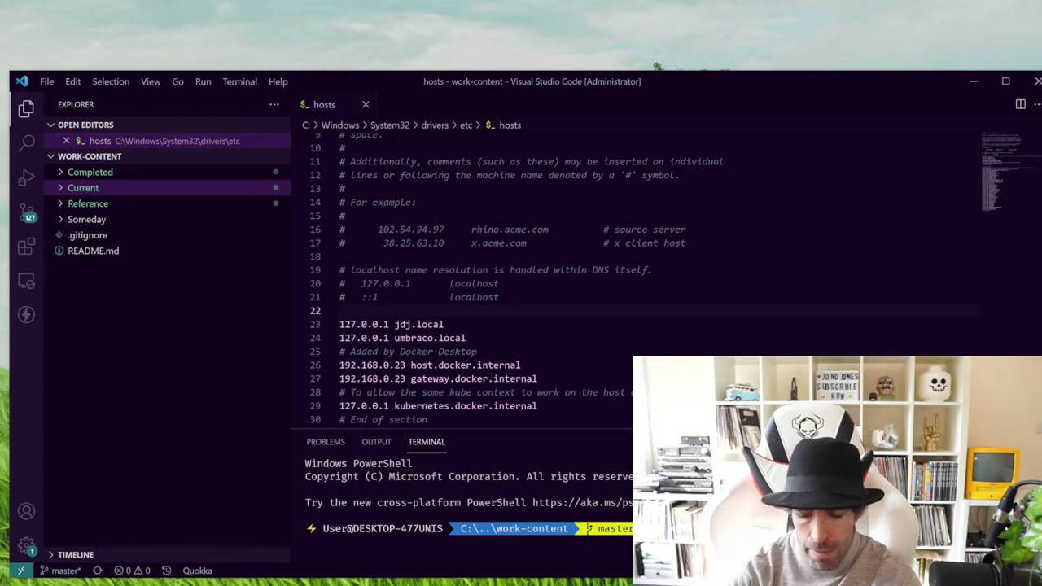
{"action": "key", "text": "Return"}
{"action": "type", "text": "127"}
{"action": "type", "text": ".0.0.1"}
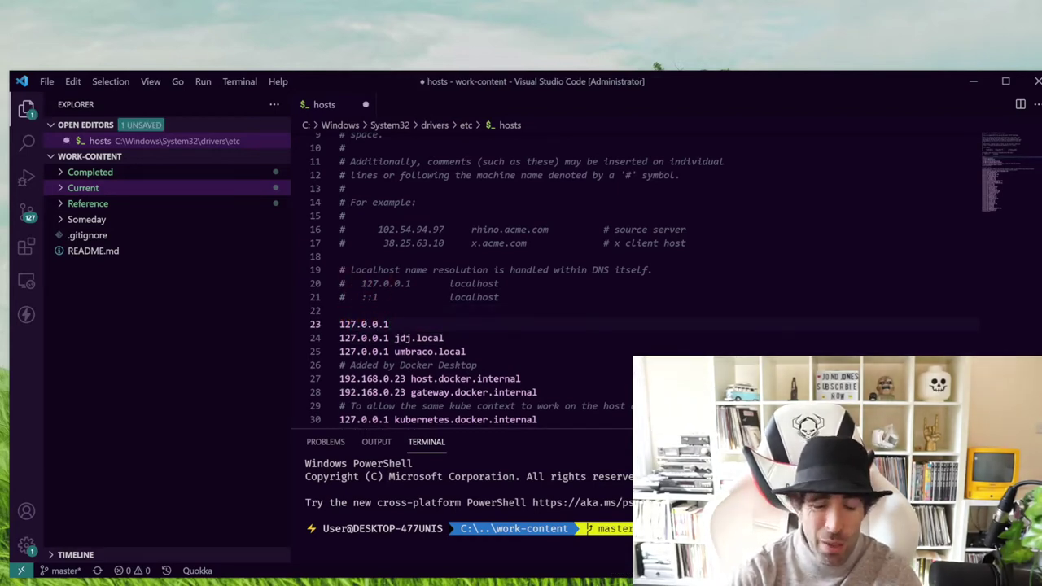
{"action": "type", "text": " umbraco9"}
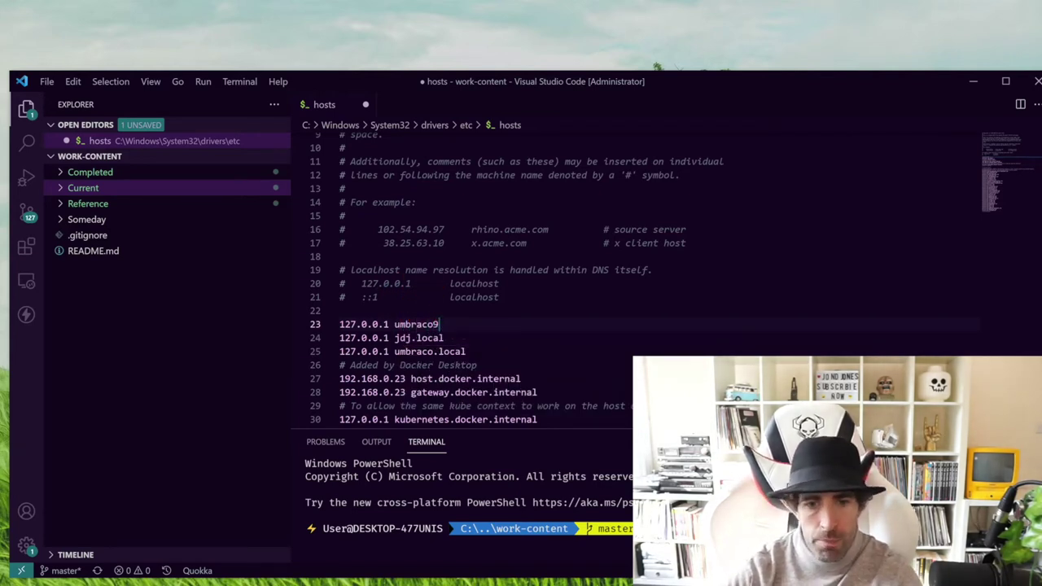
{"action": "key", "text": "ctrl+s"}
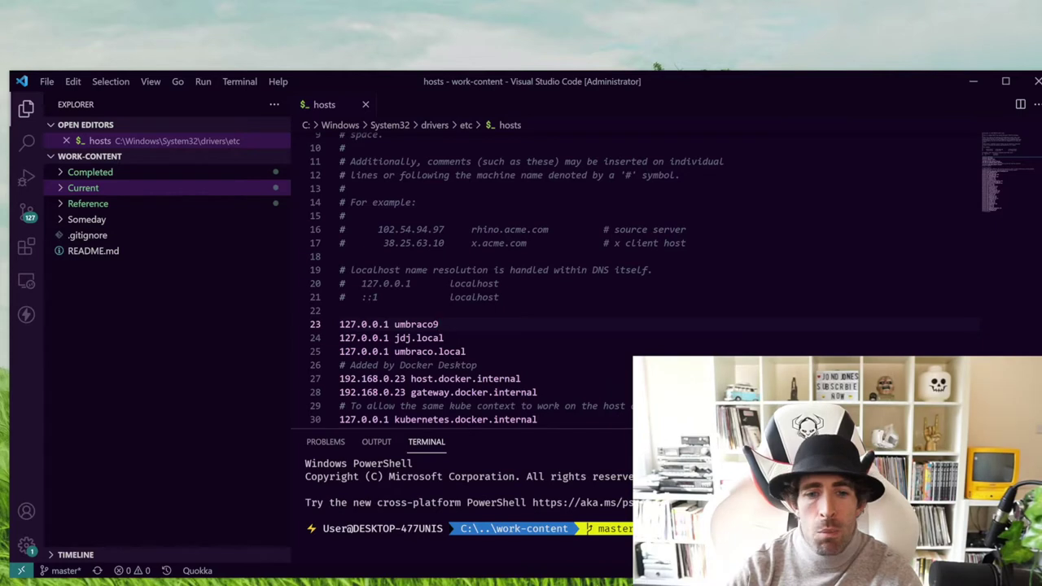
{"action": "key", "text": "ctrl+shift+Left"}
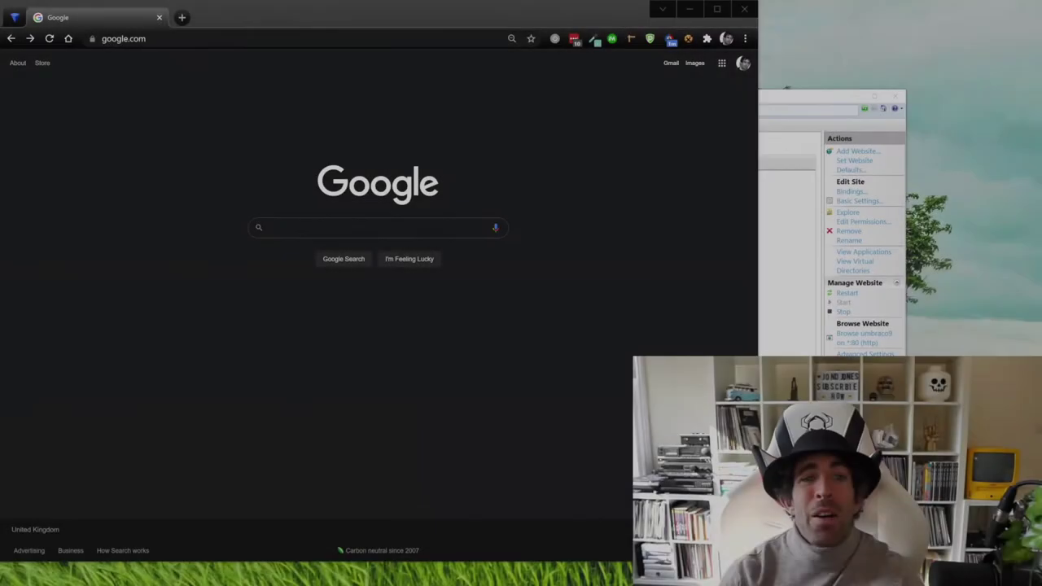
{"action": "key", "text": "ctrl+l"}
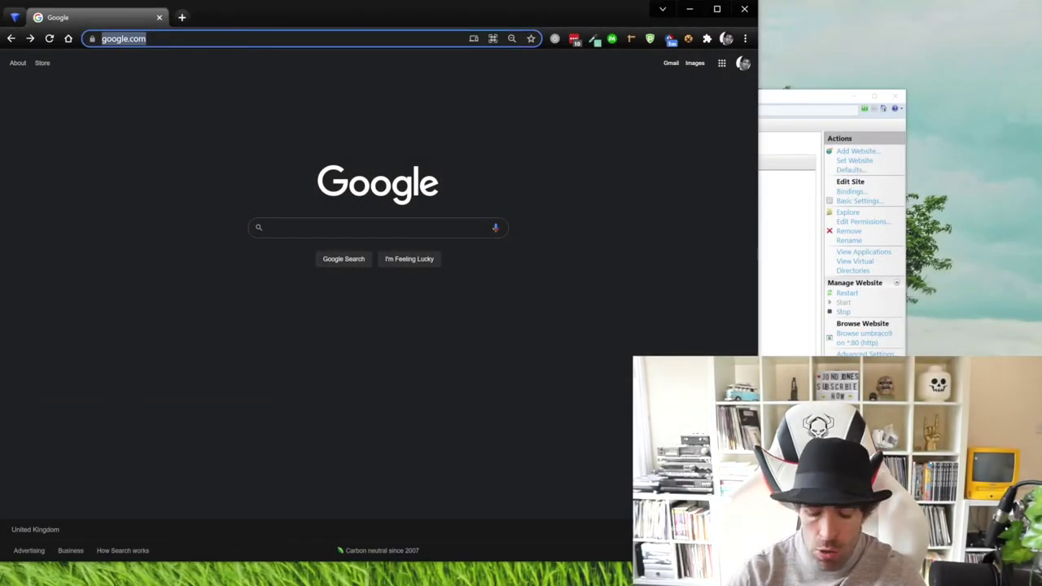
{"action": "type", "text": "htt"}
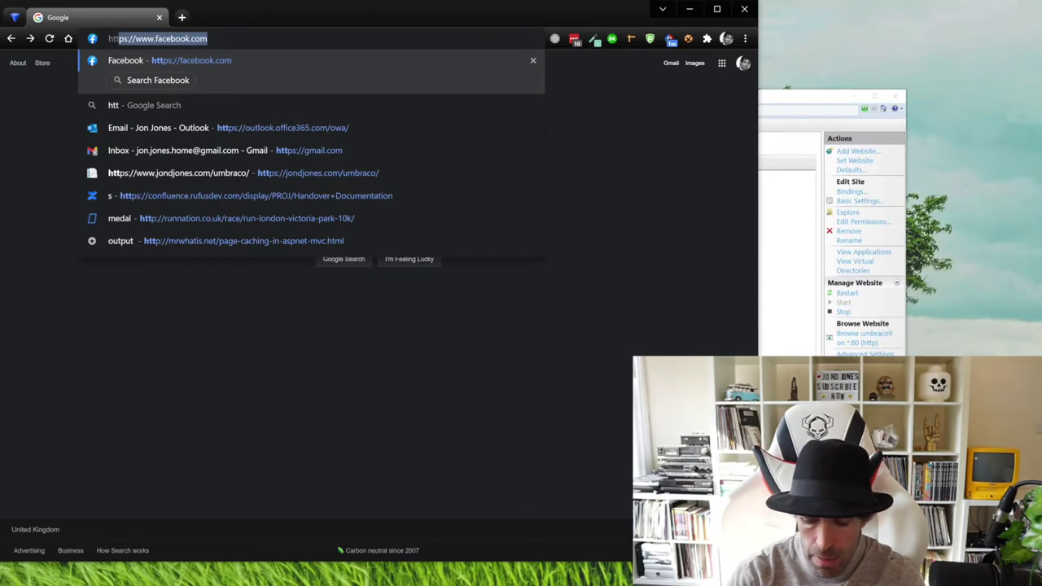
{"action": "type", "text": "p://"}
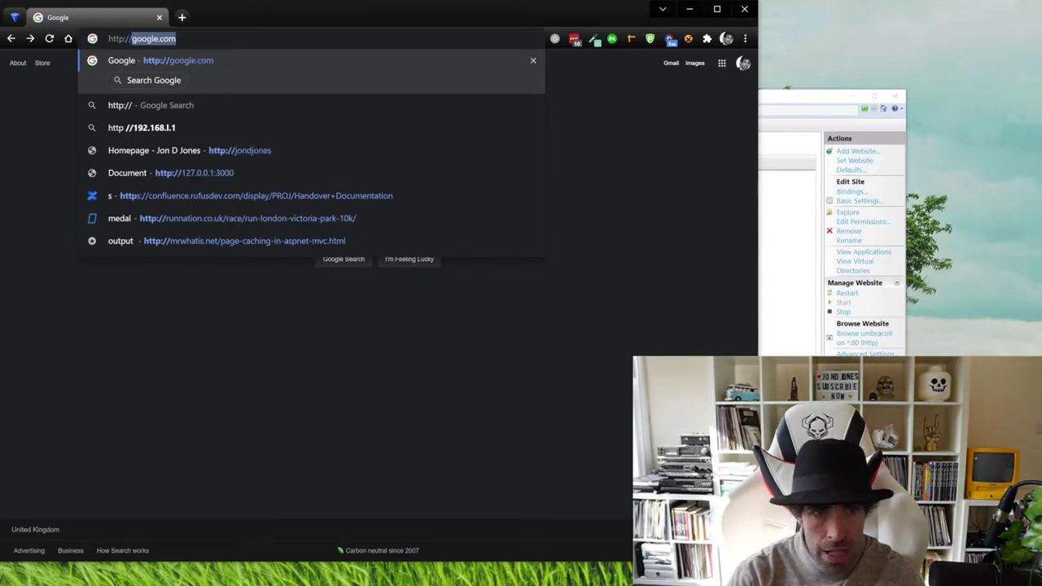
{"action": "type", "text": "umbra"}
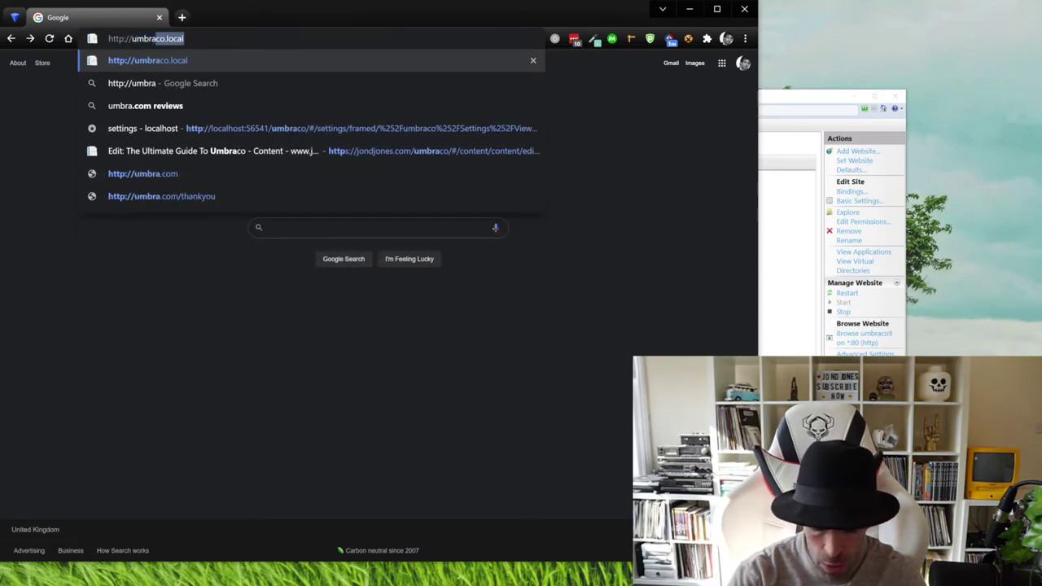
{"action": "type", "text": "co9"}
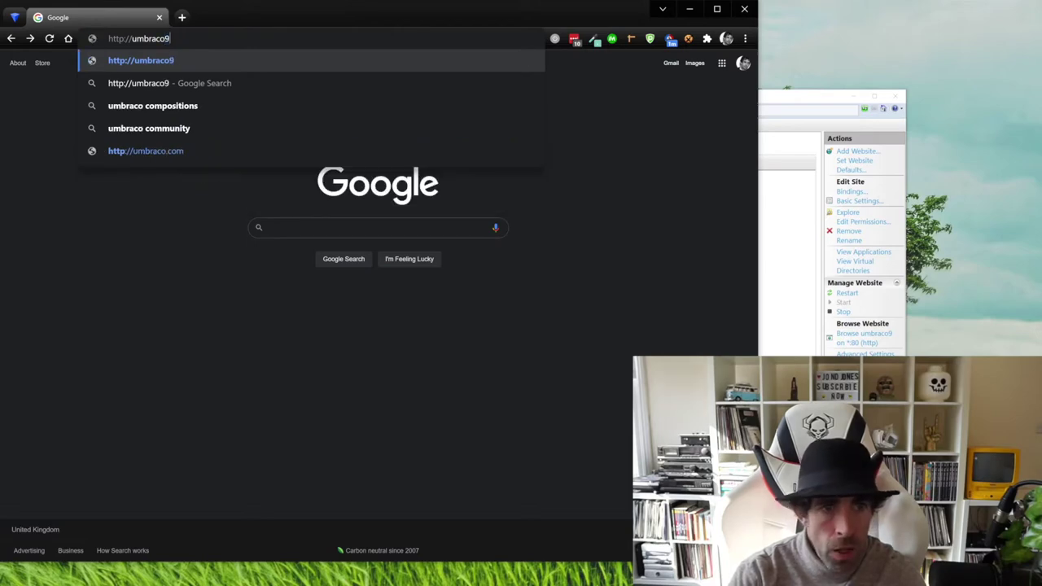
{"action": "key", "text": "Return"}
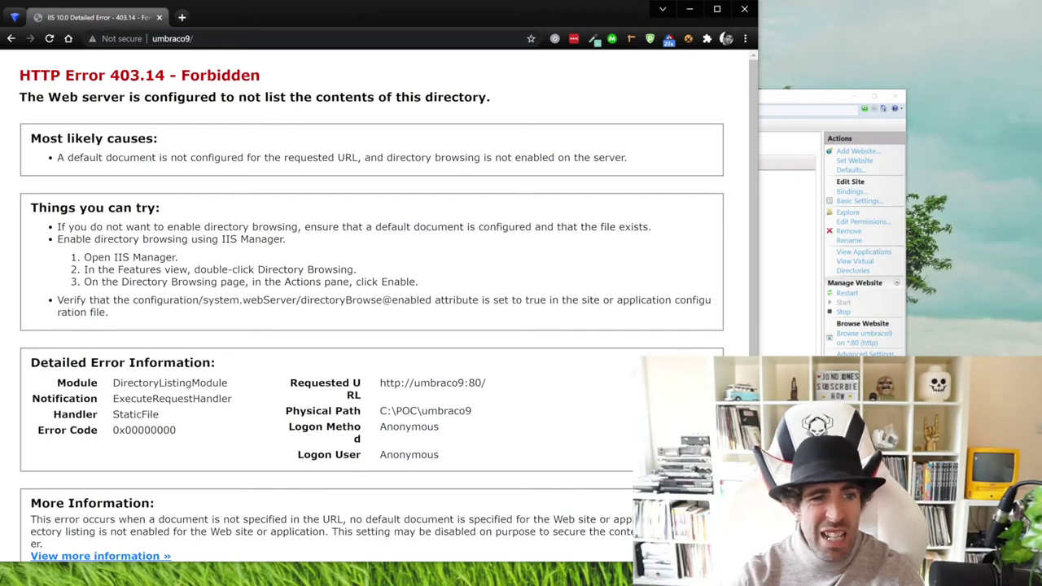
Search Google for the 403.14 error in a new tab, then close it and minimize Chrome.
{"action": "left_click_drag", "start_coordinate": [110, 75], "coordinate": [169, 75]}
{"action": "key", "text": "ctrl+c"}
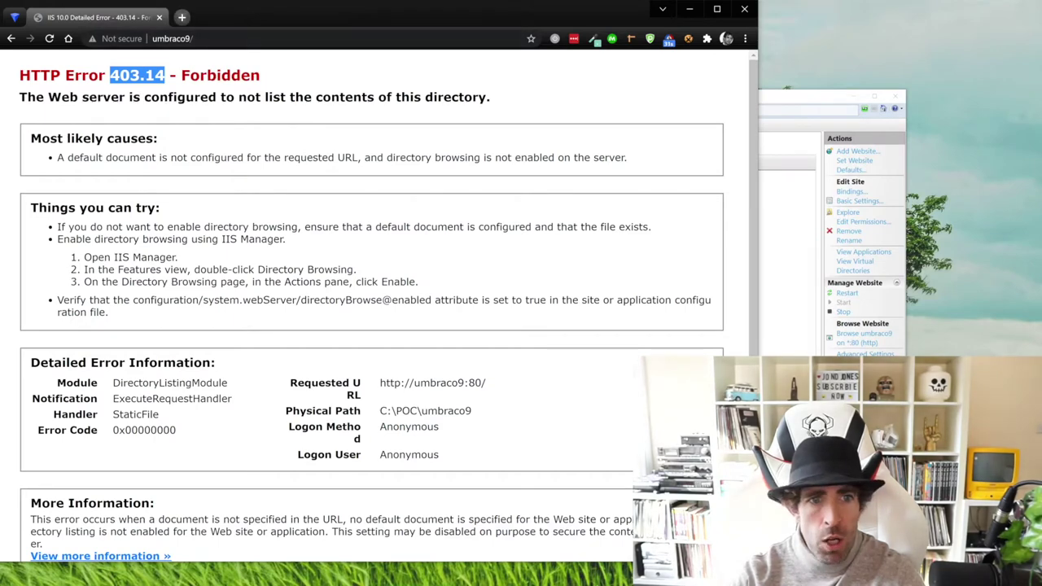
{"action": "left_click", "coordinate": [181, 17]}
{"action": "key", "text": "ctrl+v"}
{"action": "key", "text": "Return"}
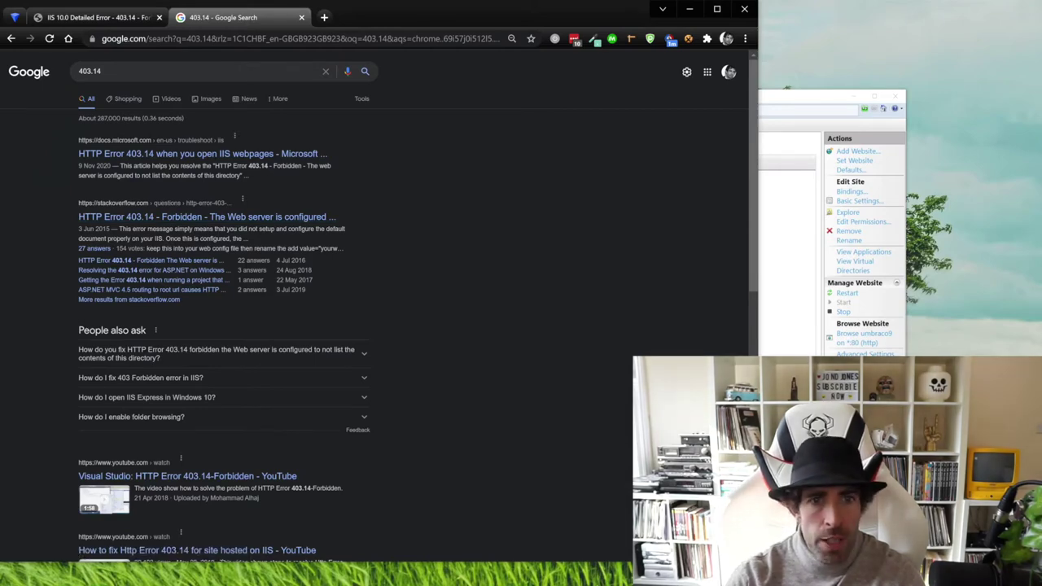
{"action": "left_click", "coordinate": [301, 17]}
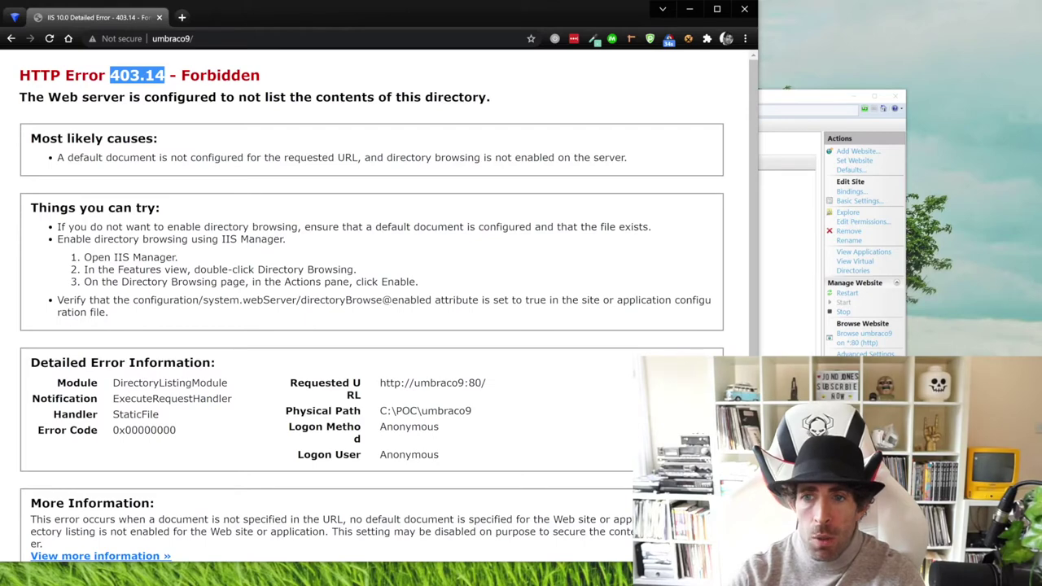
{"action": "left_click", "coordinate": [689, 9]}
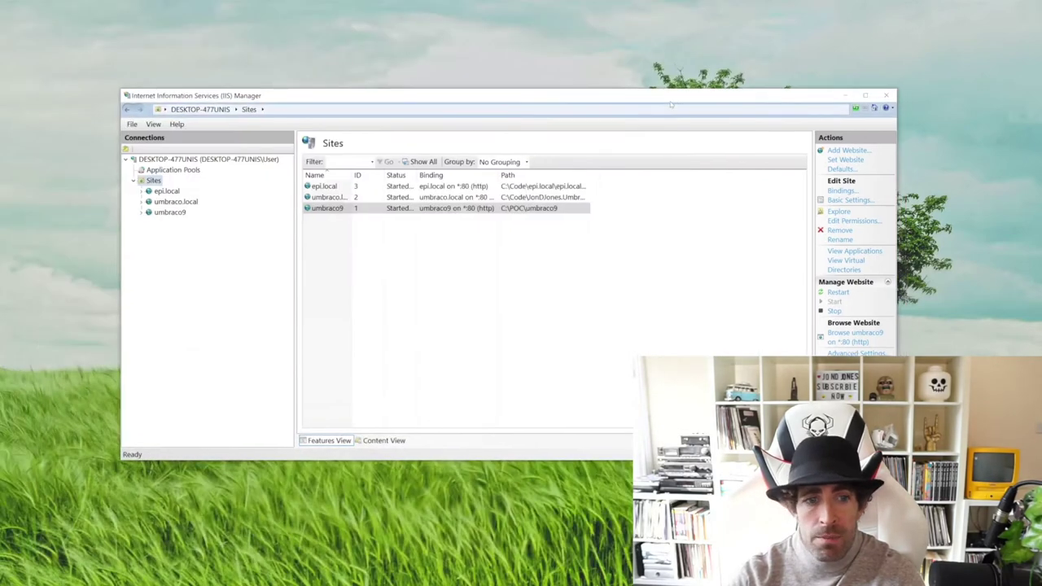
Open the security permissions editor for the umbraco9 site's folder via Edit Permissions.
{"action": "left_click_drag", "start_coordinate": [671, 104], "coordinate": [626, 87]}
{"action": "left_click", "coordinate": [124, 195]}
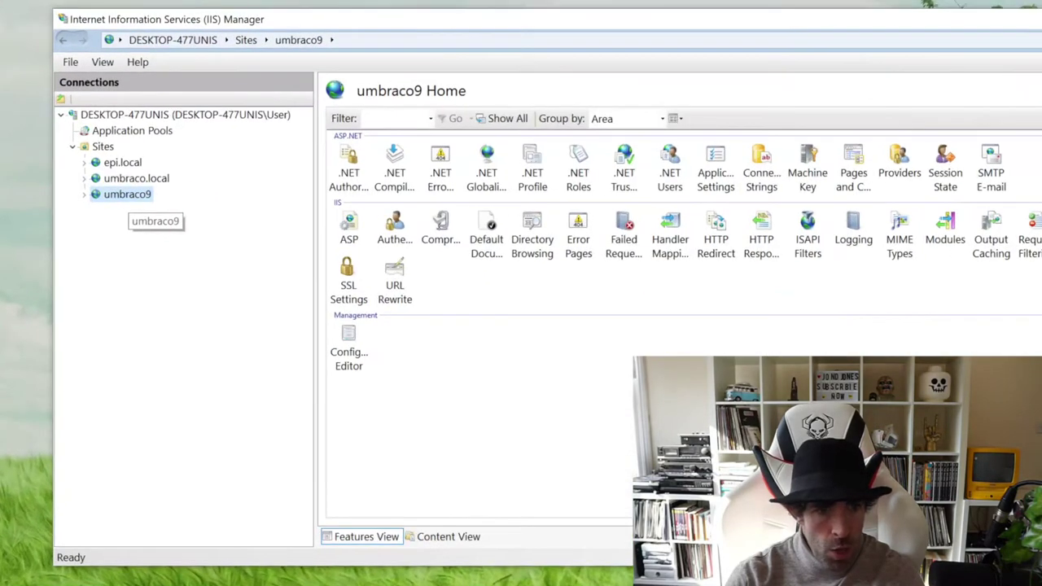
{"action": "right_click", "coordinate": [129, 195]}
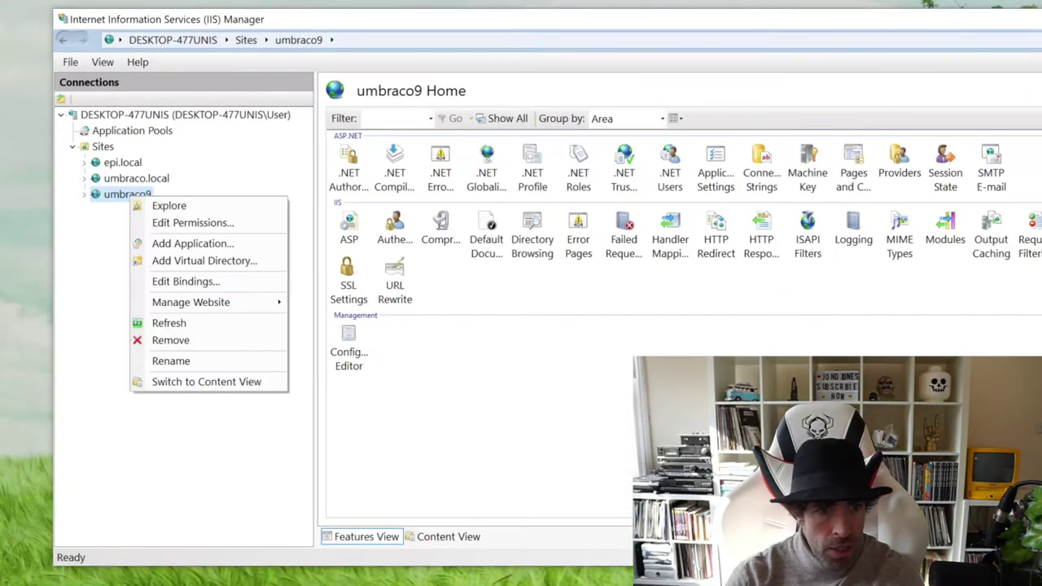
{"action": "left_click", "coordinate": [195, 231]}
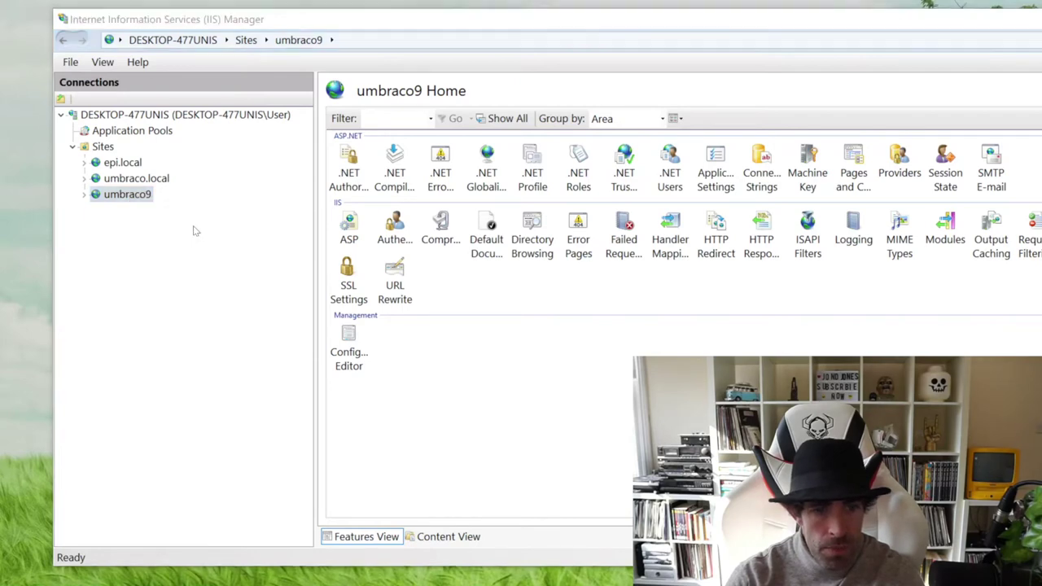
{"action": "key", "text": "Escape"}
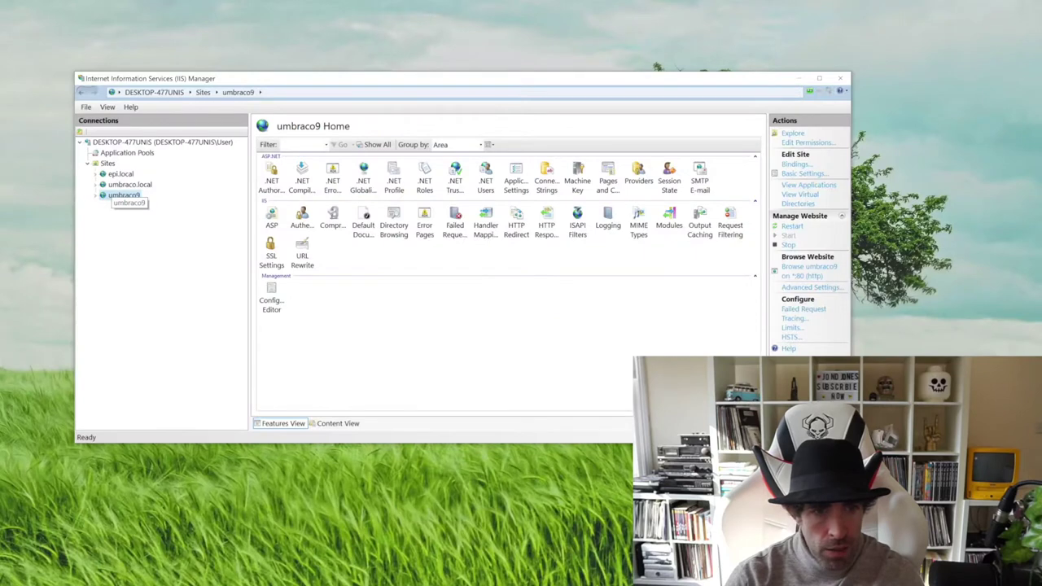
{"action": "right_click", "coordinate": [154, 195]}
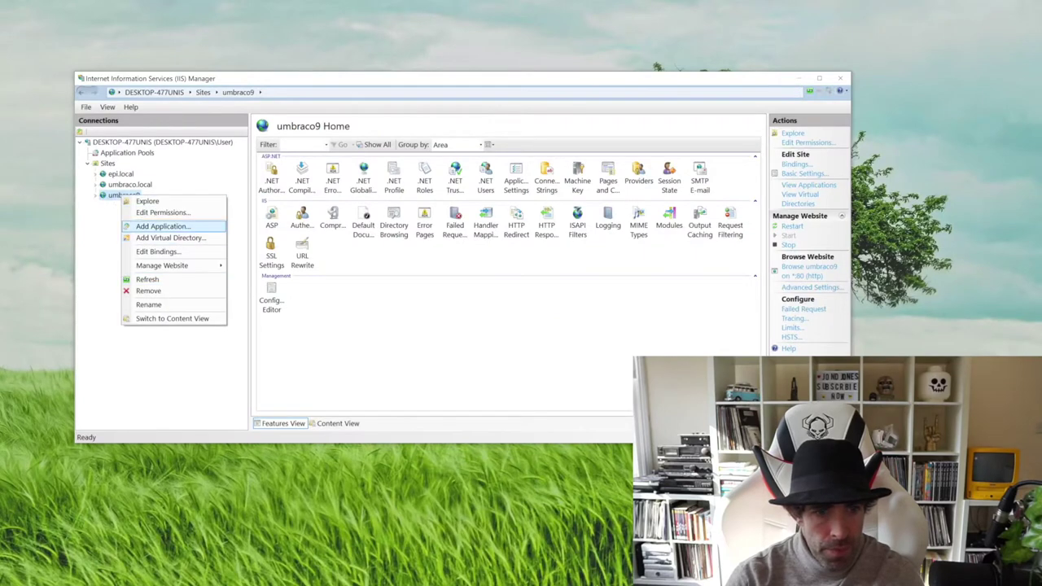
{"action": "left_click", "coordinate": [163, 213]}
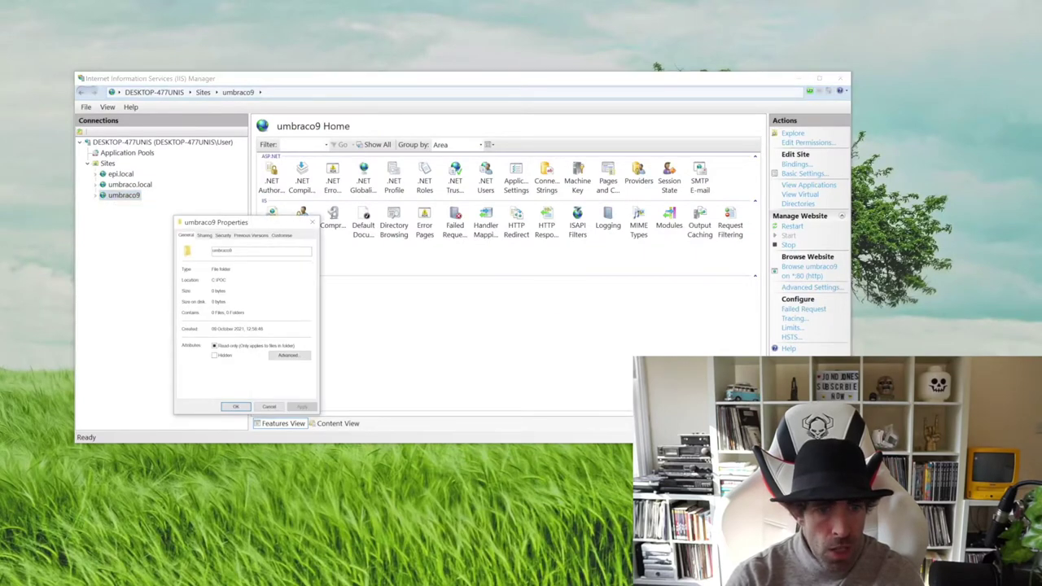
{"action": "left_click", "coordinate": [223, 236]}
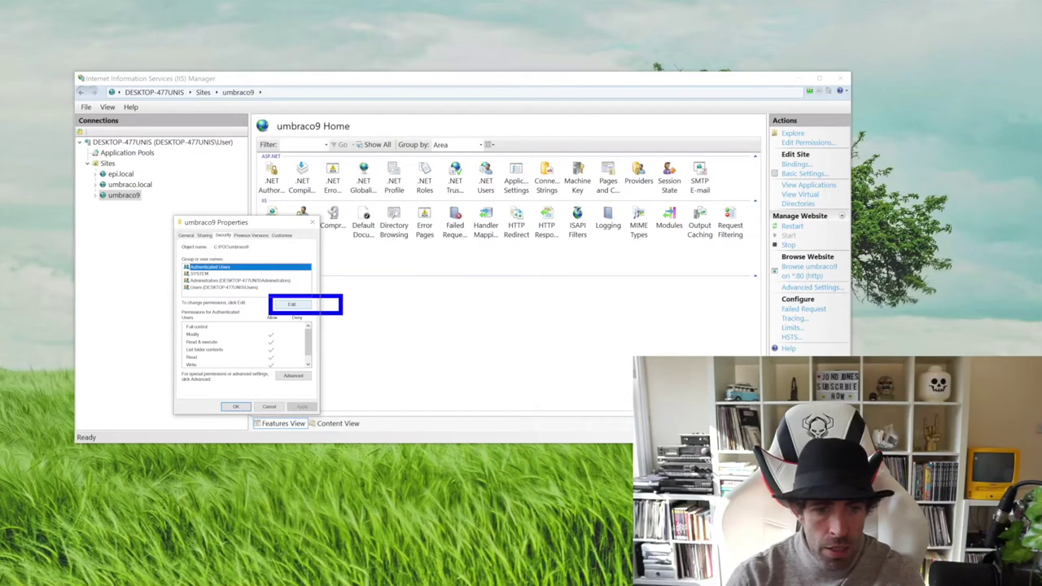
{"action": "left_click", "coordinate": [293, 306]}
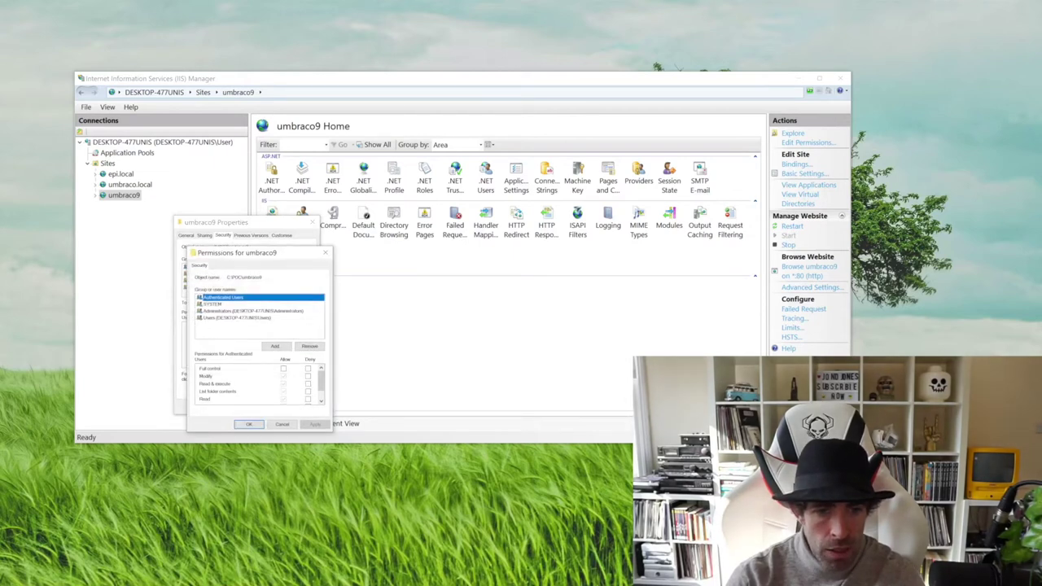
Add Everyone to the umbraco9 folder permissions with Allow Full control, and apply.
{"action": "left_click", "coordinate": [275, 346]}
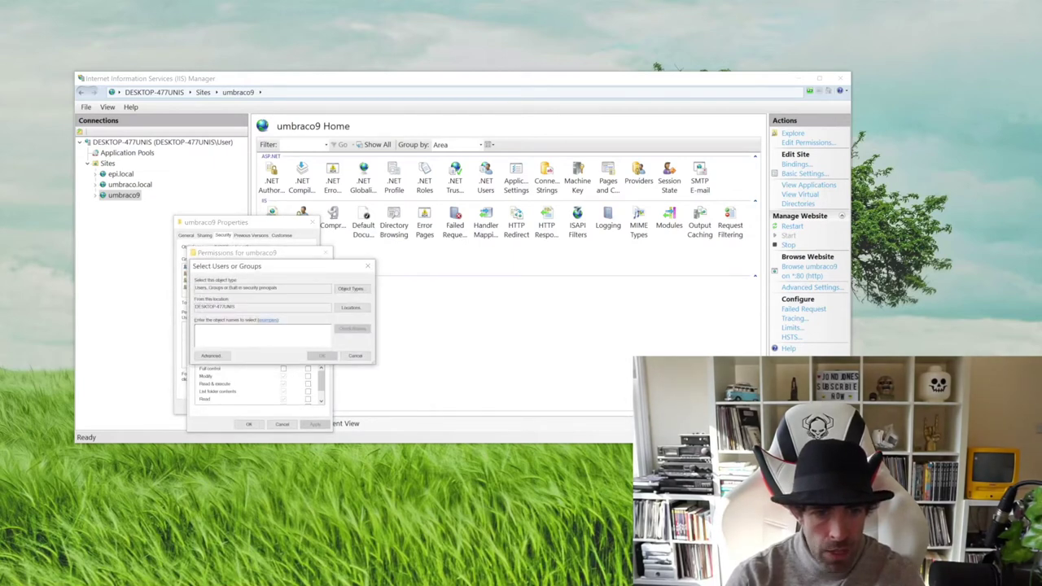
{"action": "type", "text": "IUSR"}
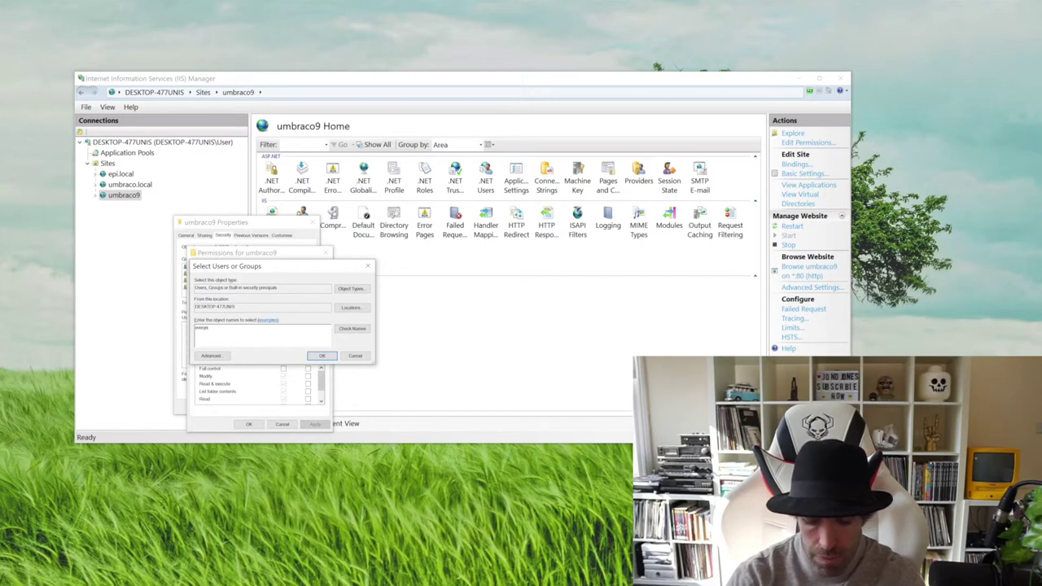
{"action": "key", "text": "Return"}
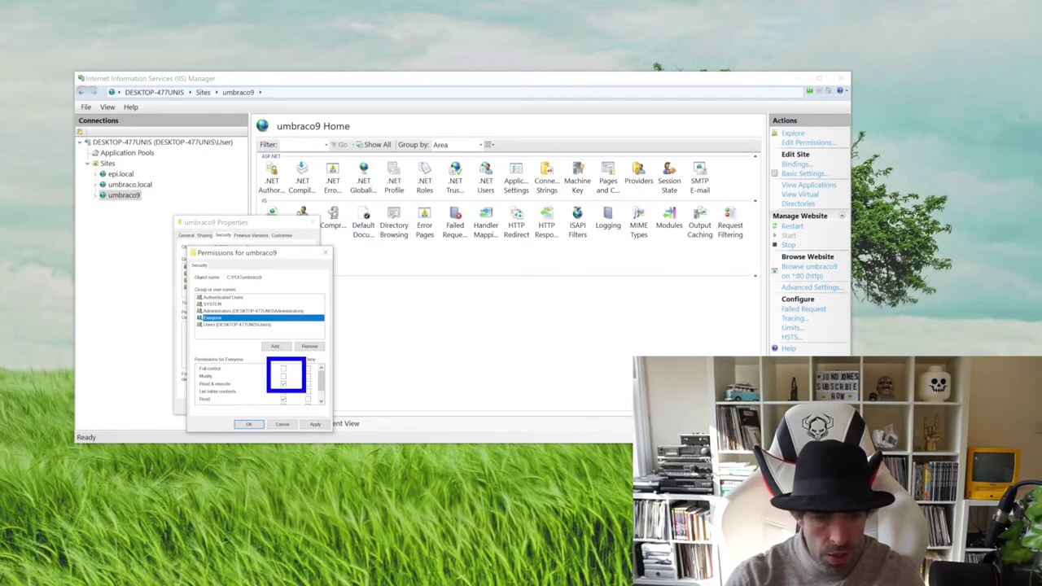
{"action": "left_click", "coordinate": [283, 368]}
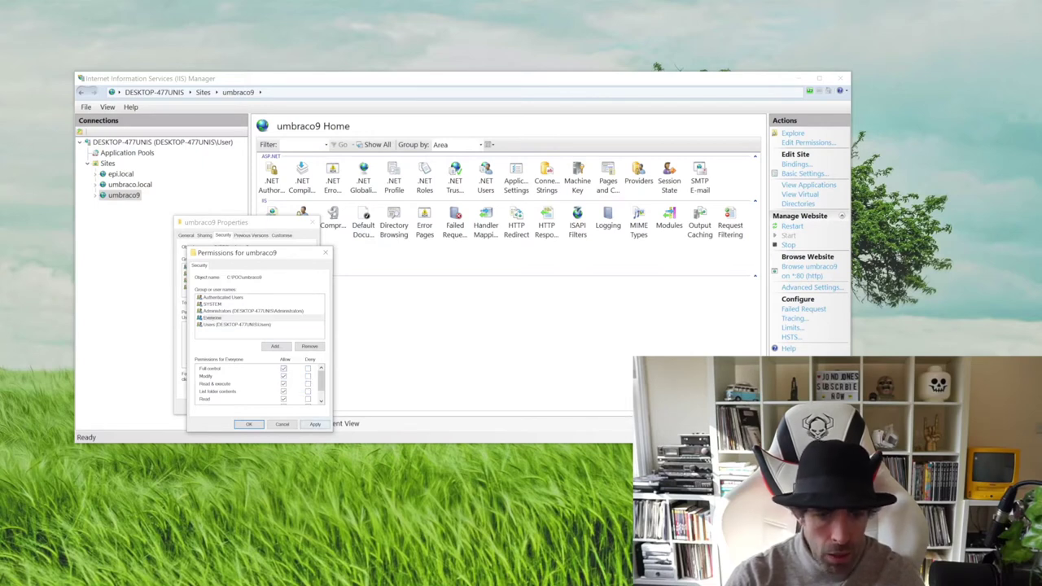
{"action": "left_click", "coordinate": [315, 424]}
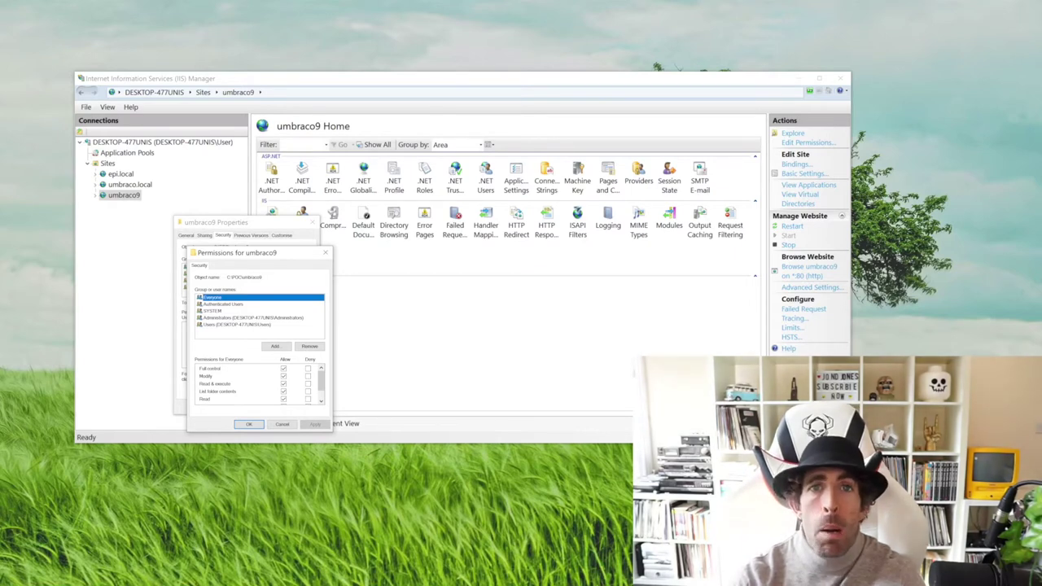
{"action": "left_click", "coordinate": [275, 346]}
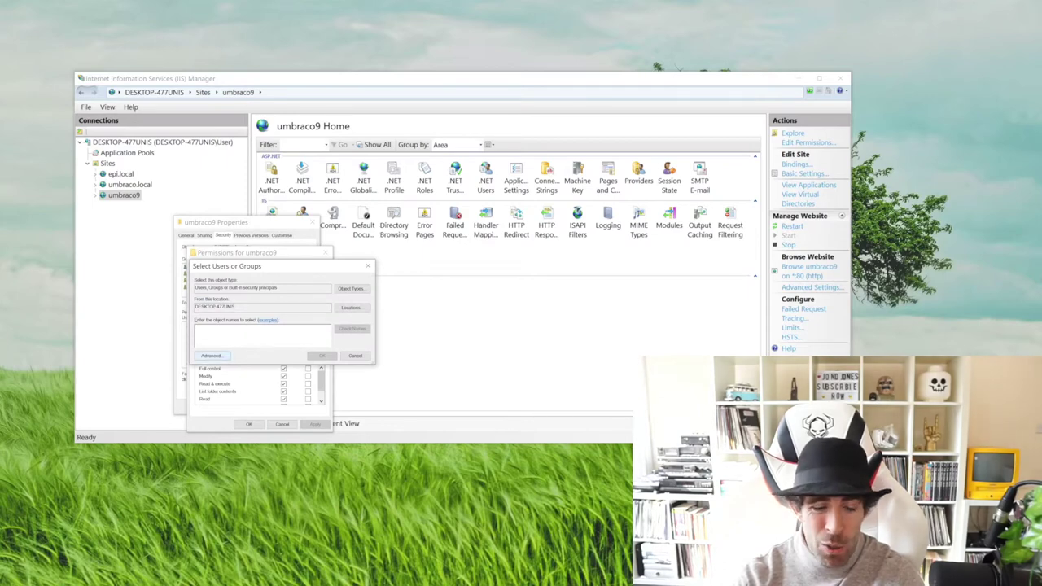
{"action": "left_click", "coordinate": [211, 355]}
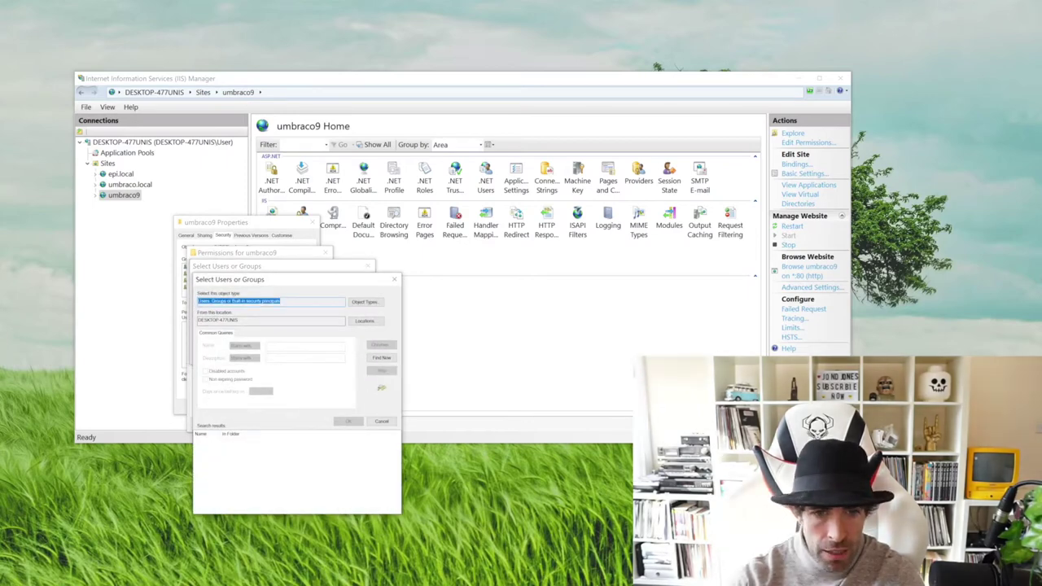
{"action": "left_click_drag", "start_coordinate": [229, 279], "coordinate": [337, 143]}
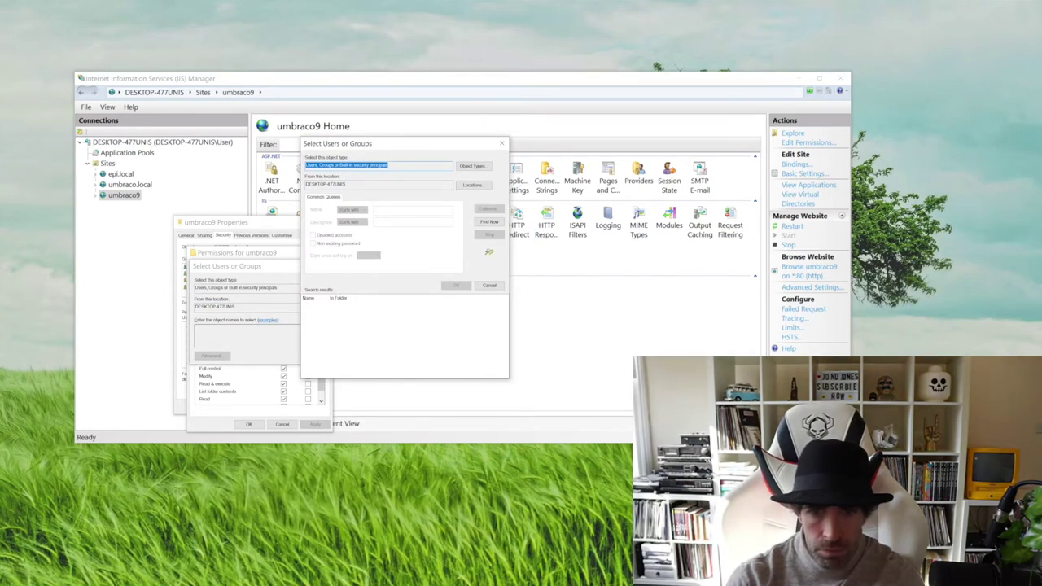
{"action": "left_click", "coordinate": [489, 221]}
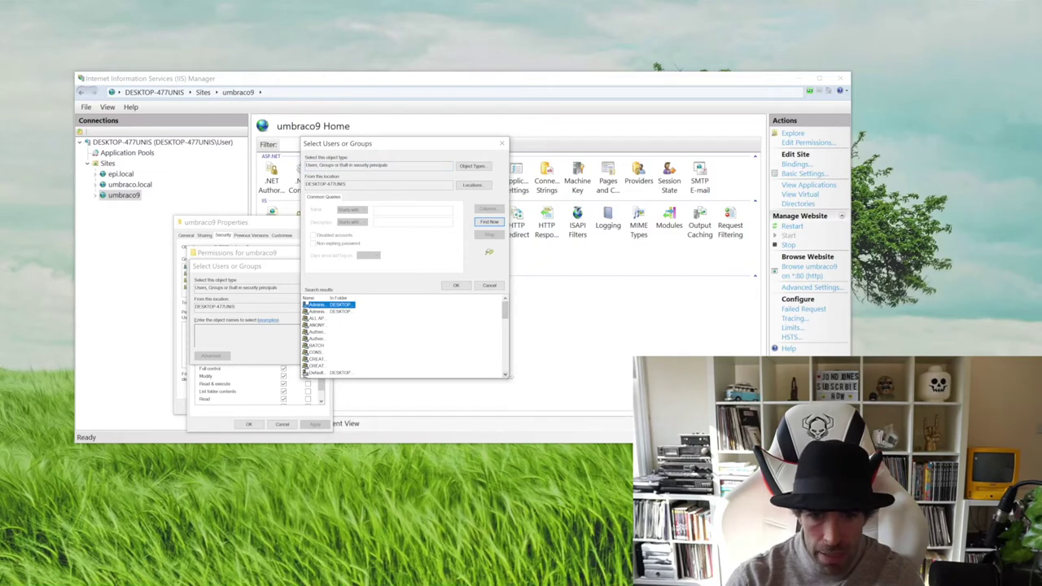
{"action": "left_click_drag", "start_coordinate": [510, 244], "coordinate": [857, 244]}
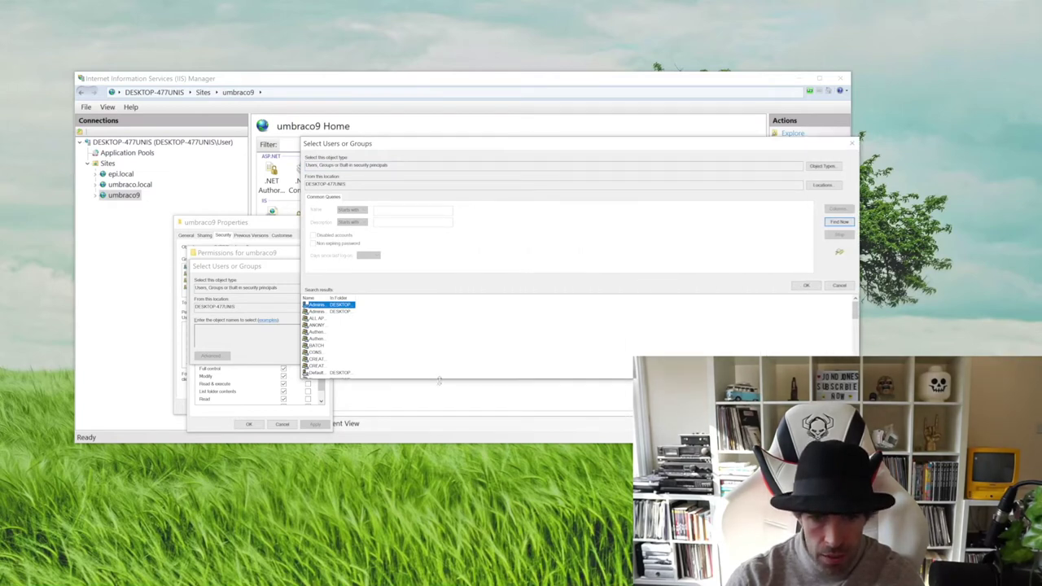
{"action": "left_click_drag", "start_coordinate": [326, 377], "coordinate": [325, 553]}
{"action": "left_click_drag", "start_coordinate": [329, 298], "coordinate": [598, 298]}
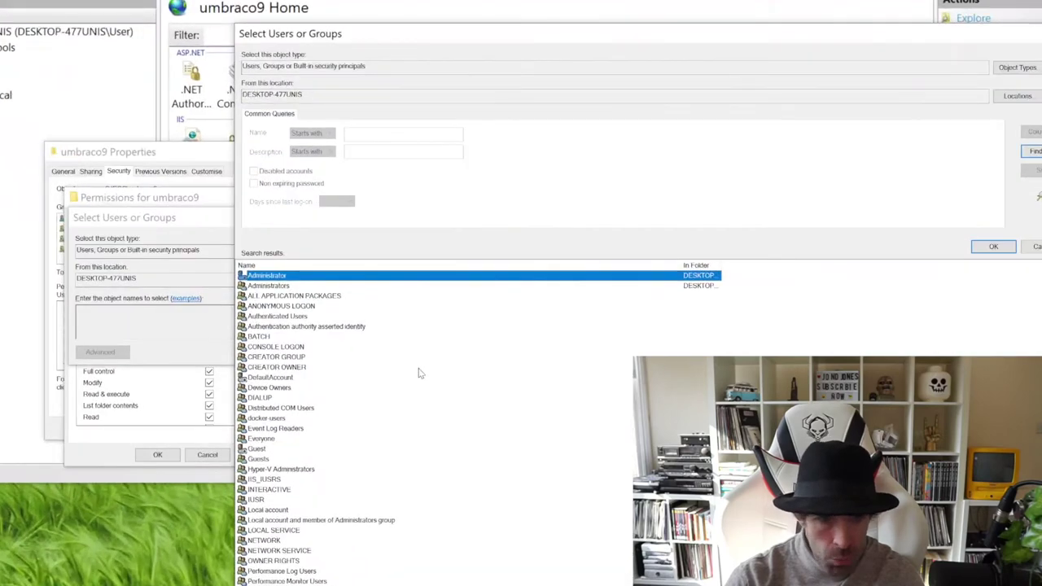
{"action": "scroll", "coordinate": [424, 370], "scroll_direction": "down", "scroll_amount": 3}
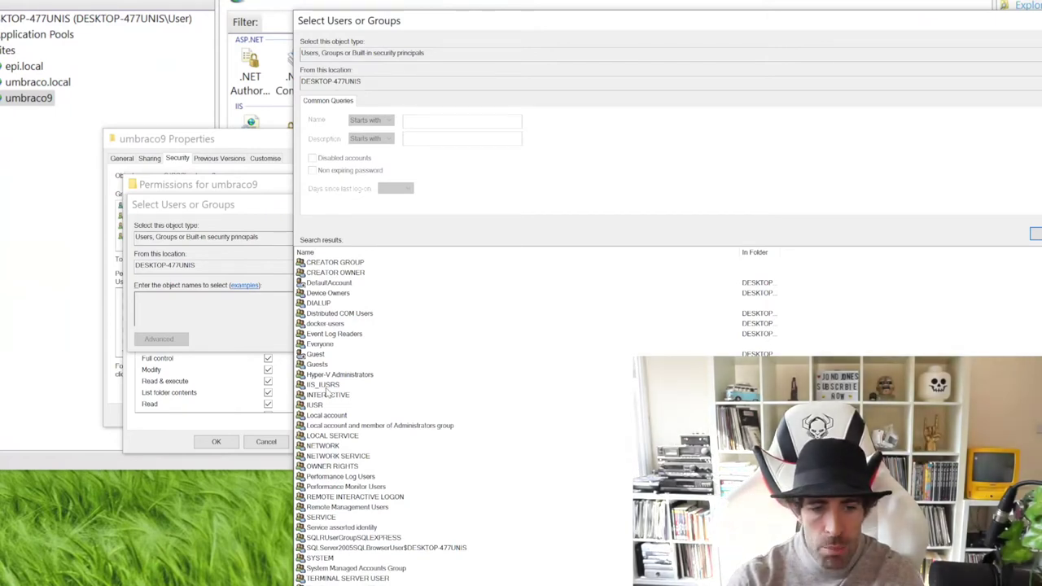
{"action": "key", "text": "Escape"}
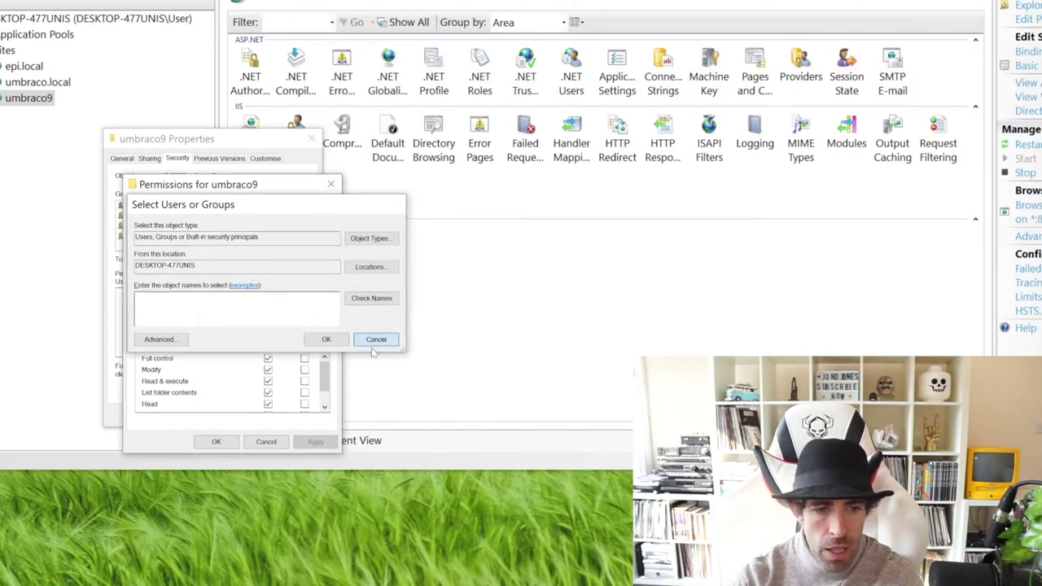
{"action": "left_click", "coordinate": [376, 339]}
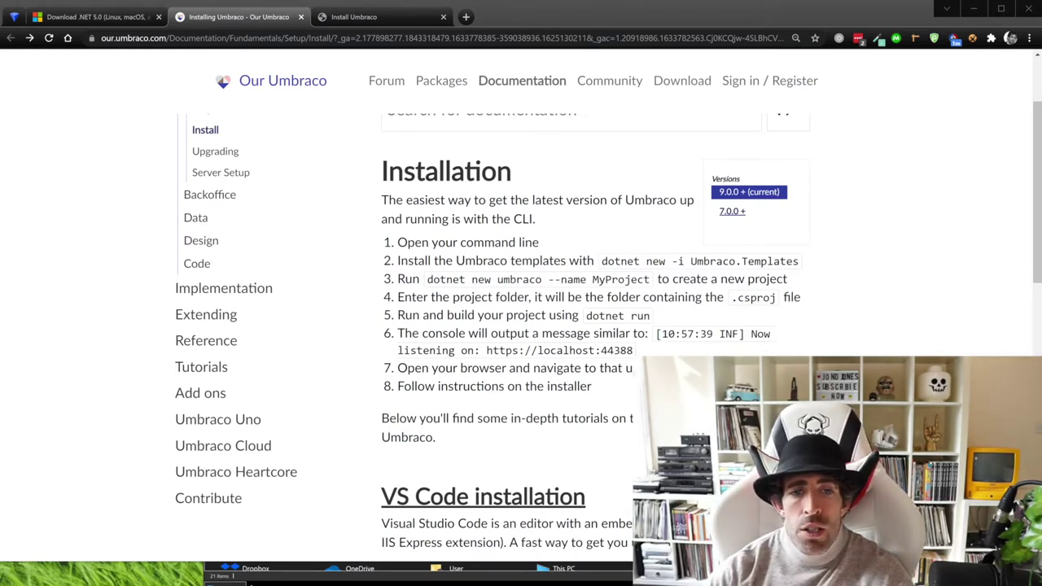
Select the 'dotnet new -i Umbraco.Templates' command on the Installation page and switch to the terminal.
{"action": "left_click_drag", "start_coordinate": [600, 261], "coordinate": [732, 546]}
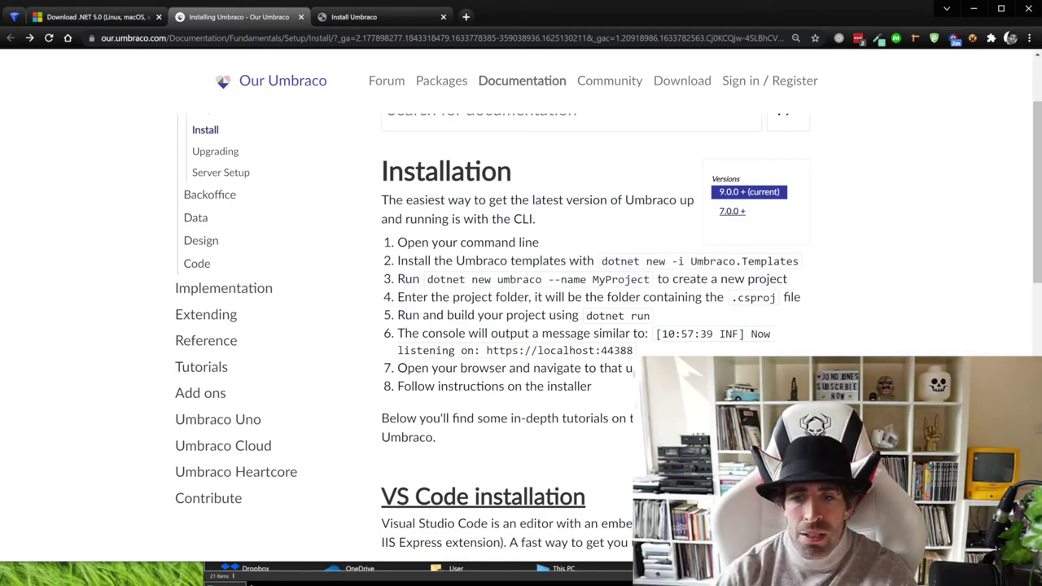
{"action": "left_click_drag", "start_coordinate": [601, 261], "coordinate": [799, 262]}
{"action": "key", "text": "ctrl+c"}
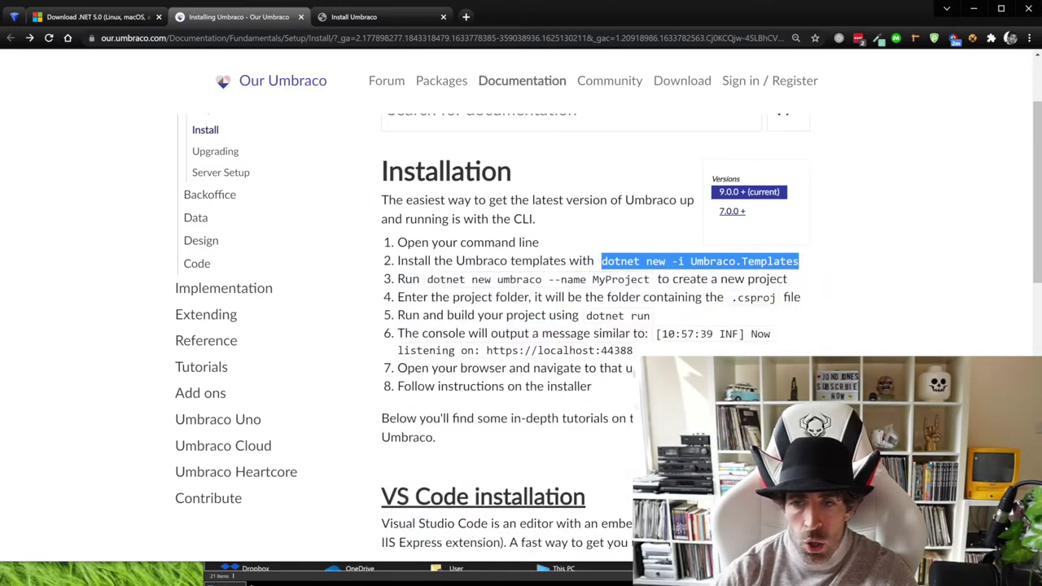
{"action": "key", "text": "super+1"}
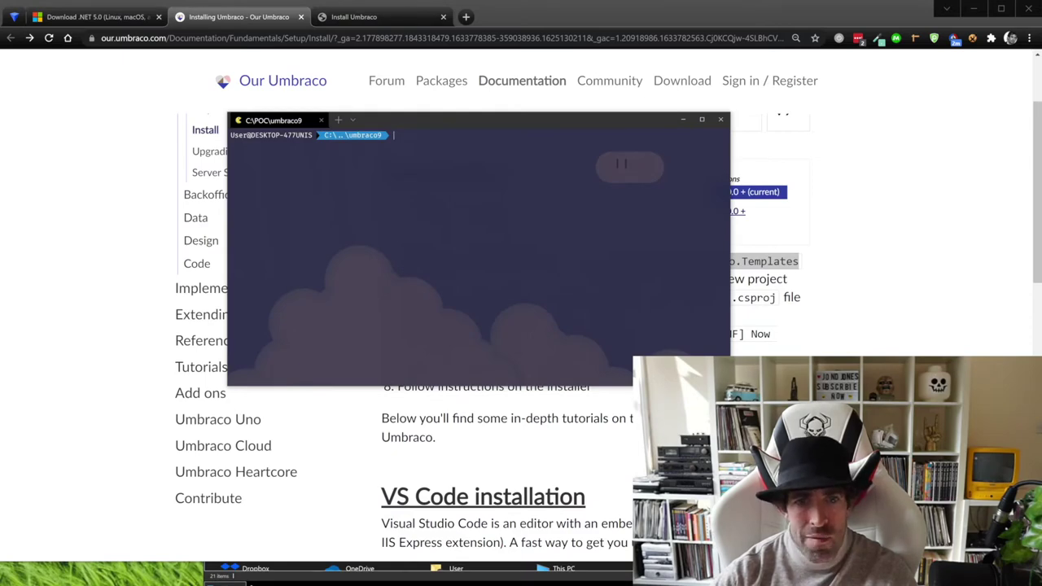
Install the Umbraco project template and grab the new-project command from the guide.
{"action": "key", "text": "ctrl+v"}
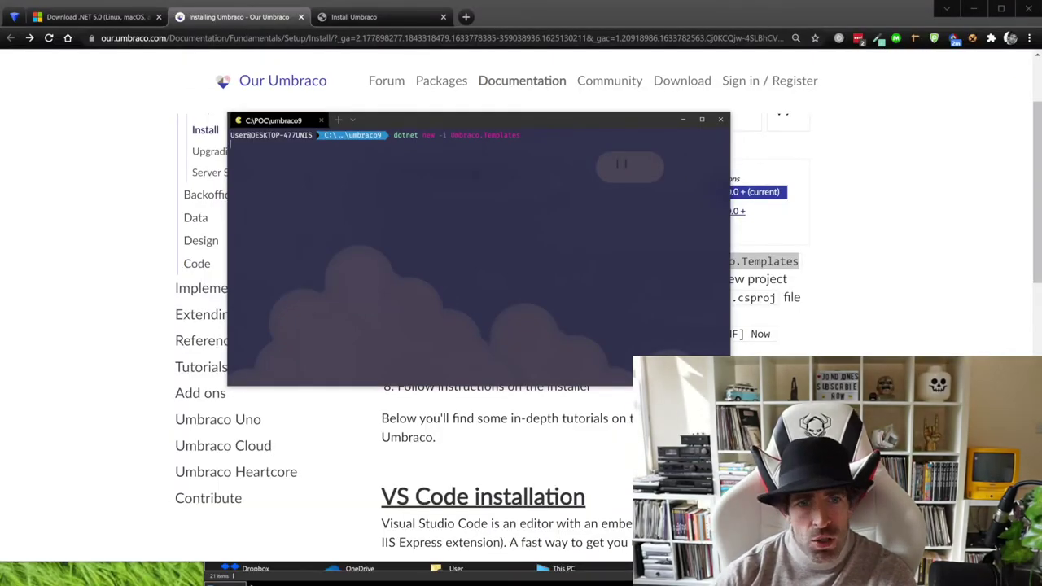
{"action": "key", "text": "Return"}
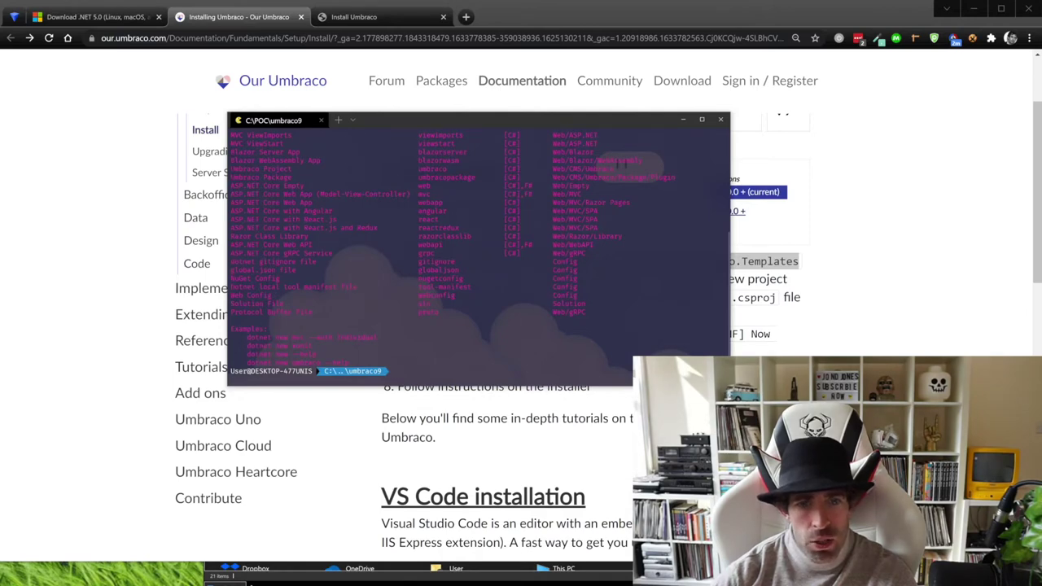
{"action": "key", "text": "alt+Tab"}
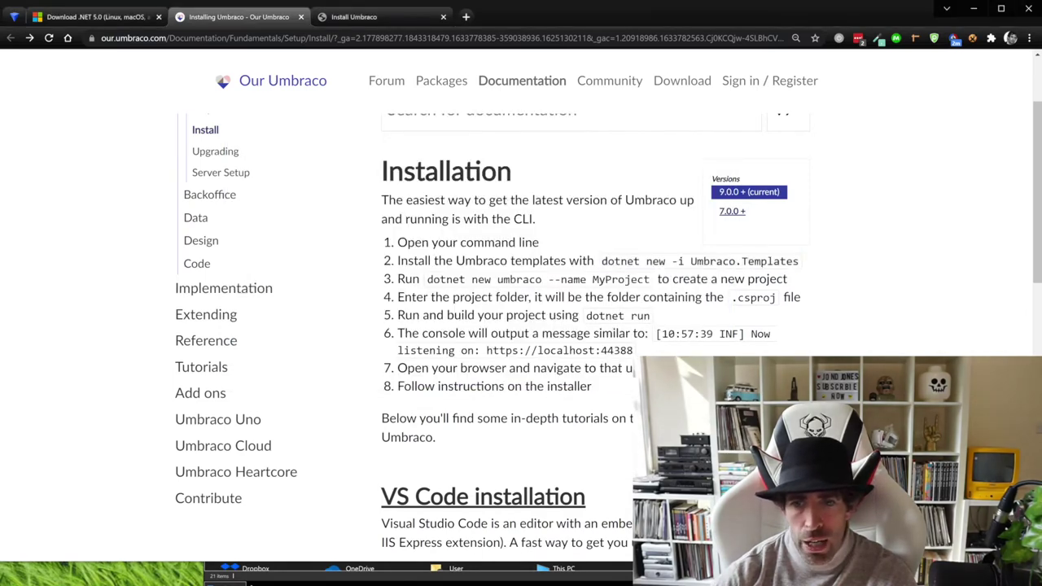
{"action": "left_click_drag", "start_coordinate": [427, 280], "coordinate": [649, 279]}
{"action": "key", "text": "ctrl+c"}
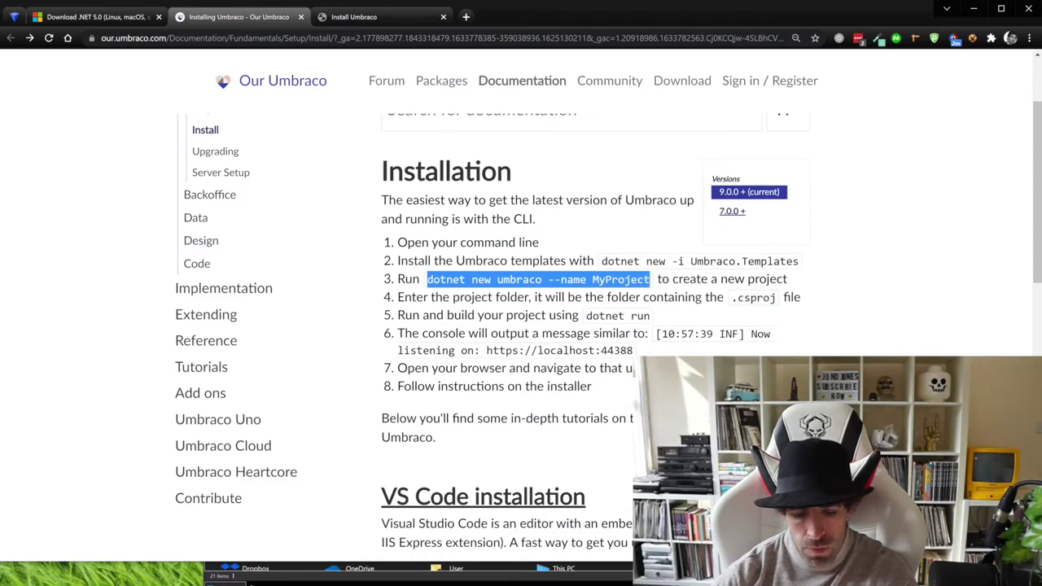
{"action": "key", "text": "alt+Tab"}
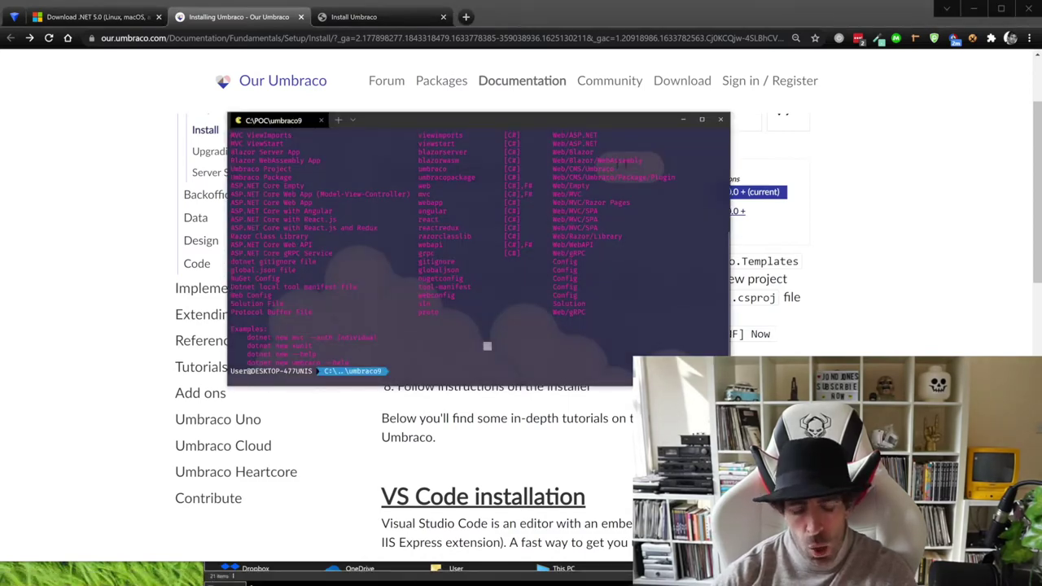
Clear the screen and run 'dotnet new umbraco --name umbraco9' to create the project.
{"action": "type", "text": "clea"}
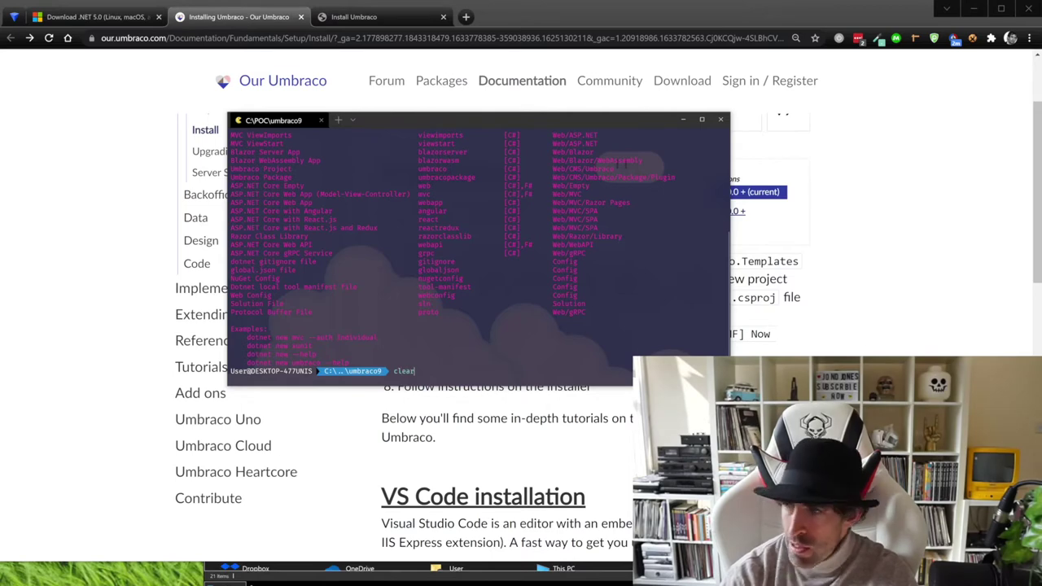
{"action": "type", "text": "r"}
{"action": "key", "text": "Return"}
{"action": "key", "text": "ctrl+v"}
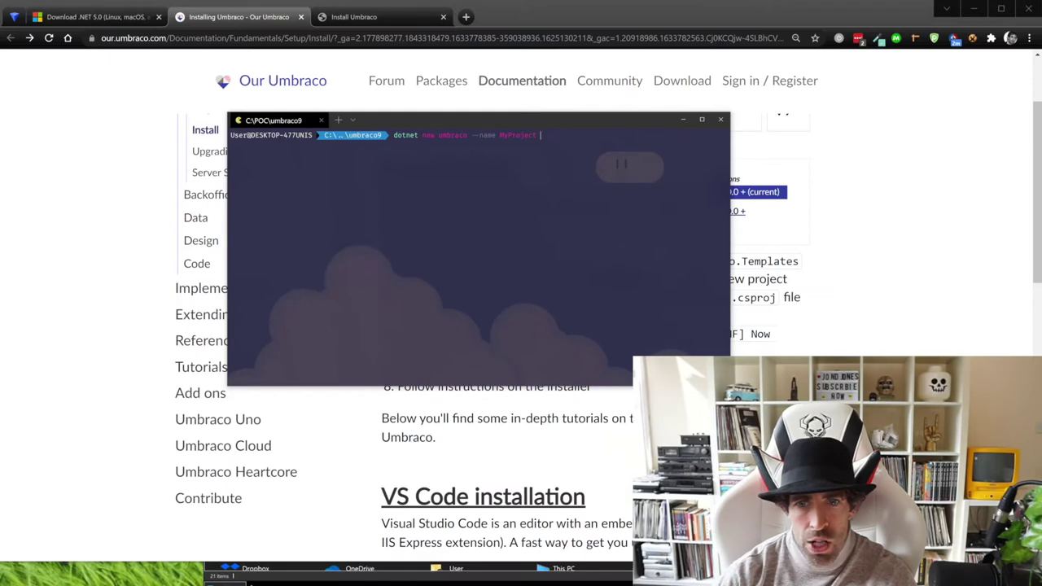
{"action": "key", "text": "BackSpace"}
{"action": "key", "text": "BackSpace"}
{"action": "key", "text": "BackSpace"}
{"action": "key", "text": "BackSpace"}
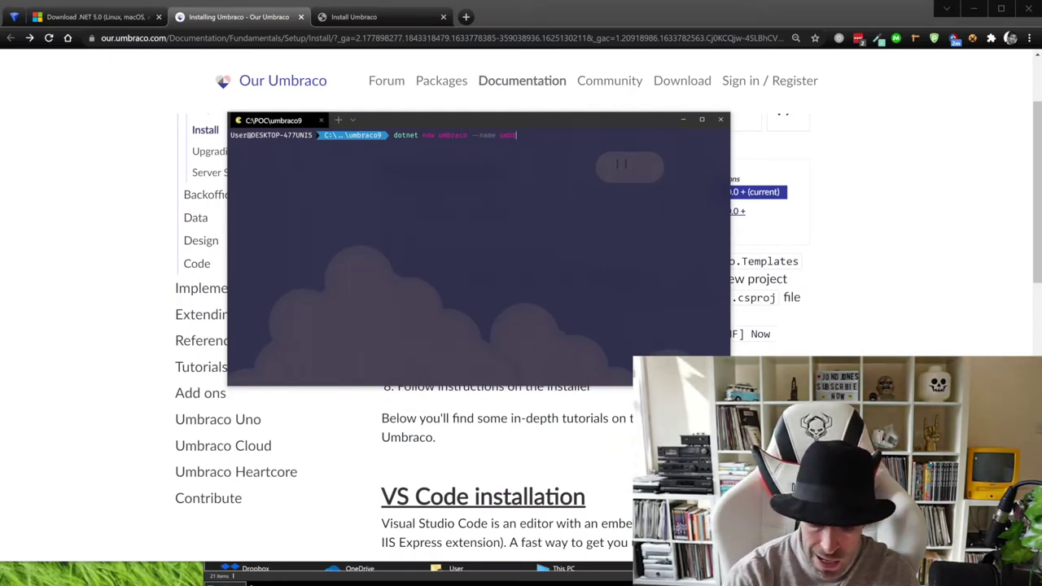
{"action": "key", "text": "Return"}
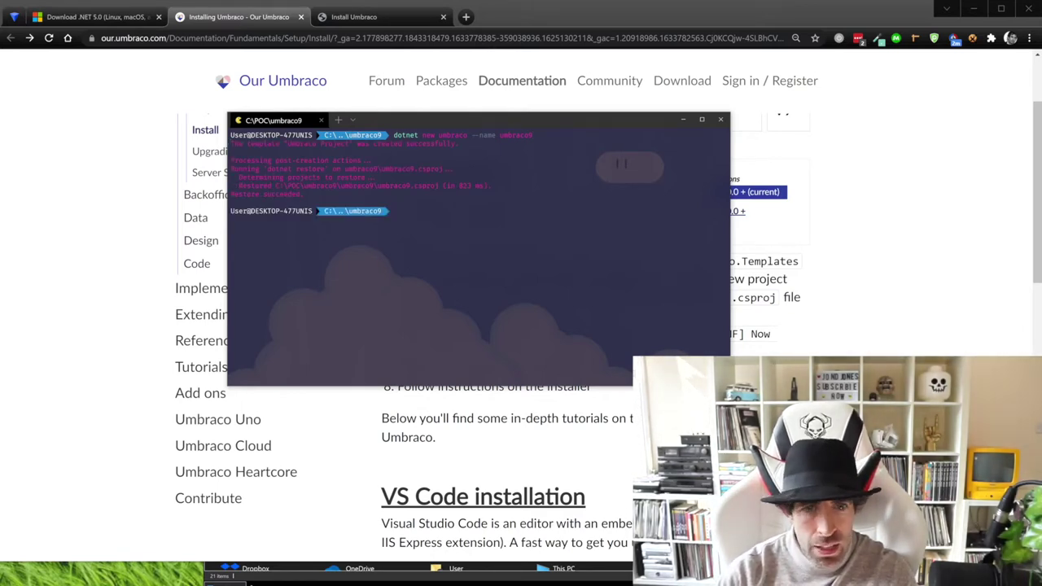
{"action": "key", "text": "alt+Tab"}
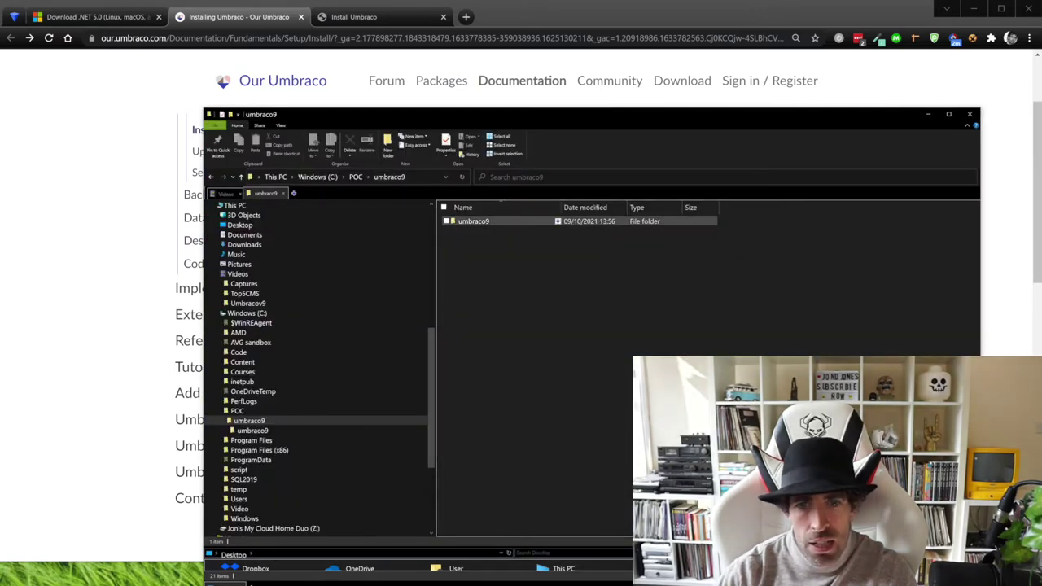
Move the nine project files from the inner umbraco9 folder up into C:\POC\umbraco9.
{"action": "double_click", "coordinate": [473, 221]}
{"action": "left_click_drag", "start_coordinate": [532, 334], "coordinate": [466, 218]}
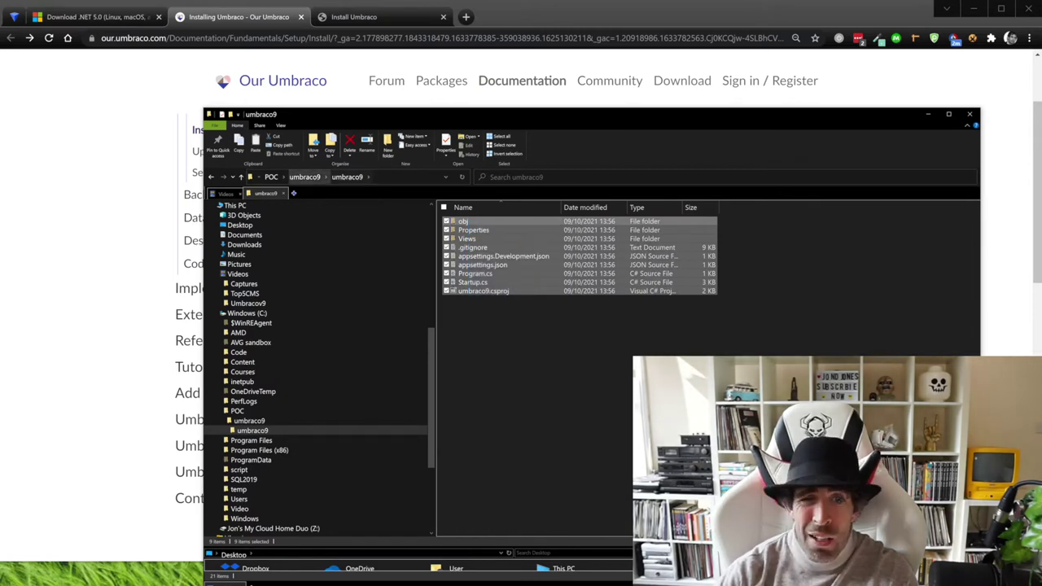
{"action": "left_click", "coordinate": [305, 176]}
{"action": "left_click", "coordinate": [570, 326]}
{"action": "key", "text": "ctrl+v"}
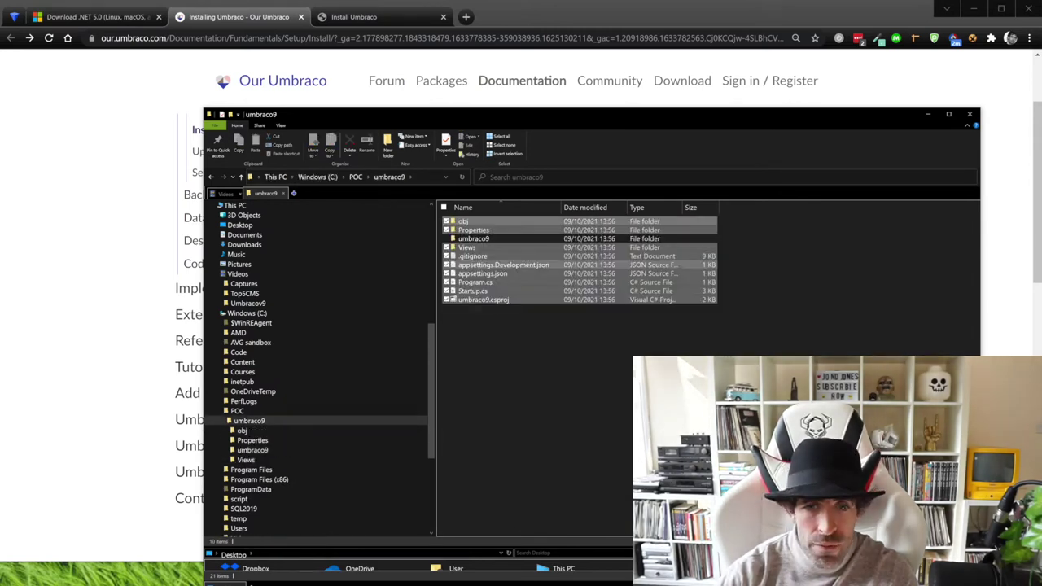
Delete the empty inner umbraco9 folder to the Recycle Bin.
{"action": "left_click", "coordinate": [473, 239]}
{"action": "key", "text": "Delete"}
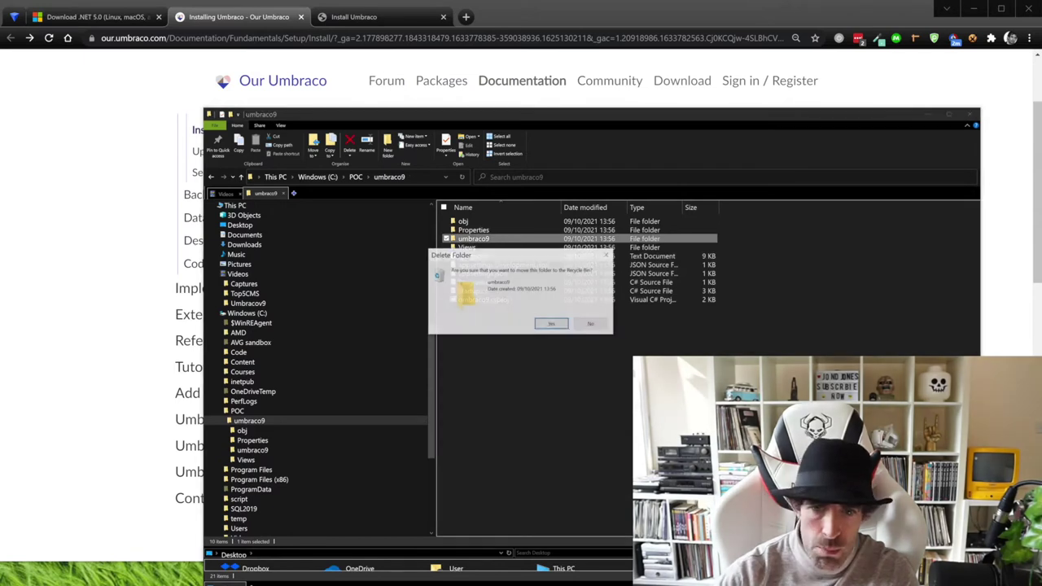
{"action": "key", "text": "Return"}
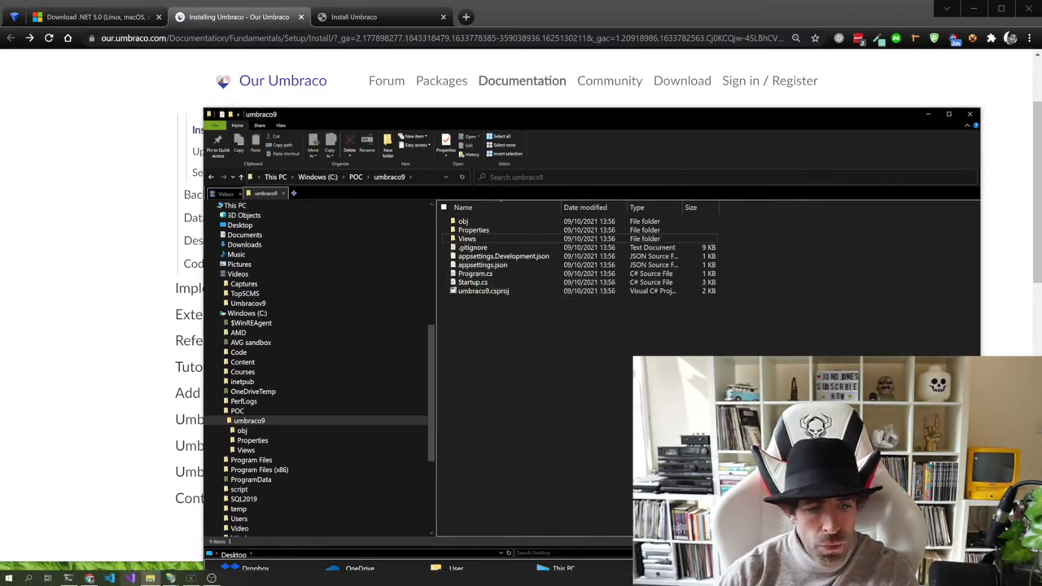
{"action": "left_click", "coordinate": [68, 578]}
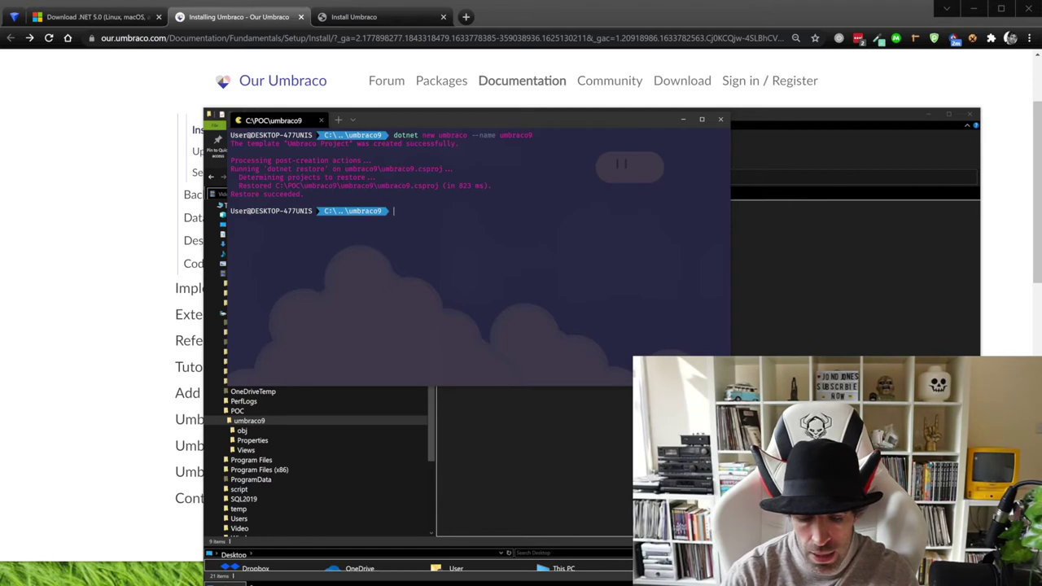
Start the site with 'dotnet run', restart it, and copy its localhost listening URL.
{"action": "type", "text": "net run"}
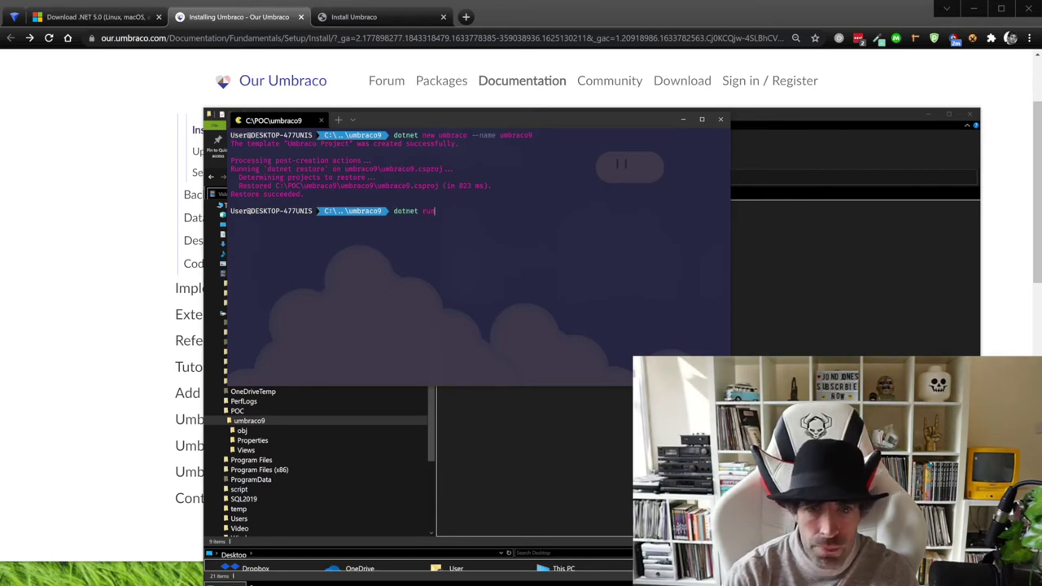
{"action": "key", "text": "Return"}
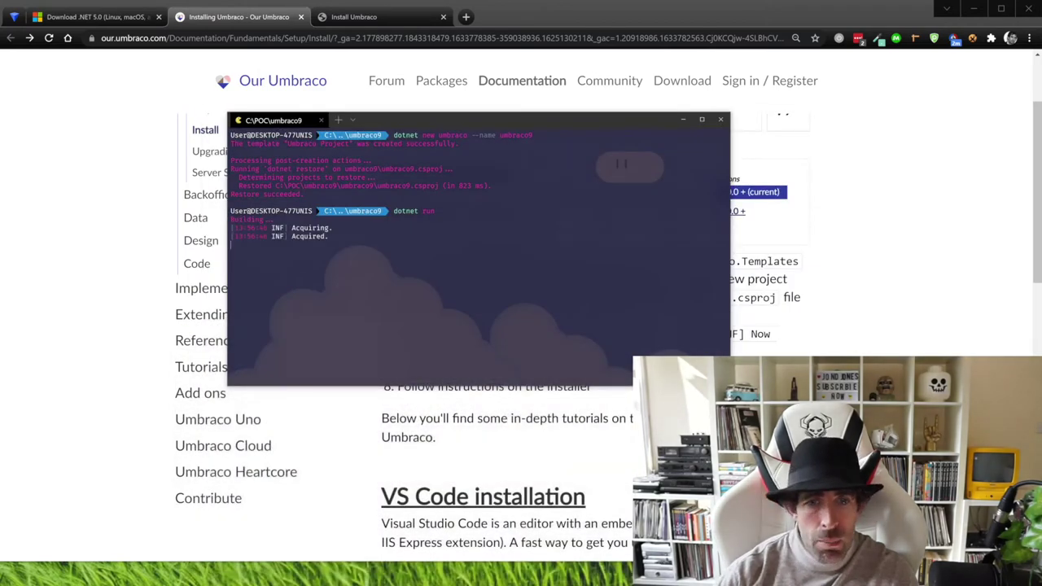
{"action": "left_click_drag", "start_coordinate": [469, 254], "coordinate": [363, 254]}
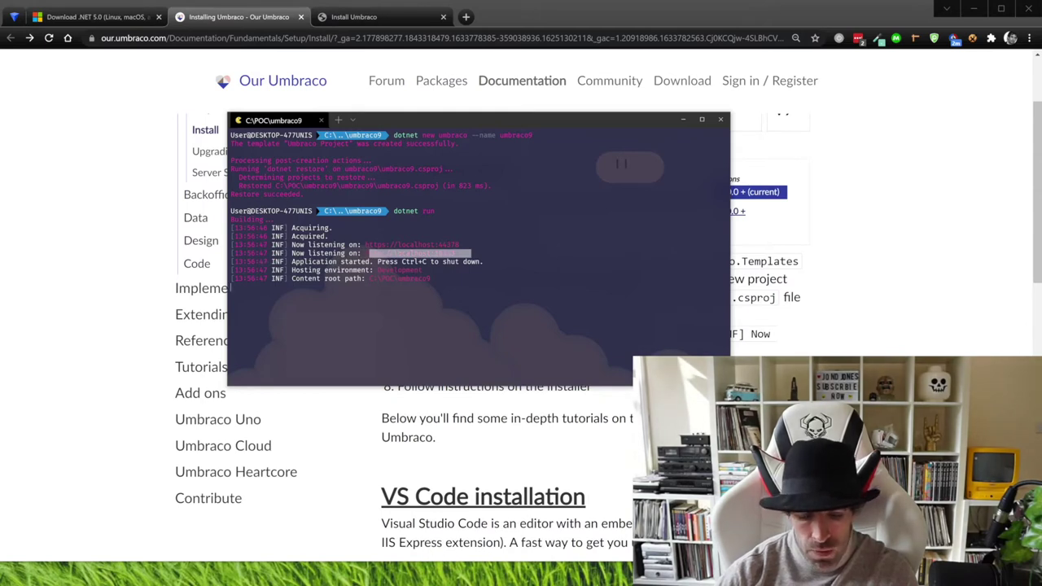
{"action": "key", "text": "ctrl+c"}
{"action": "key", "text": "ctrl+c"}
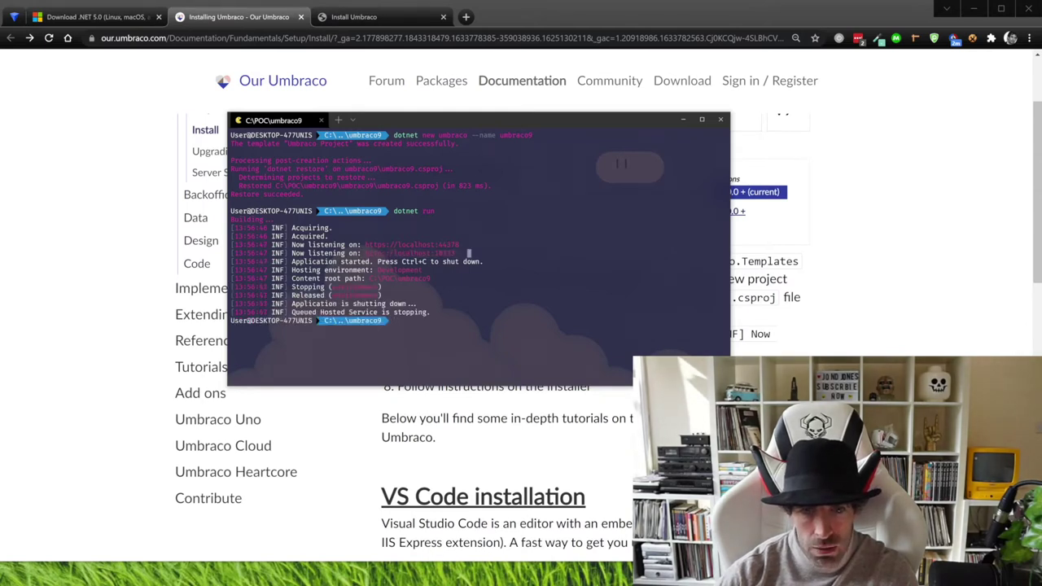
{"action": "key", "text": "Up"}
{"action": "key", "text": "Return"}
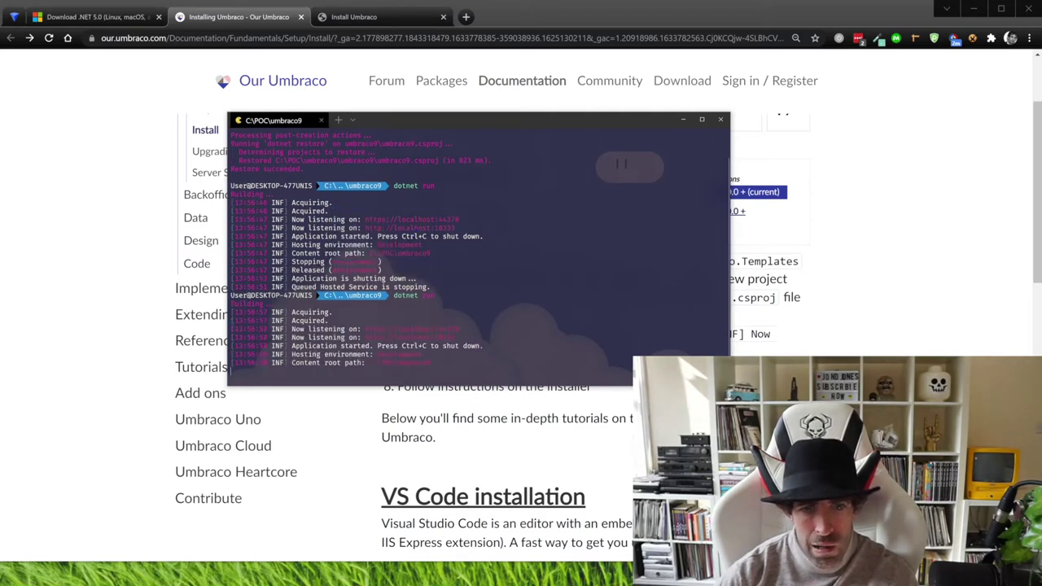
{"action": "left_click_drag", "start_coordinate": [488, 337], "coordinate": [369, 337]}
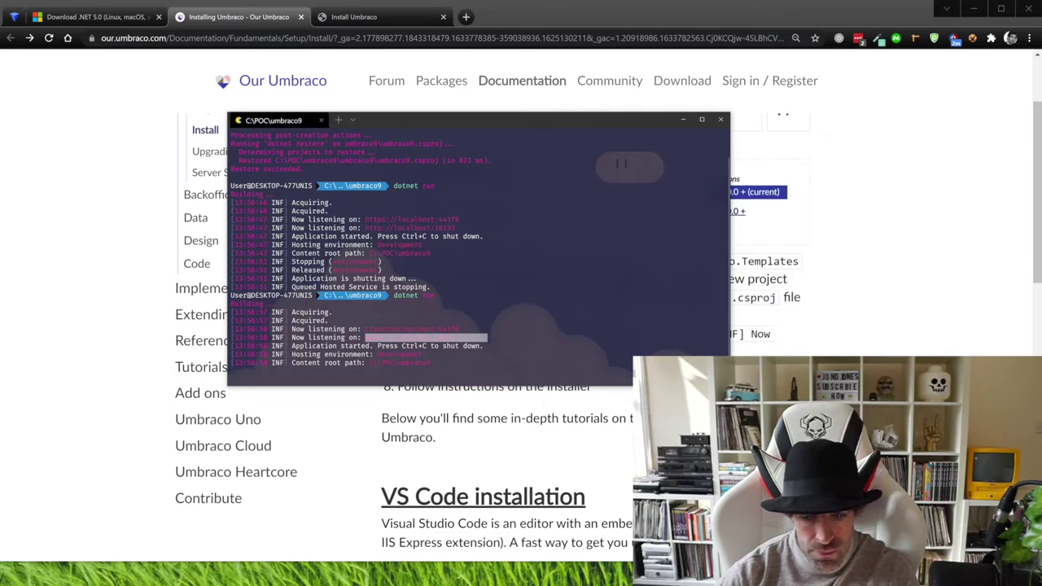
{"action": "key", "text": "ctrl+c"}
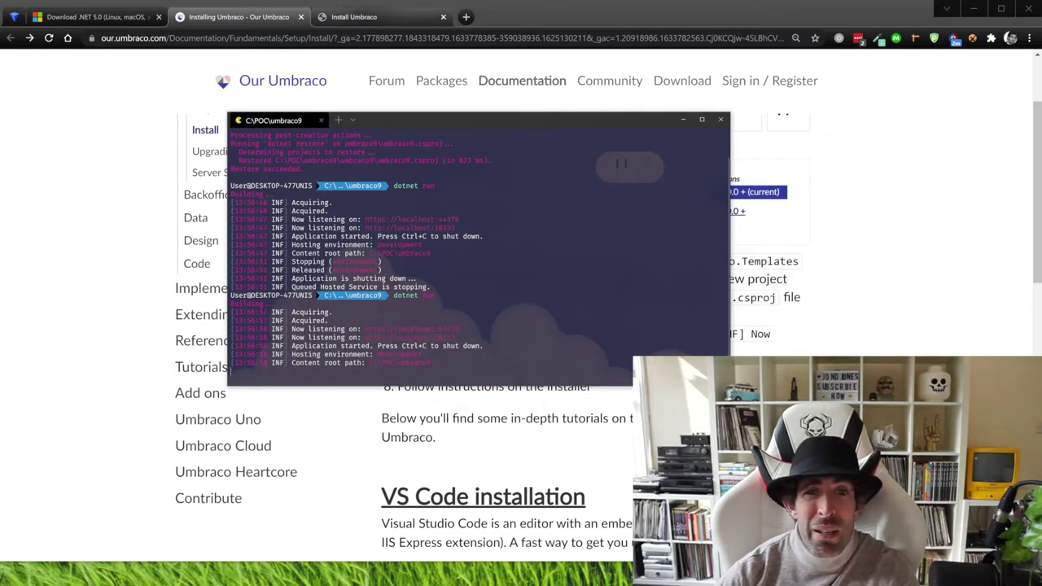
{"action": "left_click", "coordinate": [466, 17]}
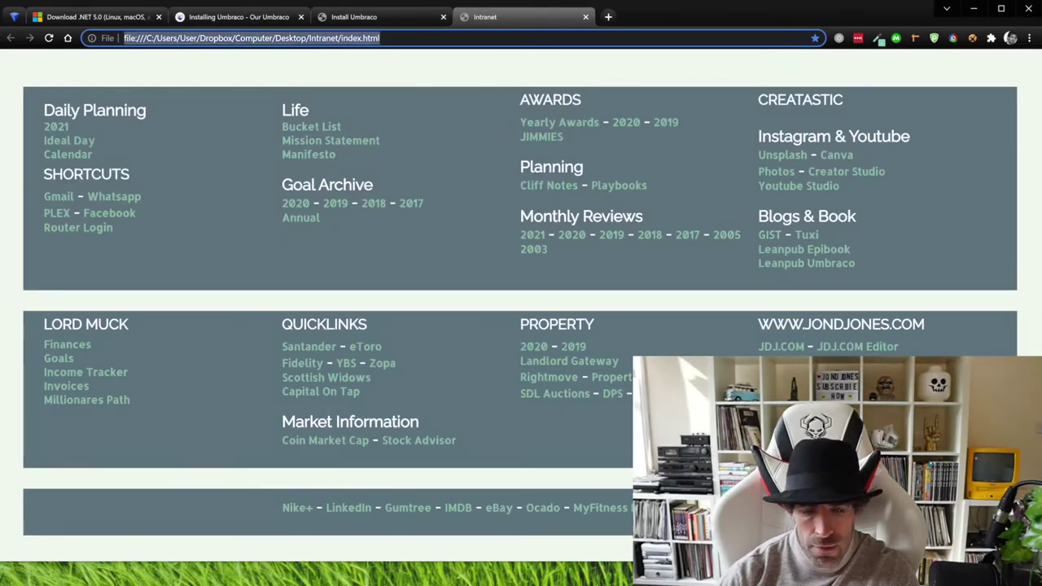
Load the site's localhost address and close the old Install Umbraco tab.
{"action": "key", "text": "ctrl+v"}
{"action": "key", "text": "Return"}
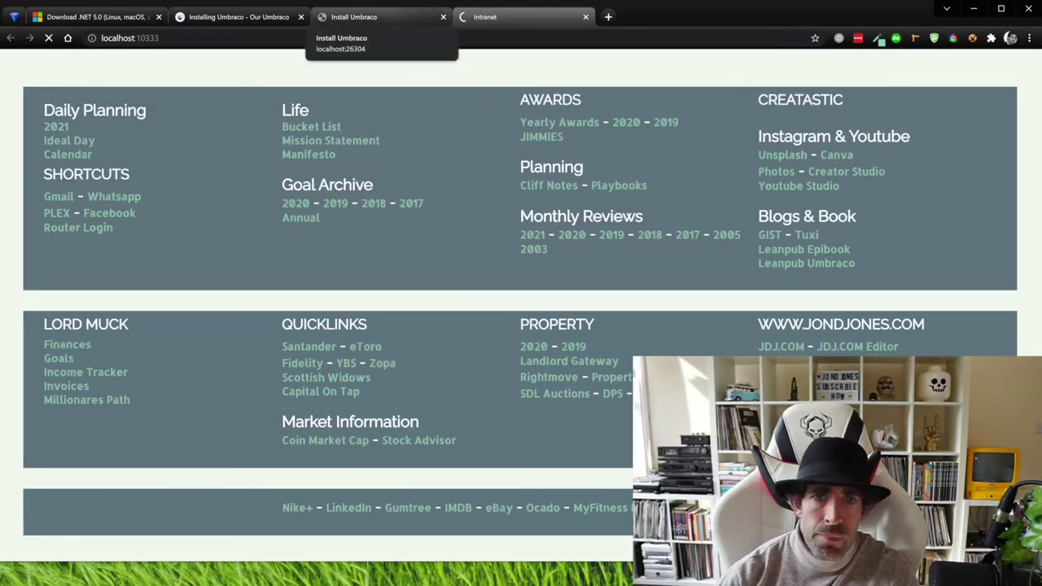
{"action": "left_click", "coordinate": [442, 16]}
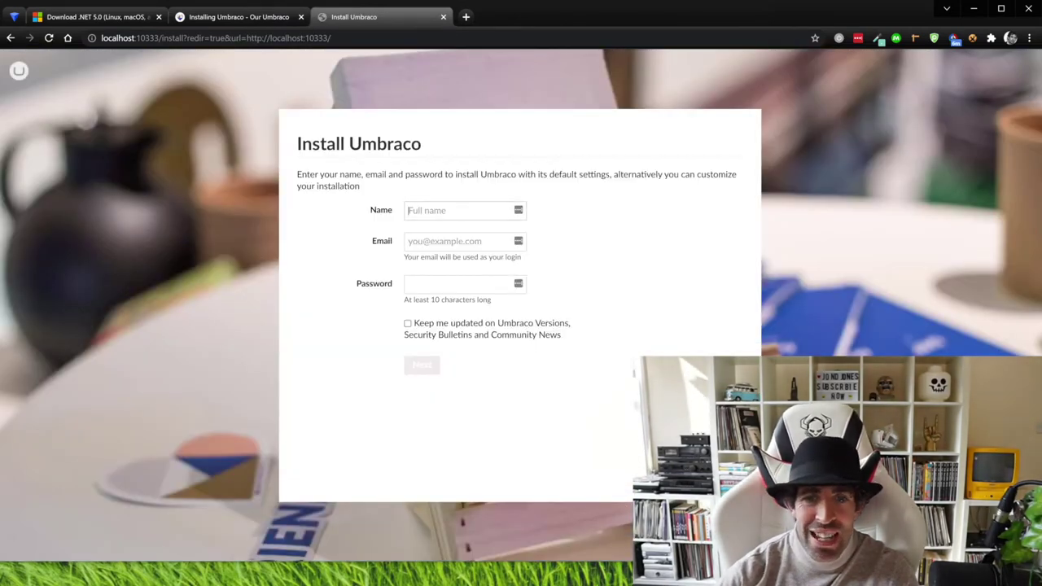
Enter the admin's name, e-mail address and password, and submit them.
{"action": "left_click", "coordinate": [464, 211]}
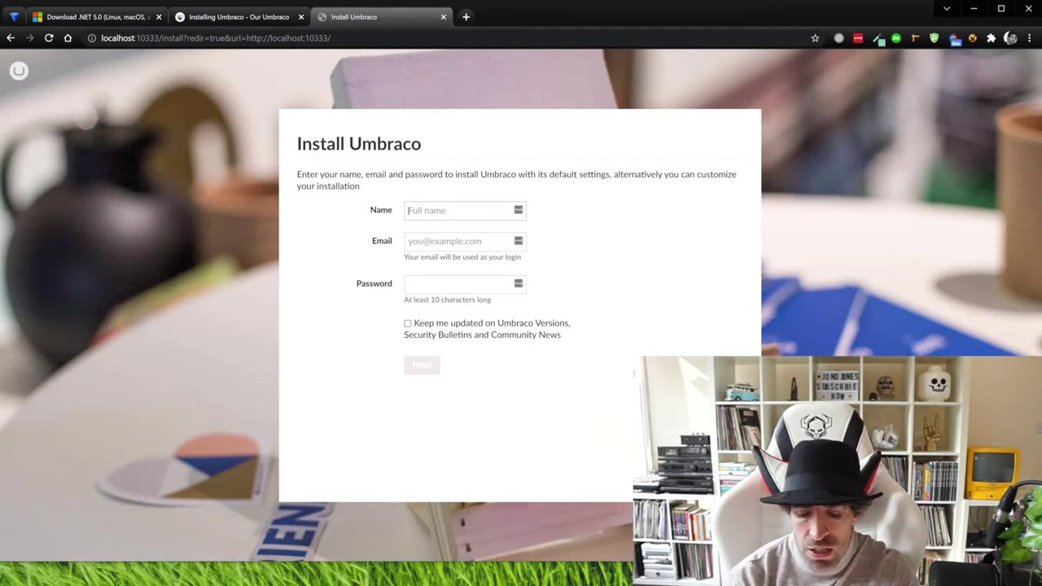
{"action": "key", "text": "Tab"}
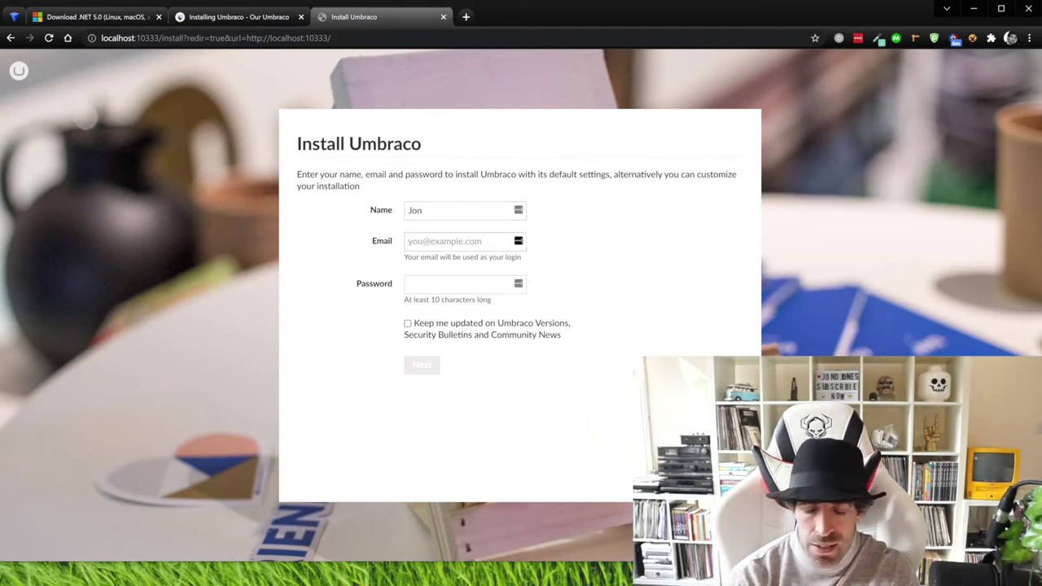
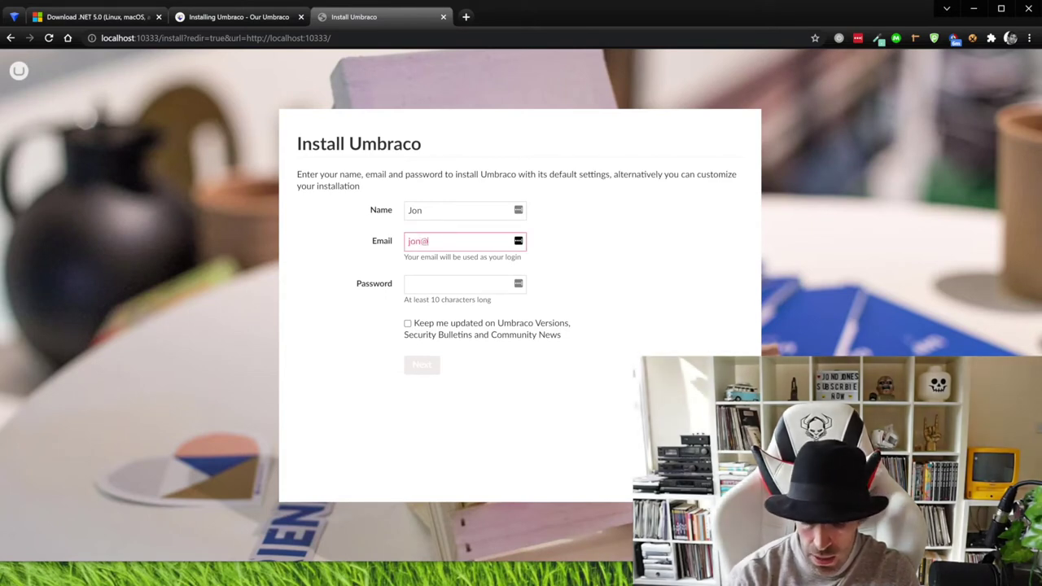
{"action": "key", "text": "Tab"}
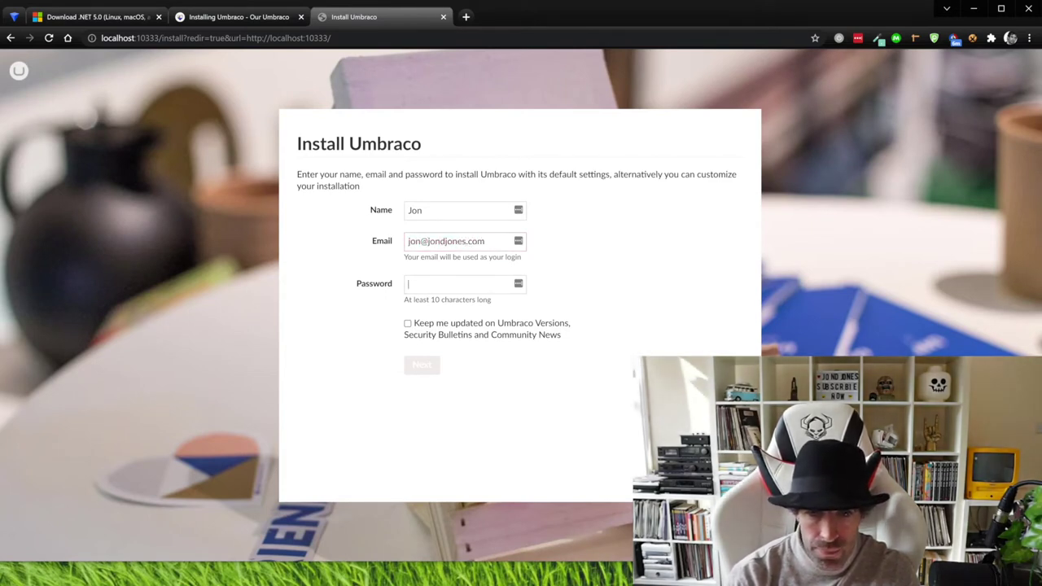
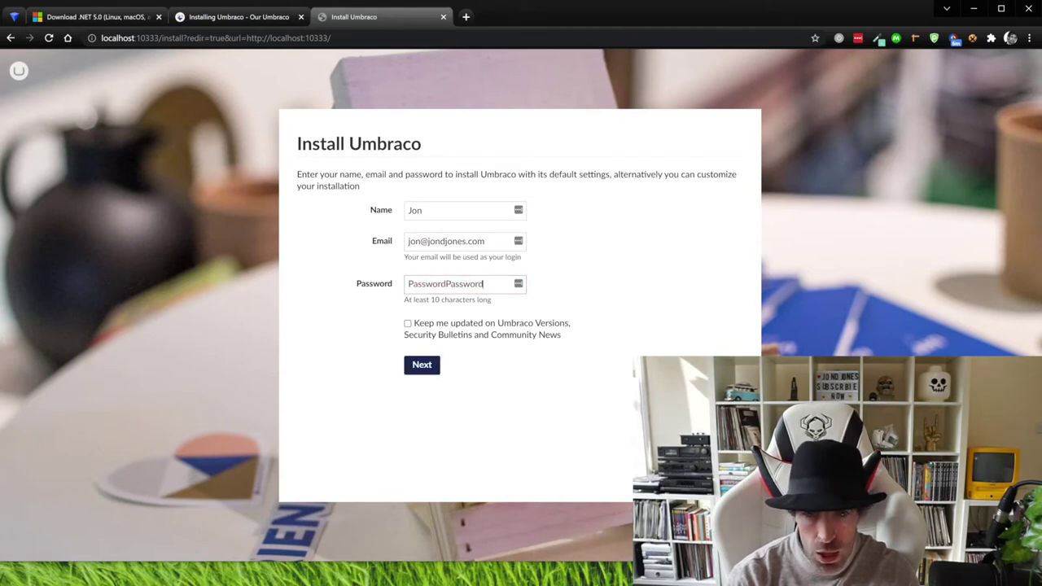
{"action": "key", "text": "Return"}
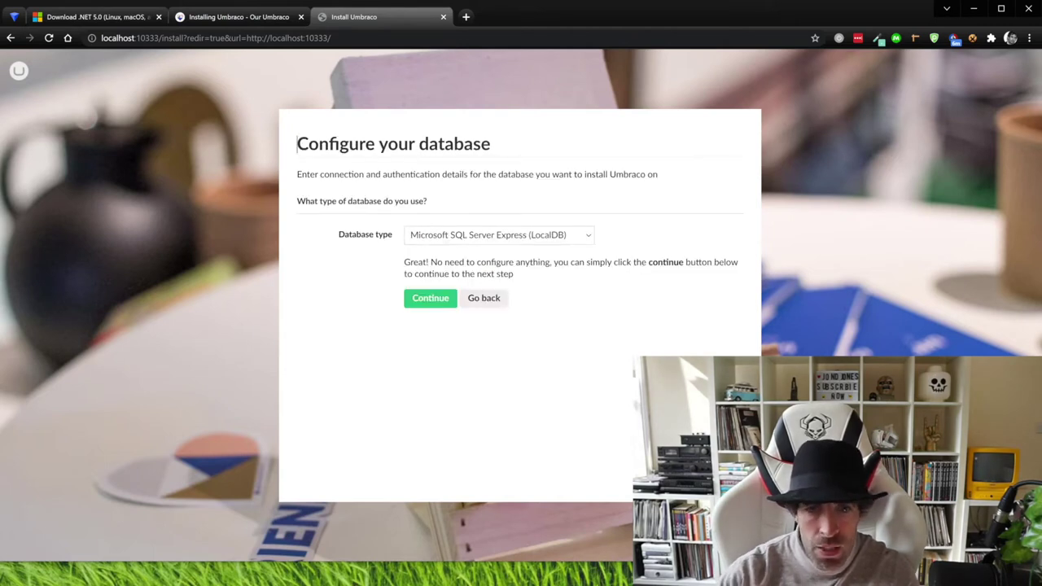
Choose Microsoft SQL Server as the installer's database type.
{"action": "key", "text": "alt+Down"}
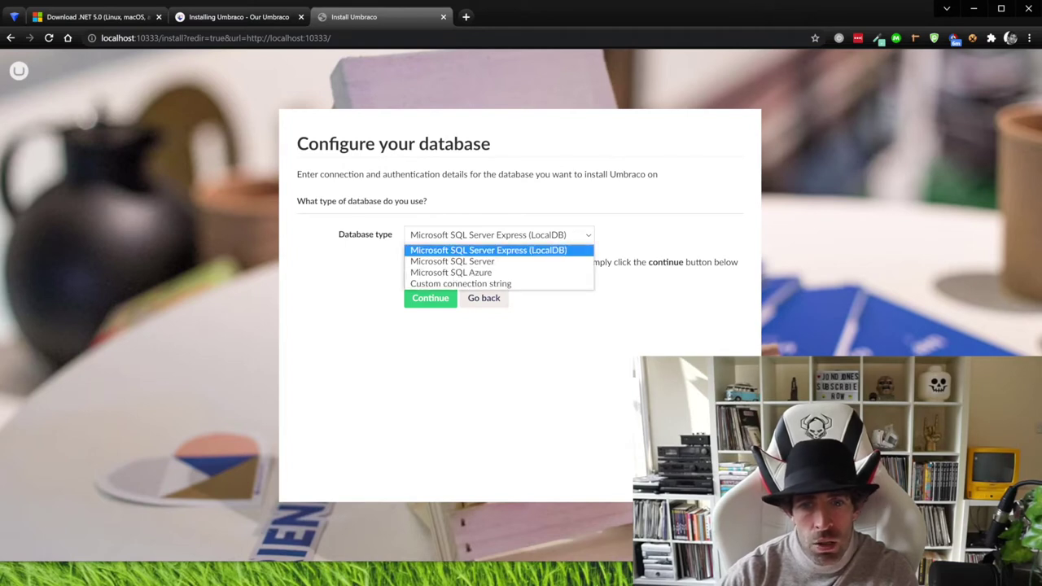
{"action": "key", "text": "Down"}
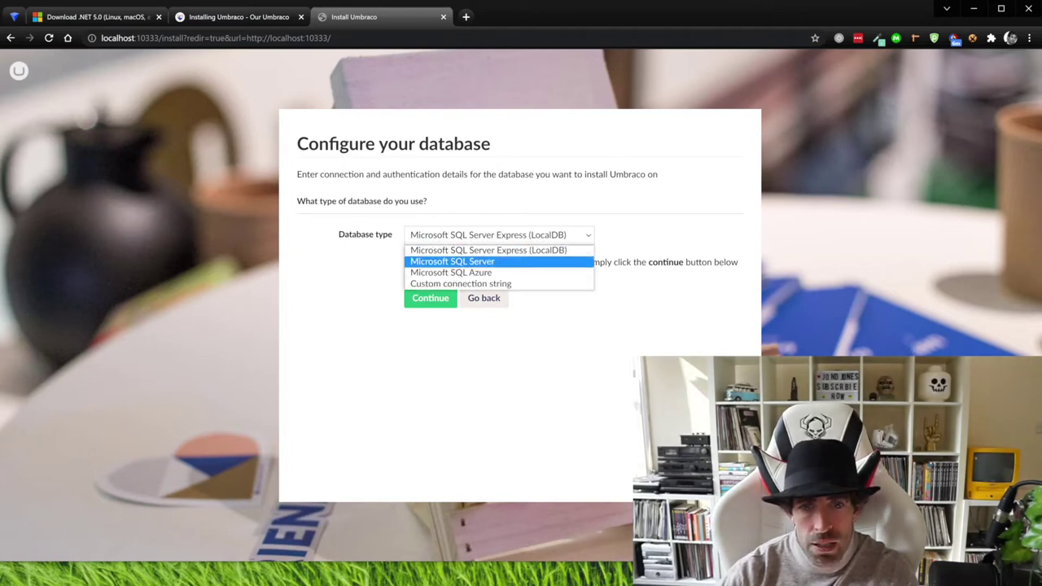
{"action": "key", "text": "Return"}
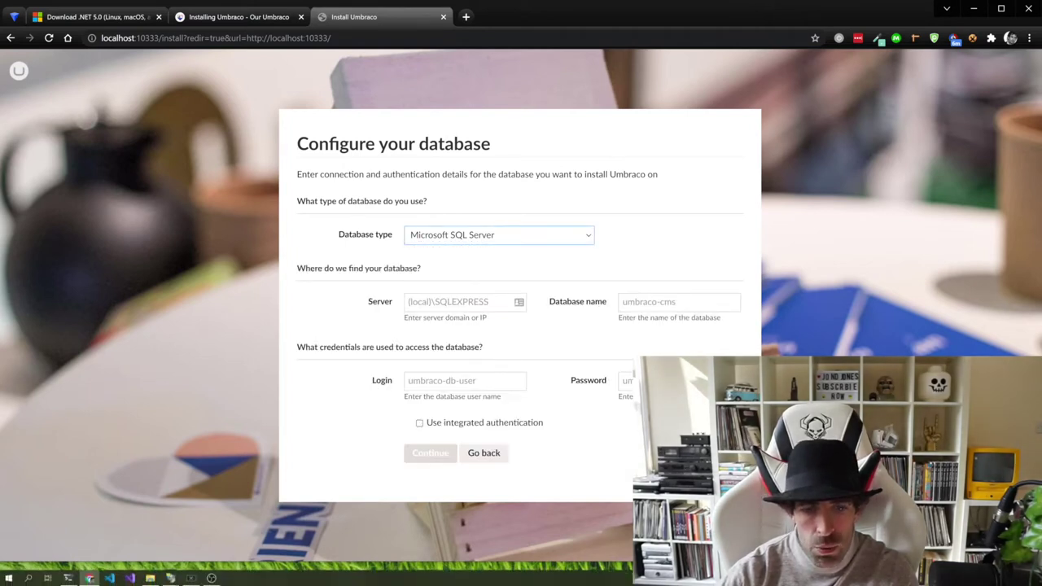
{"action": "mouse_move", "coordinate": [170, 578]}
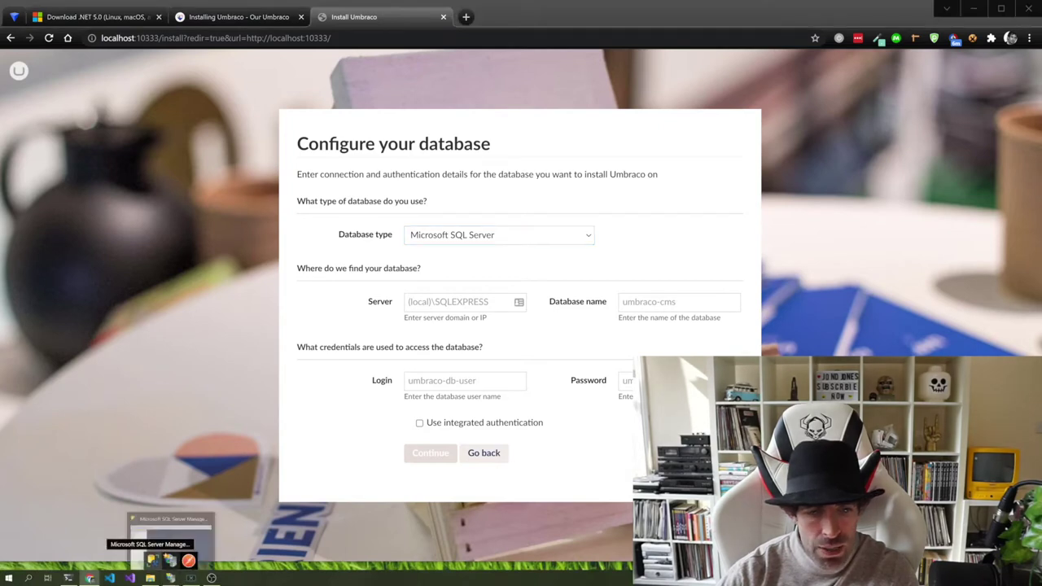
{"action": "left_click", "coordinate": [171, 578]}
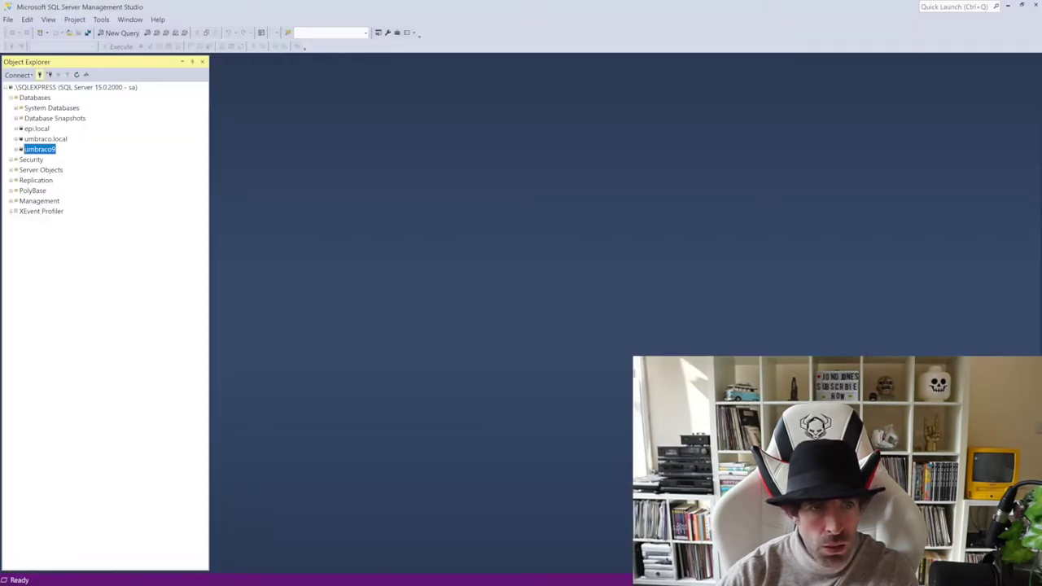
Take the server name from SSMS and paste .\SQLEXPRESS into the installer's Server field.
{"action": "left_click", "coordinate": [49, 74]}
{"action": "left_click", "coordinate": [39, 74]}
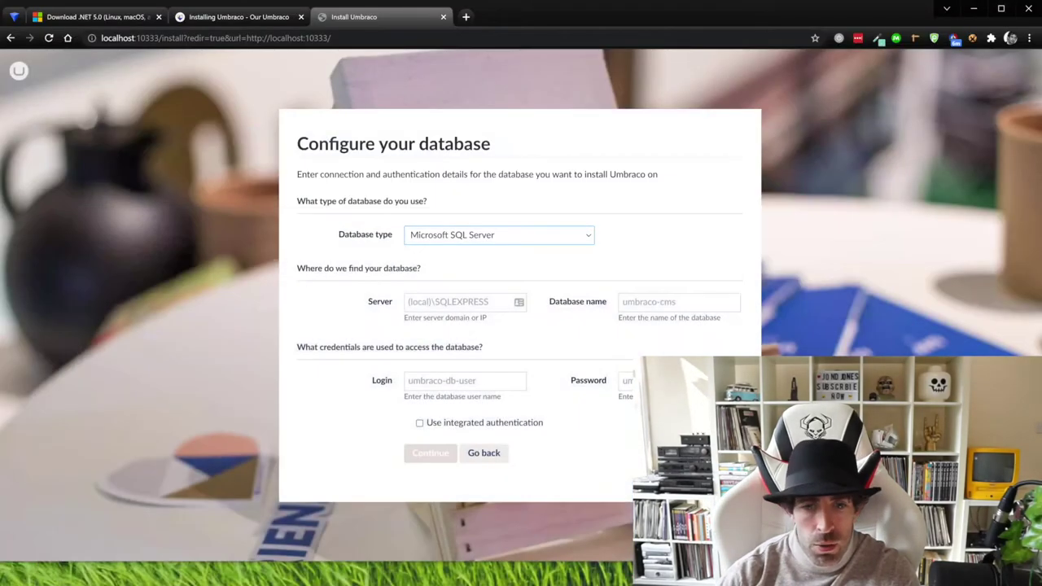
{"action": "key", "text": "Tab"}
{"action": "type", "text": ".\\SQLEXPRESS"}
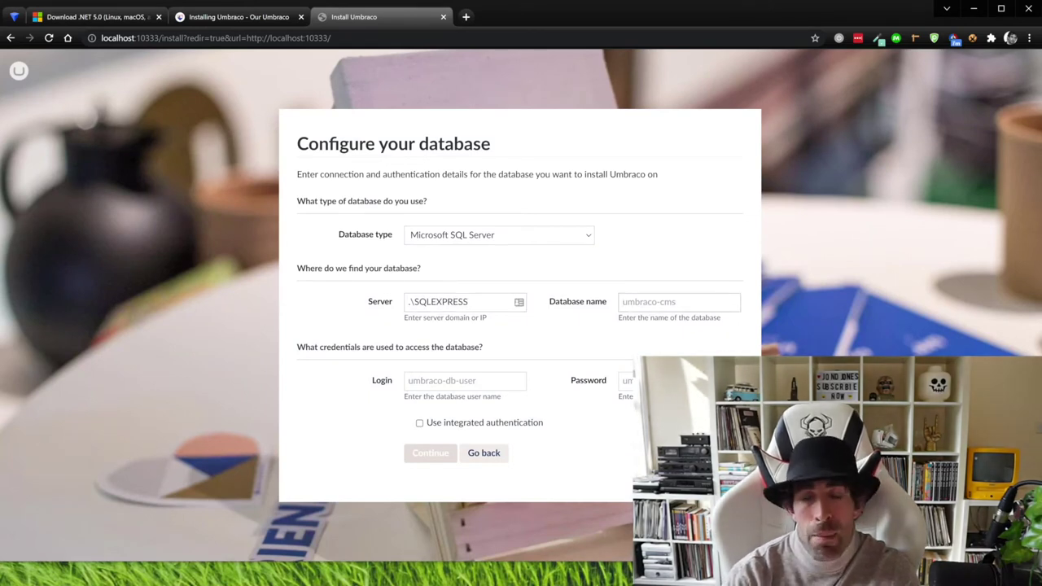
Enter database umbraco9 with the sa login and its password, and run the installation.
{"action": "type", "text": "umbra"}
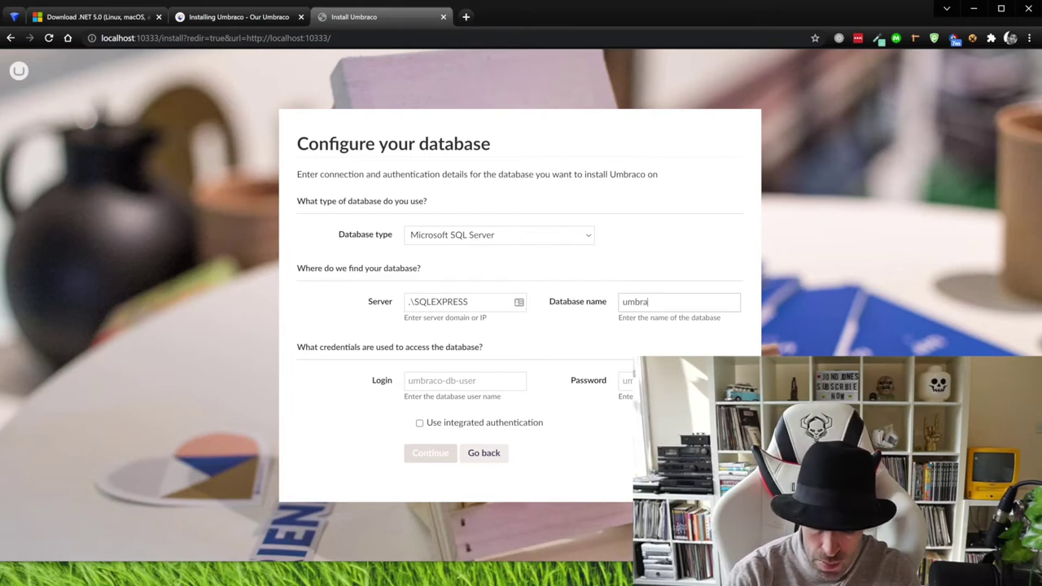
{"action": "type", "text": "co9"}
{"action": "left_click", "coordinate": [464, 380]}
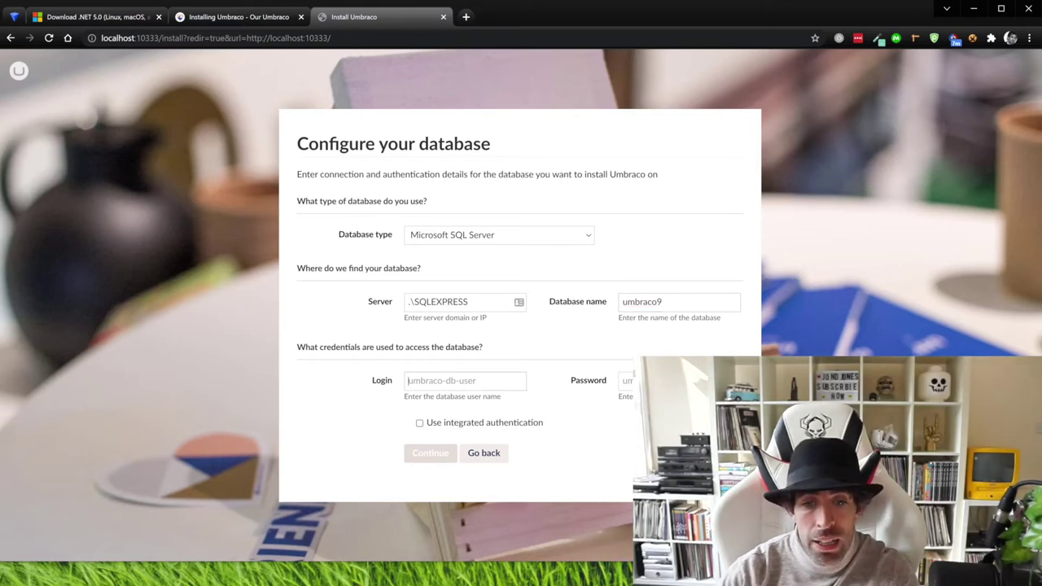
{"action": "type", "text": "sa"}
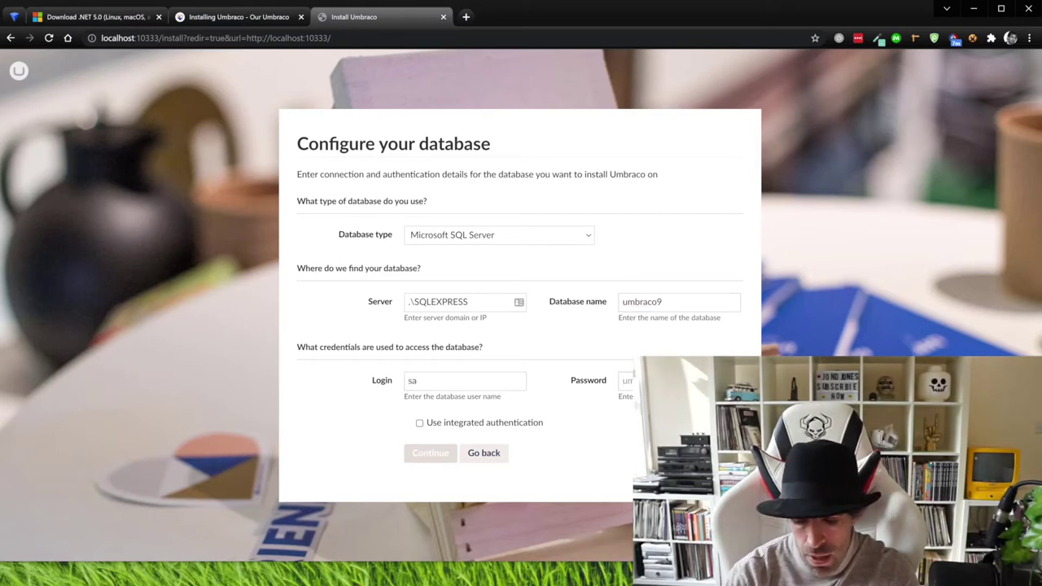
{"action": "key", "text": "Tab"}
{"action": "type", "text": "••"}
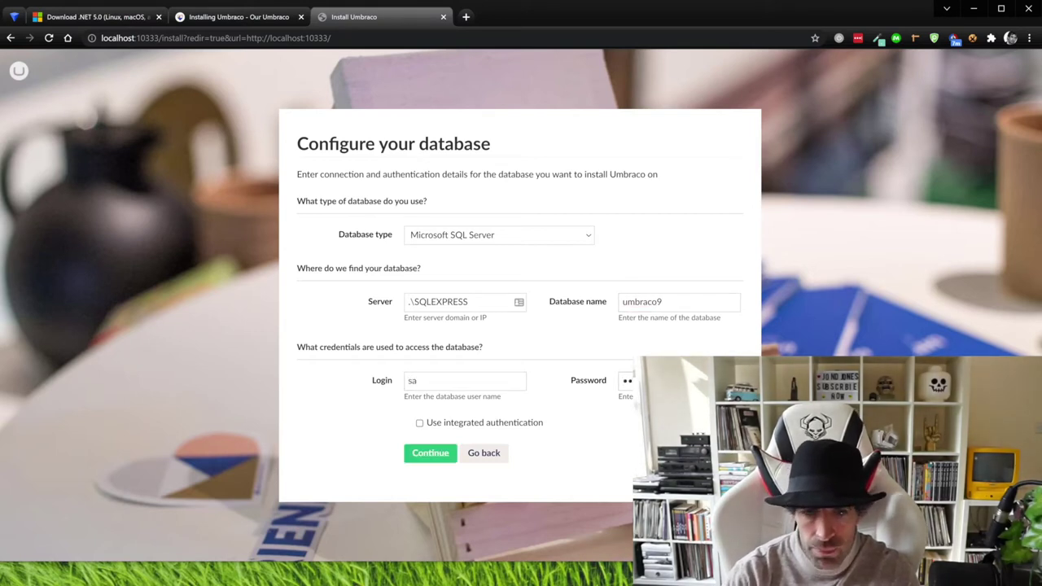
{"action": "key", "text": "Return"}
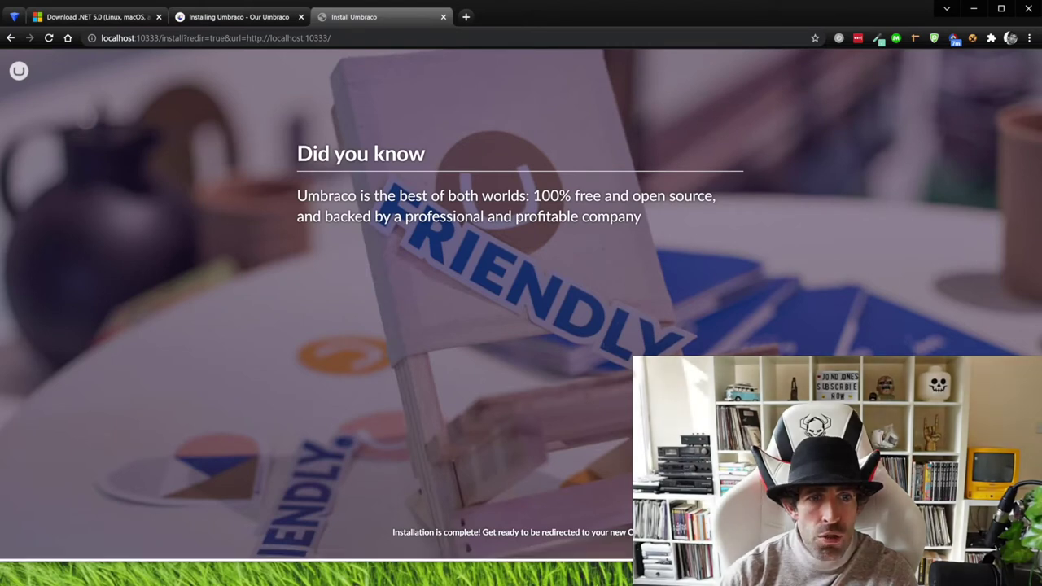
{"action": "left_click", "coordinate": [161, 38]}
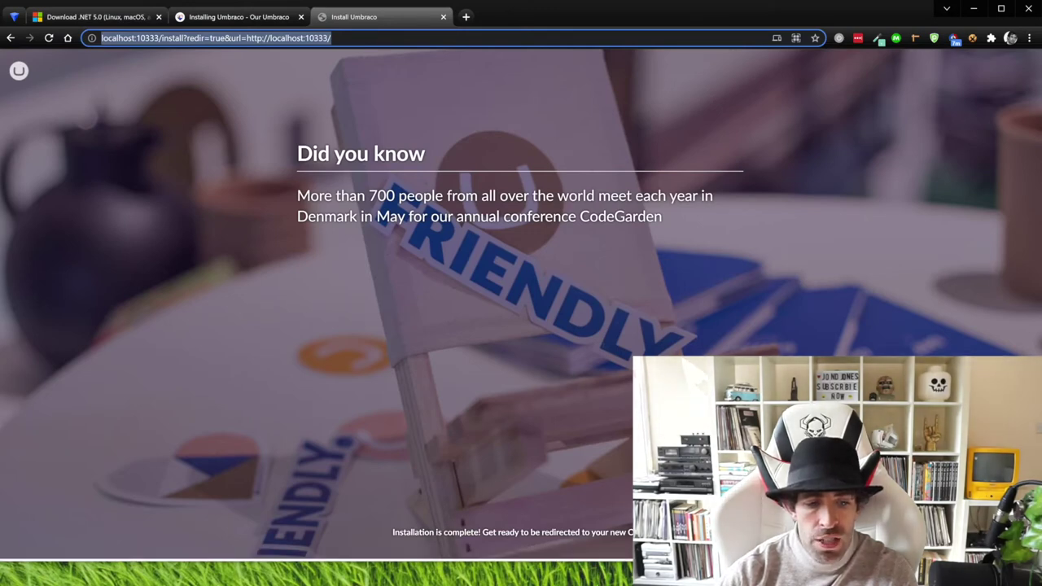
{"action": "mouse_move", "coordinate": [163, 582]}
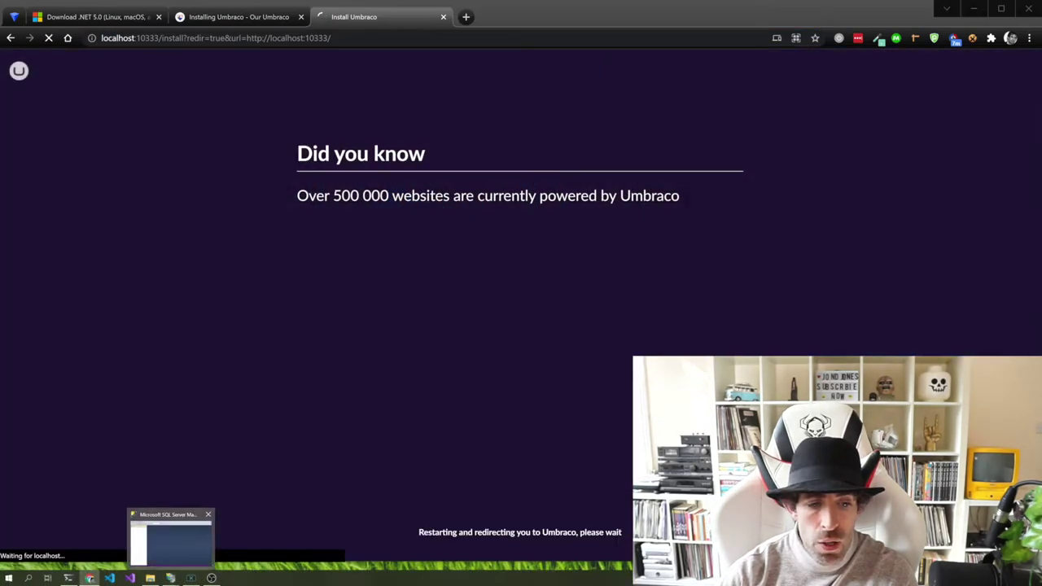
{"action": "left_click", "coordinate": [170, 578]}
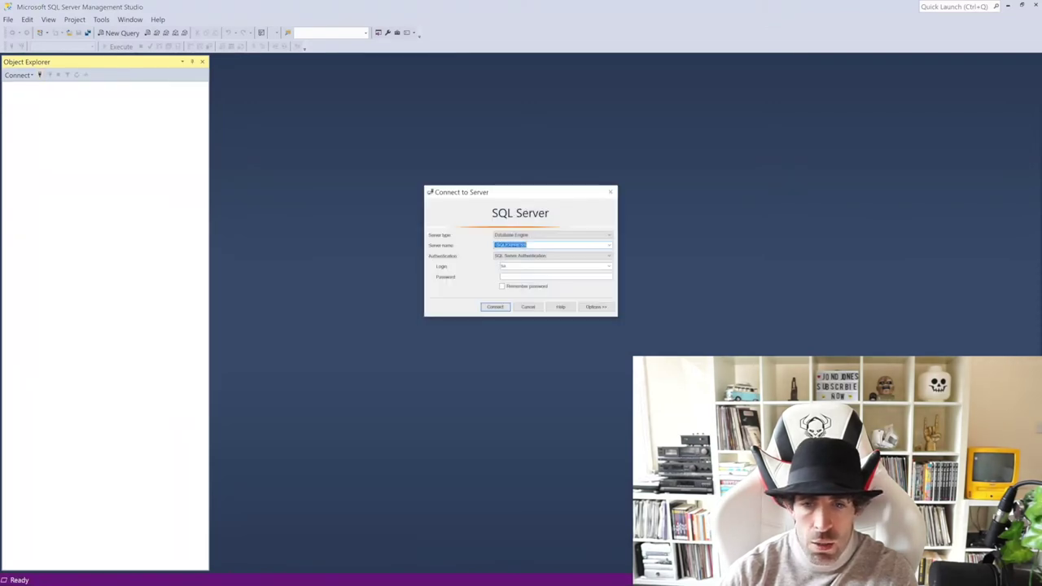
Check the server name and SQL Server Authentication in SSMS, then cancel the connect dialog.
{"action": "left_click", "coordinate": [527, 246]}
{"action": "left_click", "coordinate": [552, 255]}
{"action": "left_click", "coordinate": [537, 266]}
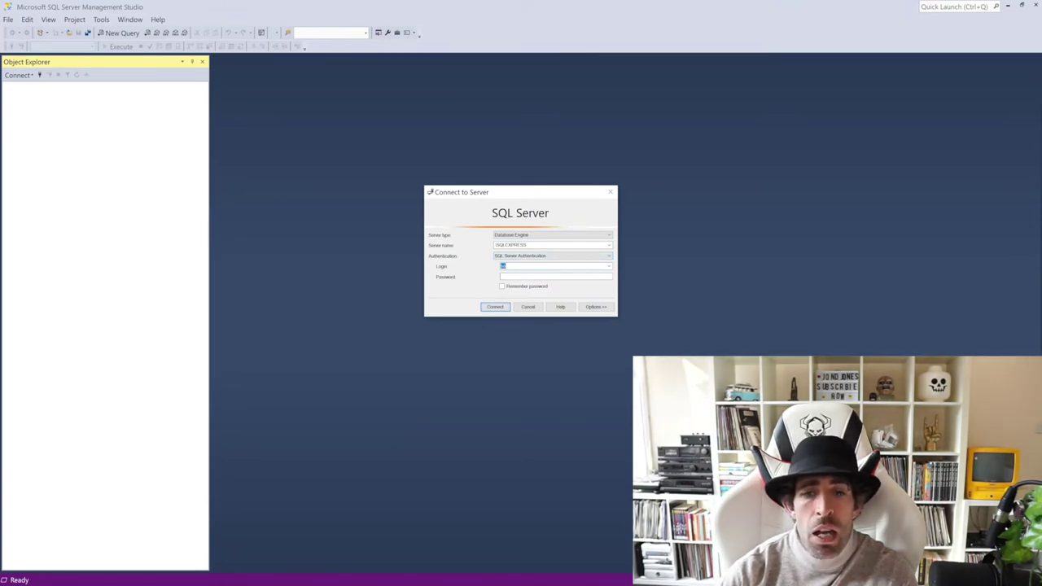
{"action": "key", "text": "Escape"}
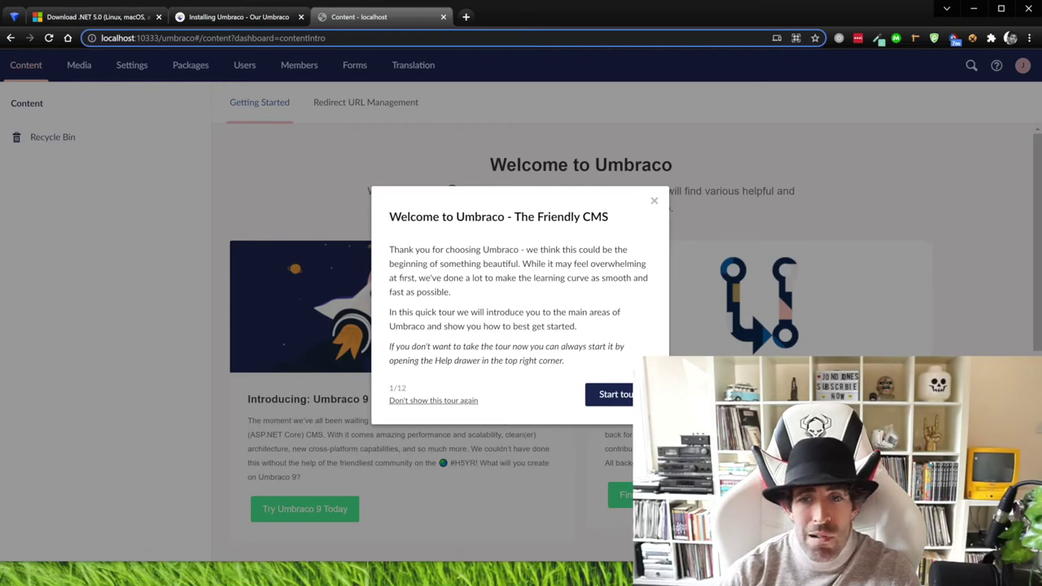
Dismiss the welcome tour and load localhost:10333 in a new tab, showing no published content.
{"action": "key", "text": "Escape"}
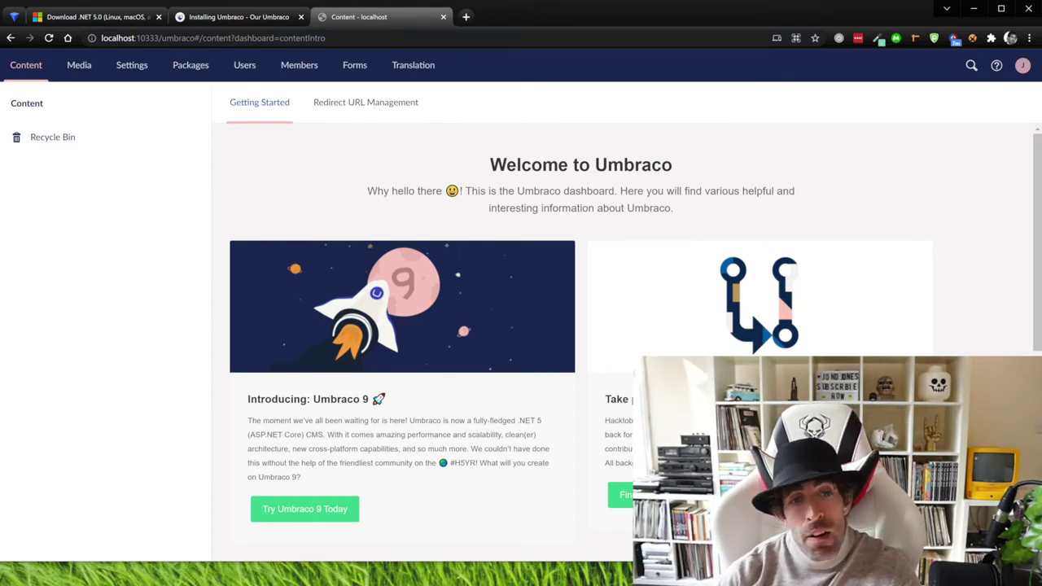
{"action": "left_click_drag", "start_coordinate": [101, 37], "coordinate": [158, 37]}
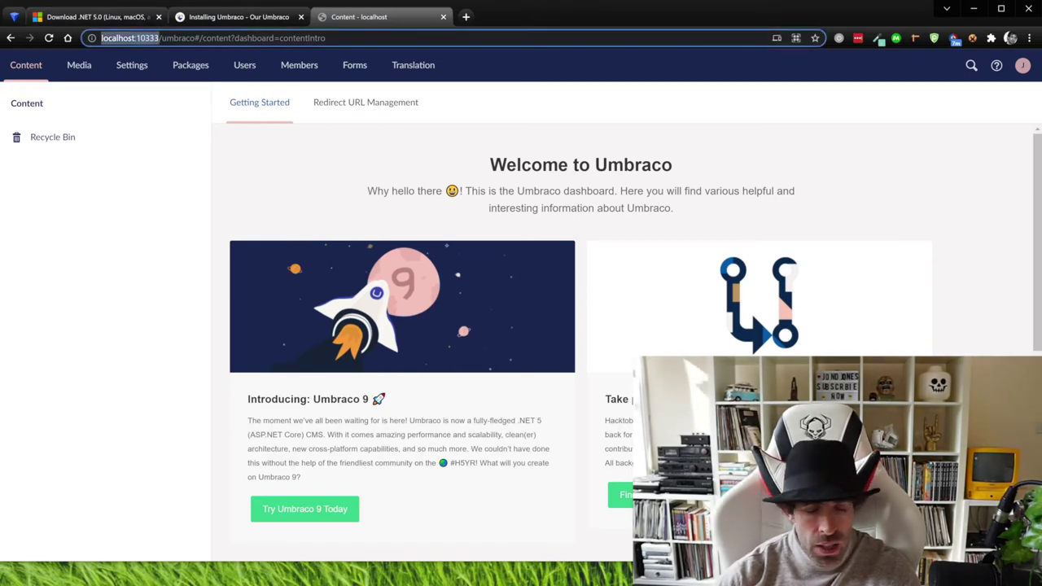
{"action": "key", "text": "ctrl+c"}
{"action": "key", "text": "ctrl+t"}
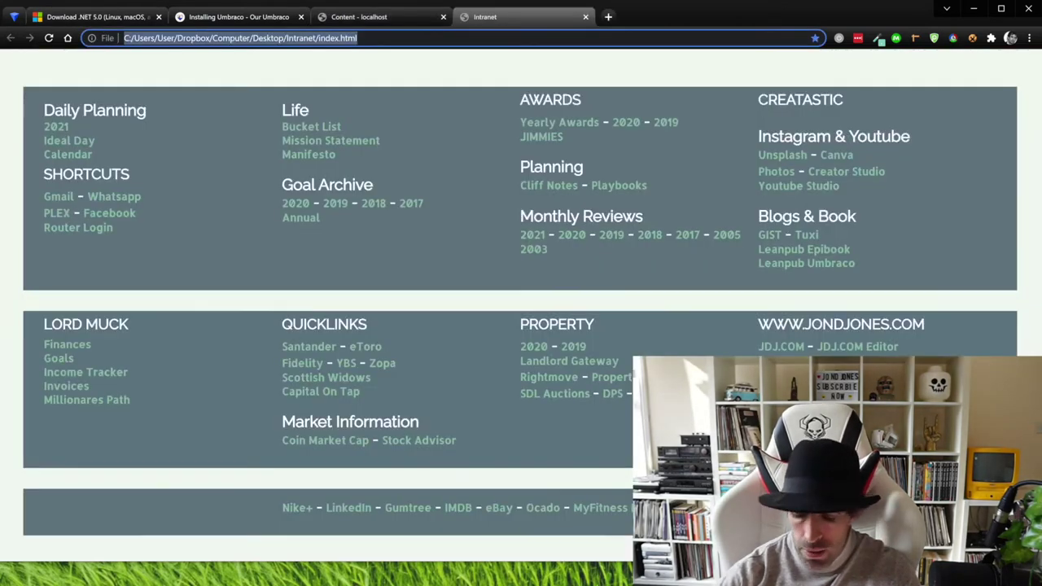
{"action": "key", "text": "ctrl+v"}
{"action": "key", "text": "Return"}
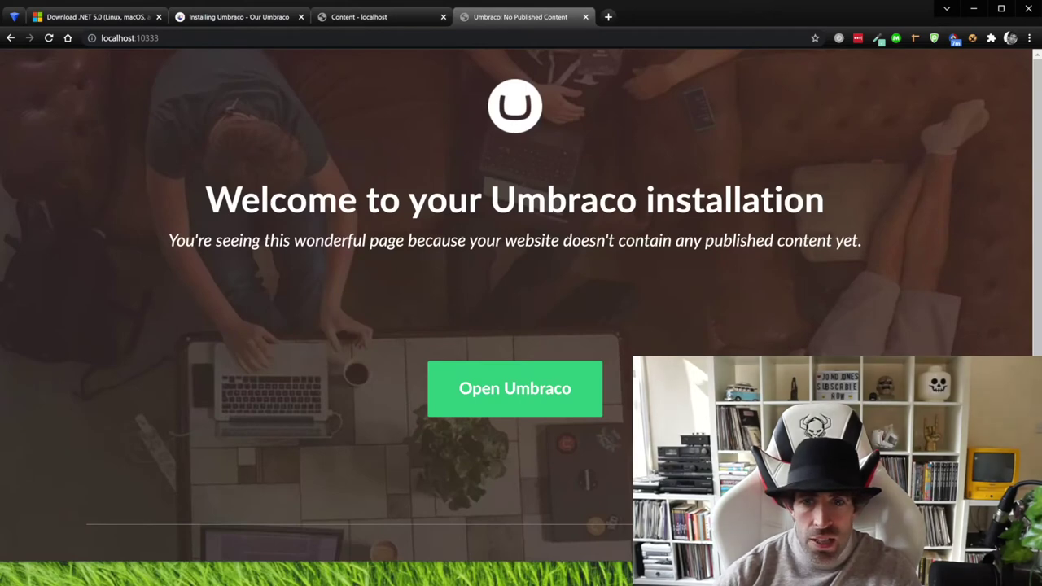
{"action": "scroll", "coordinate": [521, 306], "scroll_direction": "down", "scroll_amount": 3}
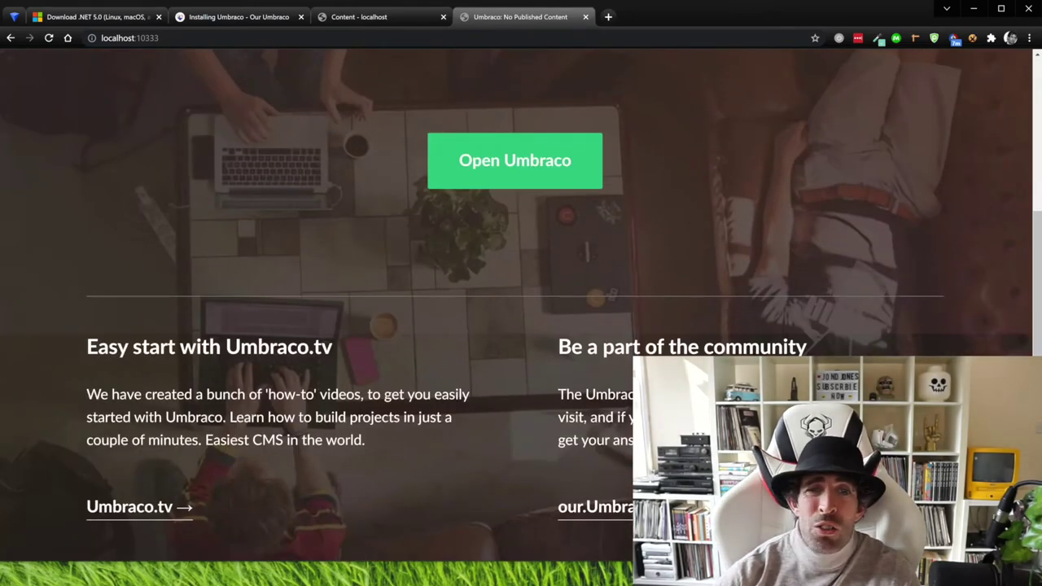
Close the Installing Umbraco guide tab.
{"action": "key", "text": "ctrl+shift+Tab"}
{"action": "key", "text": "ctrl+shift+Tab"}
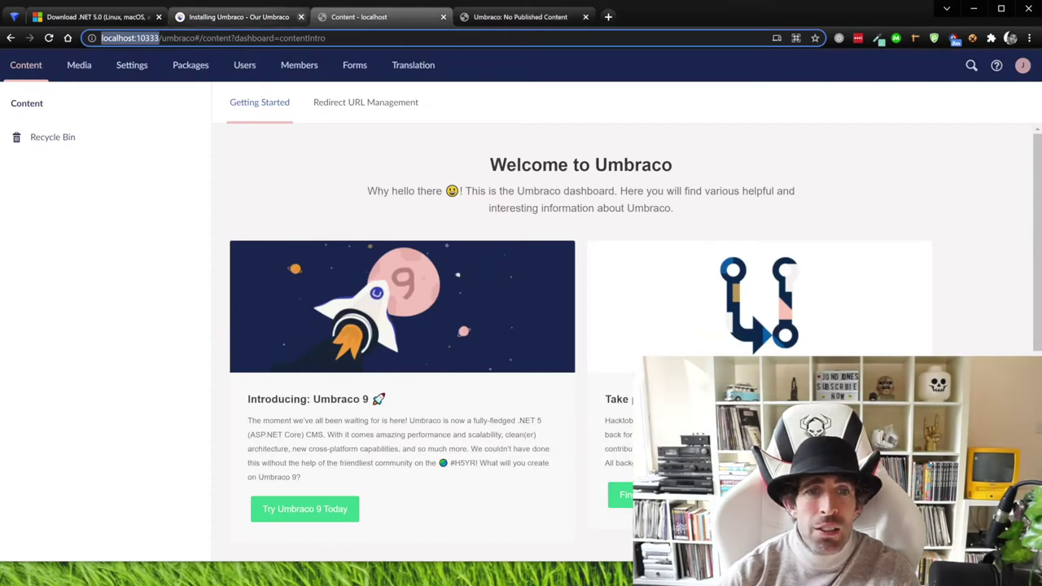
{"action": "key", "text": "ctrl+w"}
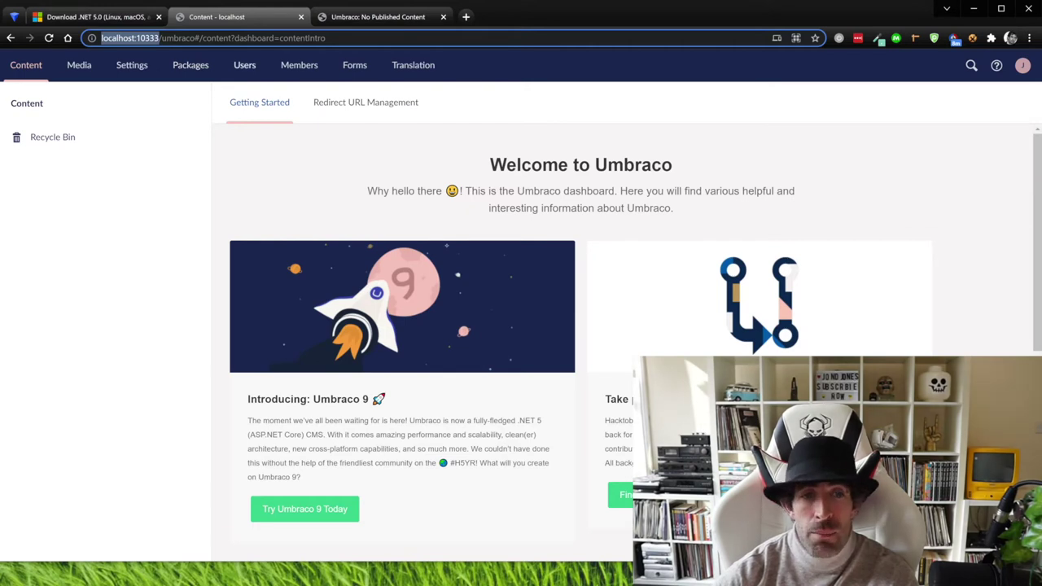
{"action": "left_click", "coordinate": [190, 65]}
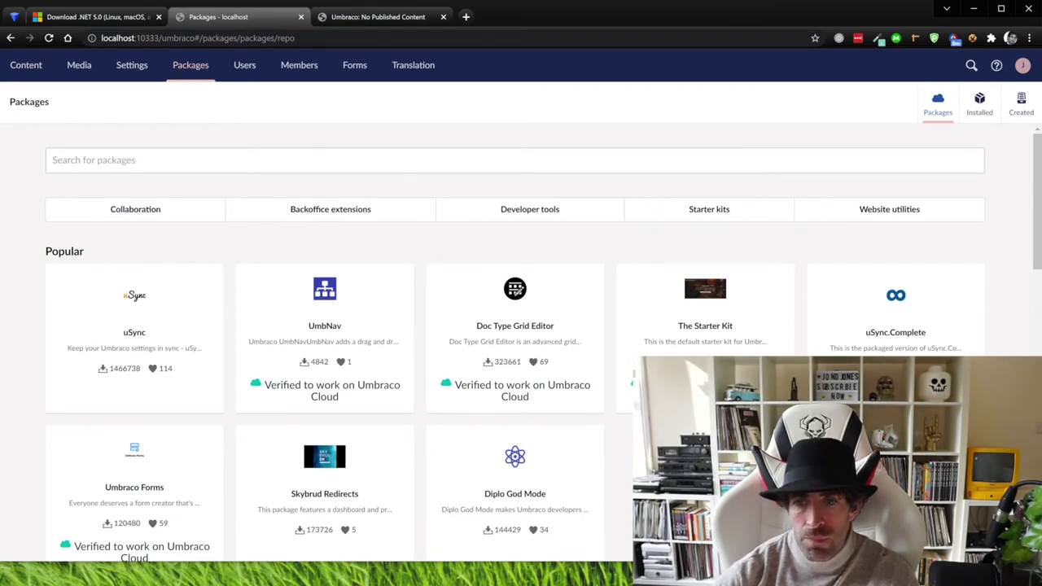
Filter to Starter kits and select The Starter Kit's 'dotnet add package Umbraco.TheStarterKit' command.
{"action": "left_click", "coordinate": [709, 209]}
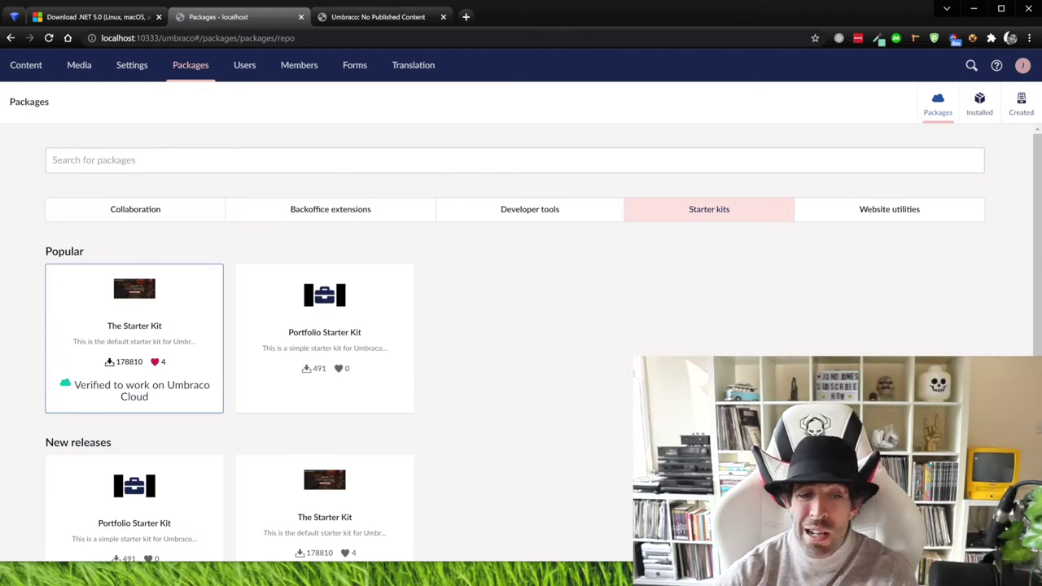
{"action": "left_click", "coordinate": [135, 338]}
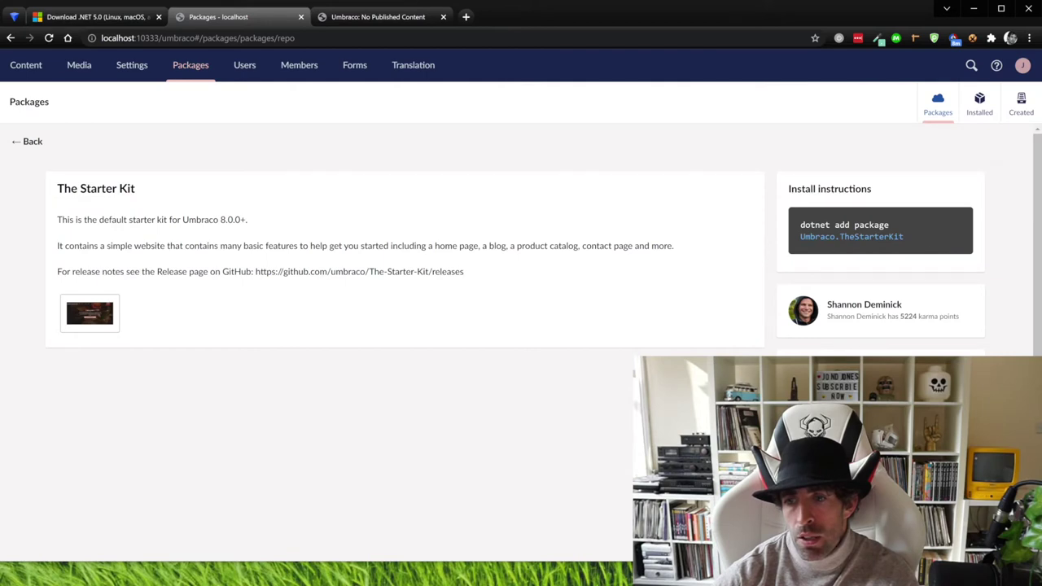
{"action": "left_click_drag", "start_coordinate": [800, 225], "coordinate": [904, 237]}
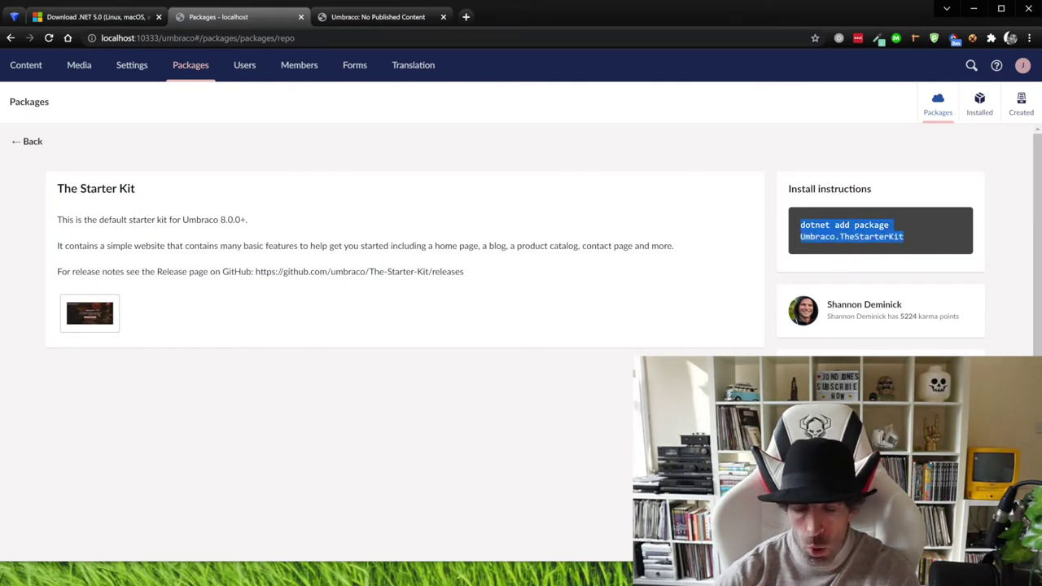
{"action": "key", "text": "alt+Tab"}
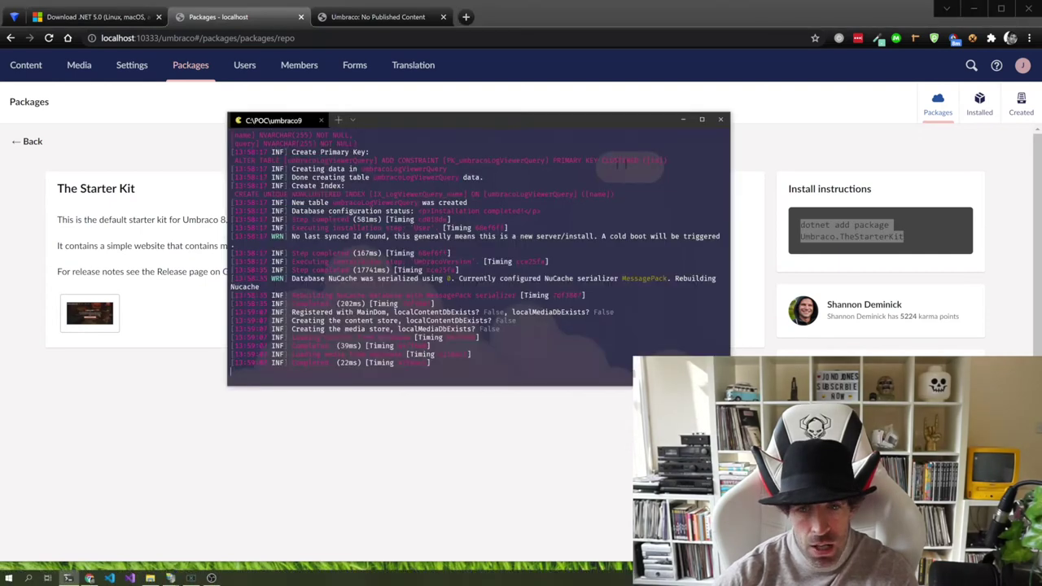
Stop the site, add the Umbraco.TheStarterKit package, and restart it with dotnet run.
{"action": "key", "text": "ctrl+c"}
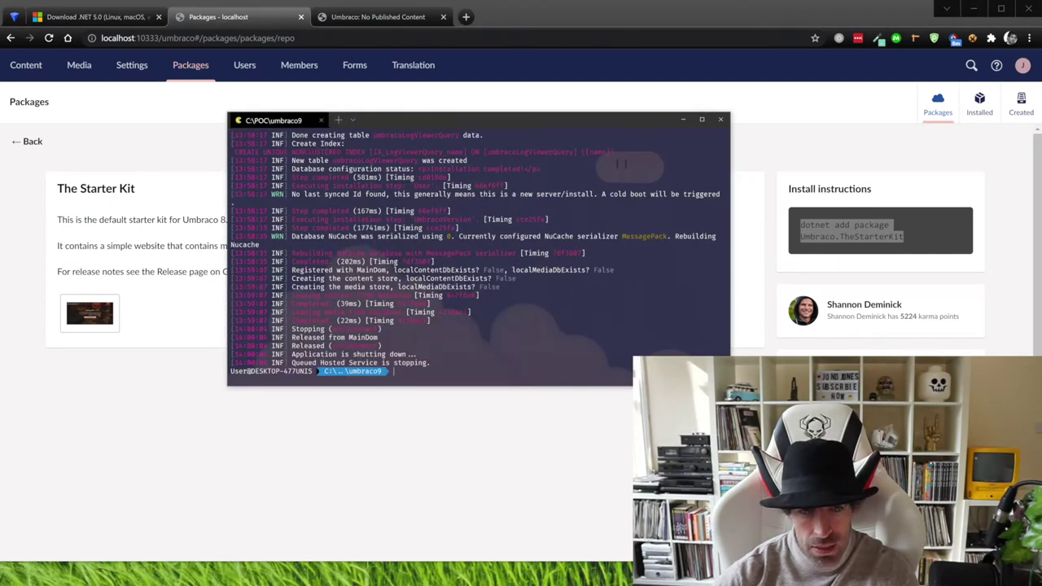
{"action": "type", "text": "clear"}
{"action": "key", "text": "Return"}
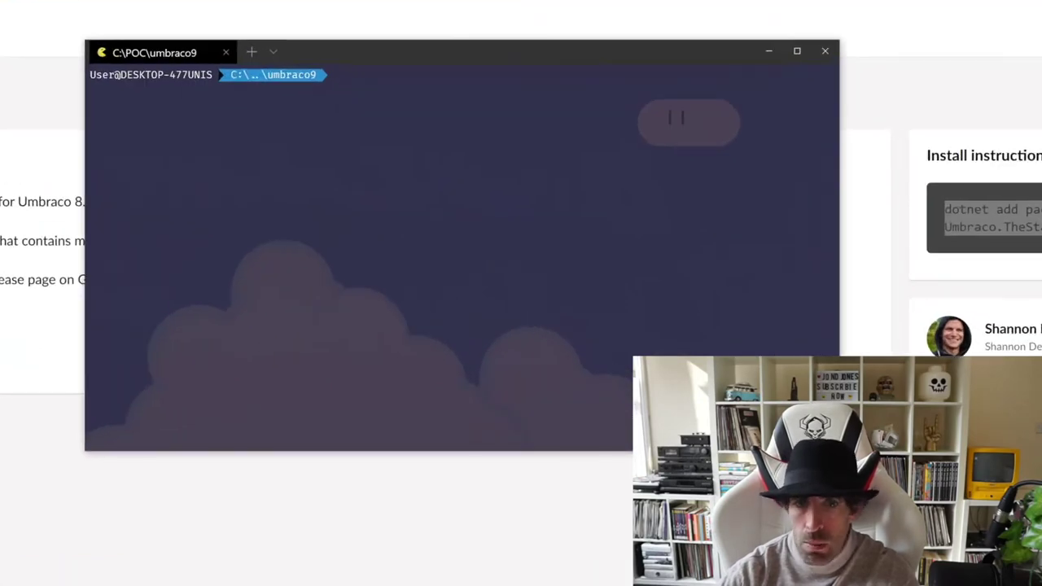
{"action": "key", "text": "ctrl+v"}
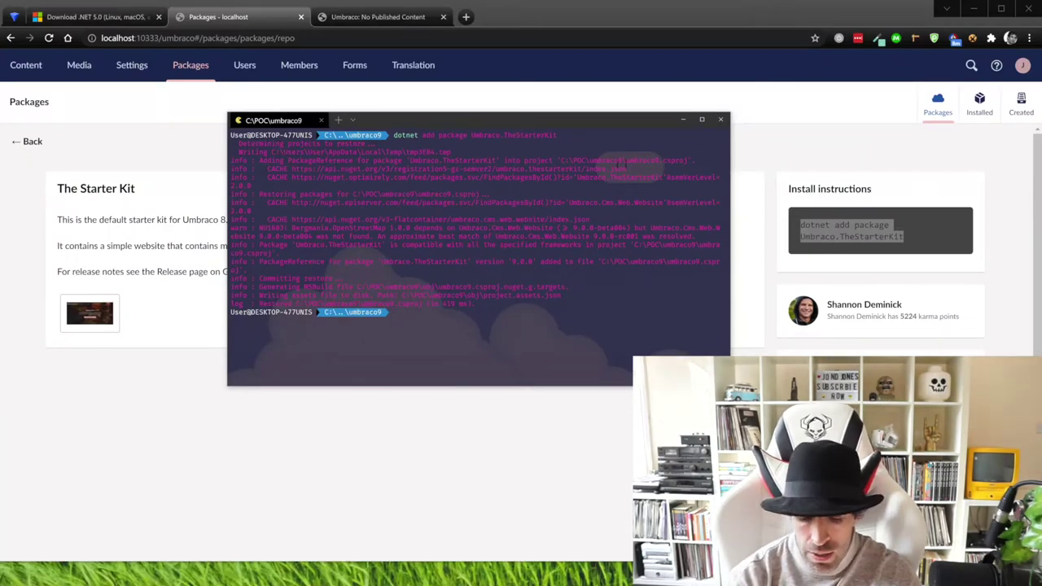
{"action": "type", "text": "dot"}
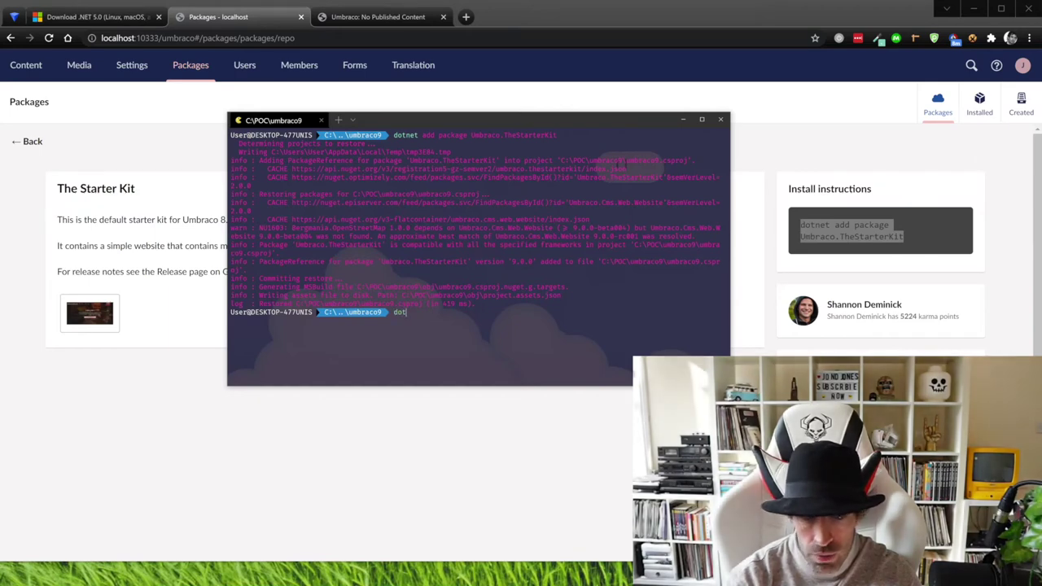
{"action": "type", "text": "net run"}
{"action": "key", "text": "Return"}
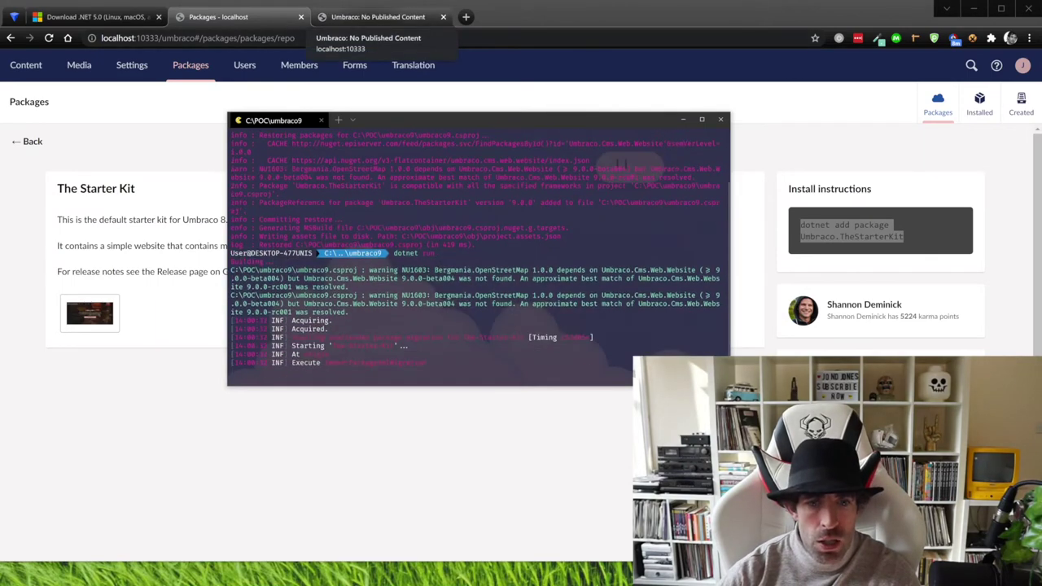
Reload the front page to see the starter kit's Umbraco Sample Site, then return to Packages.
{"action": "left_click", "coordinate": [375, 17]}
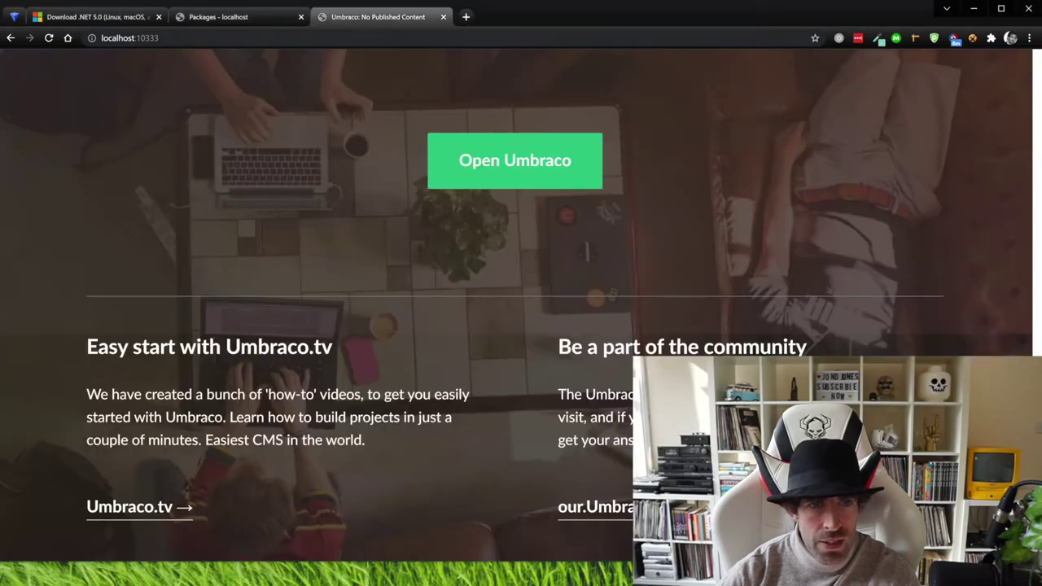
{"action": "key", "text": "F5"}
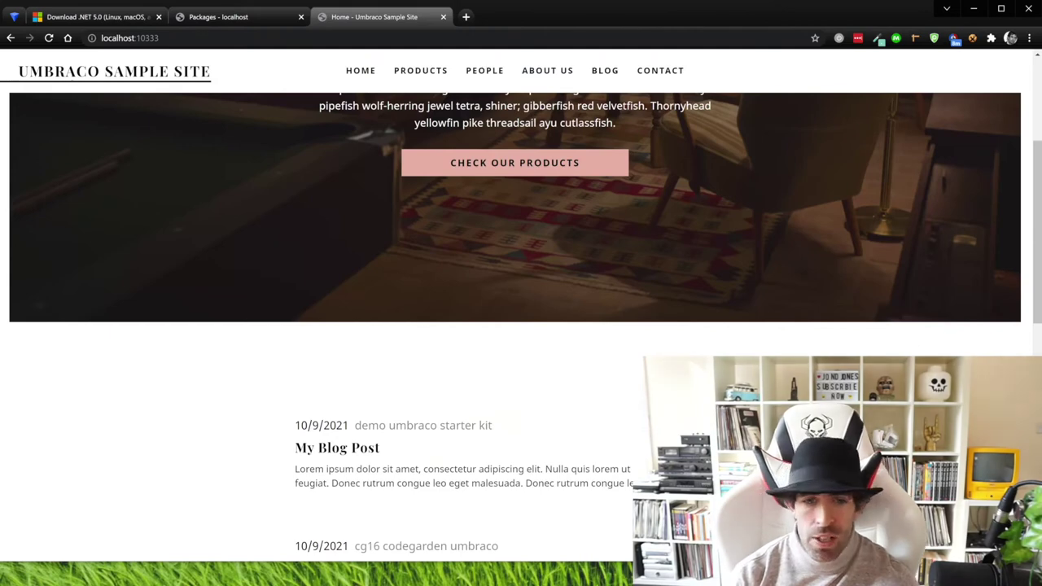
{"action": "scroll", "coordinate": [521, 325], "scroll_direction": "up", "scroll_amount": 1}
{"action": "scroll", "coordinate": [521, 326], "scroll_direction": "up", "scroll_amount": 1}
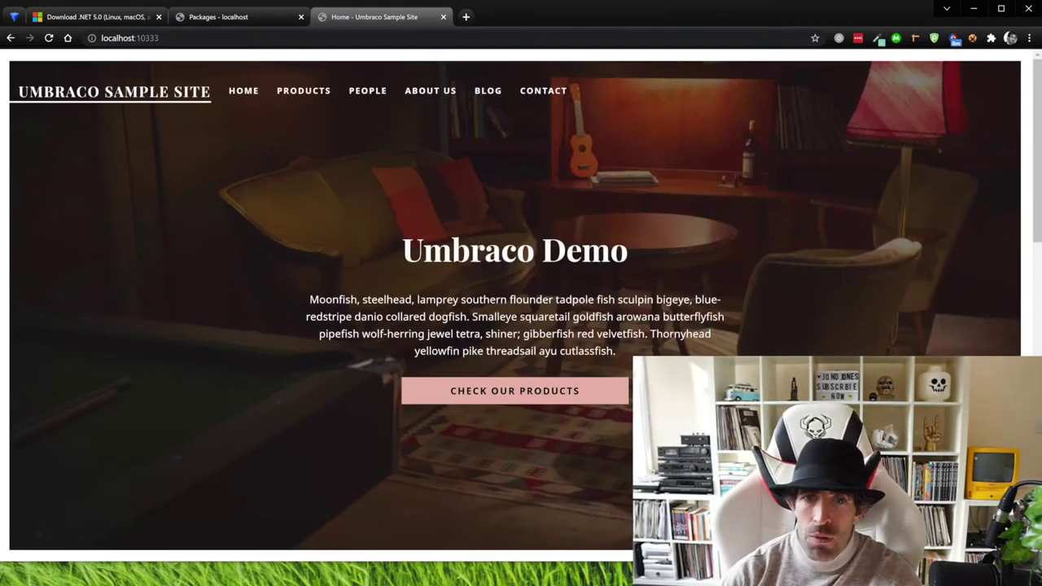
{"action": "key", "text": "ctrl+Page_Up"}
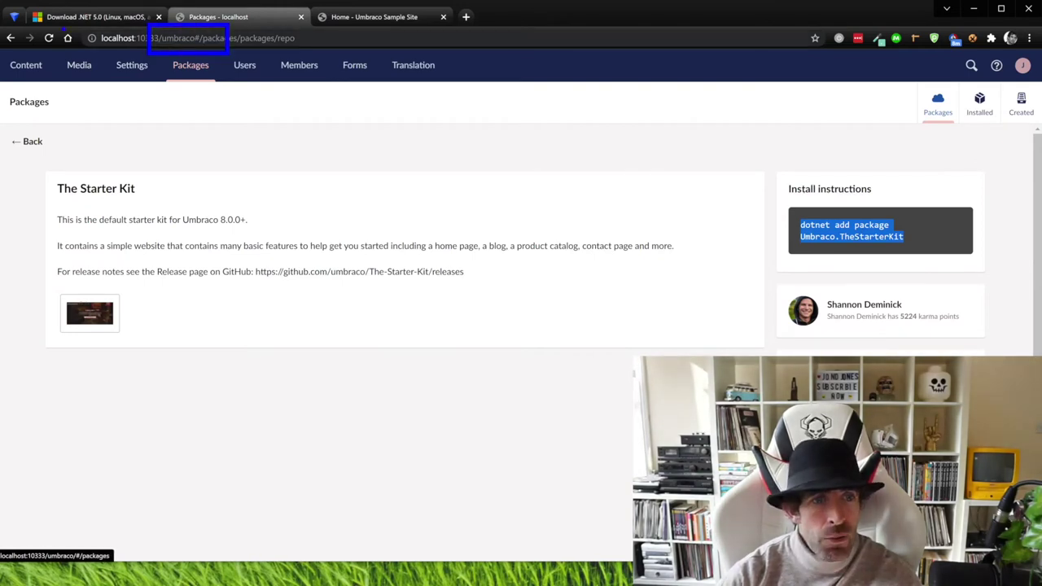
Refresh the backoffice, dismiss the tour, and check the starter kit pages under Home and Settings.
{"action": "key", "text": "F5"}
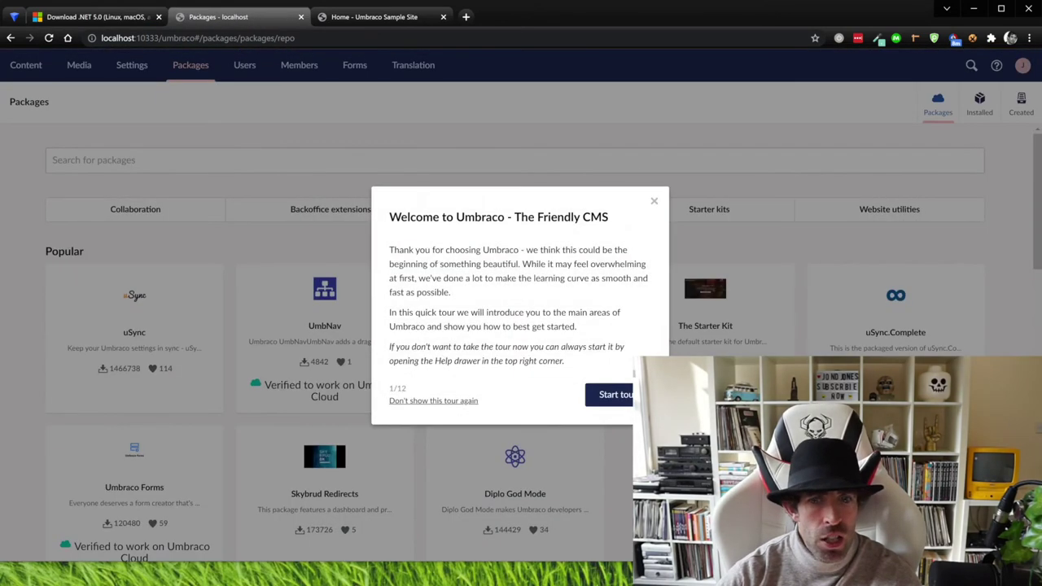
{"action": "left_click", "coordinate": [433, 401]}
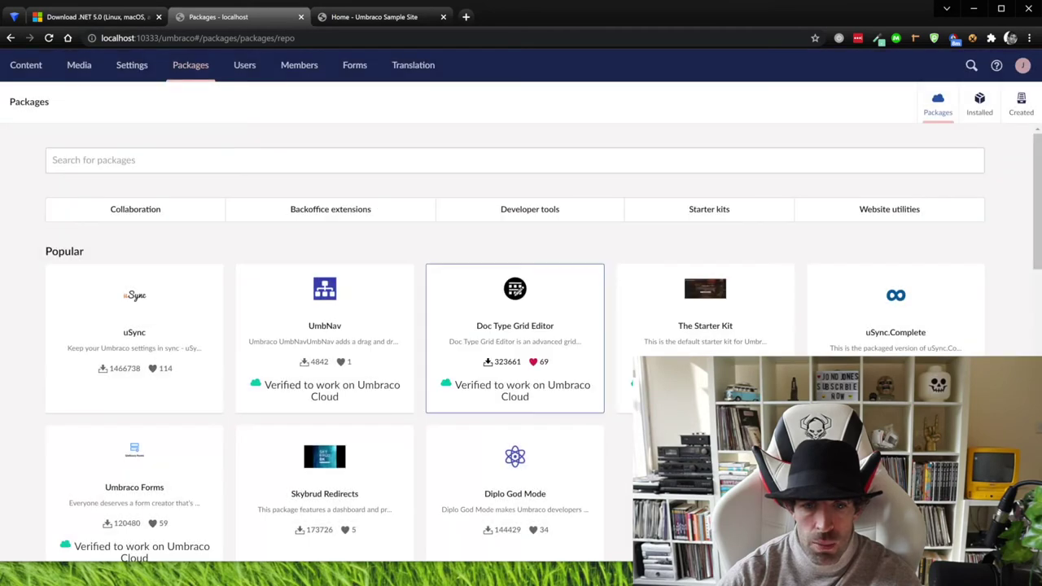
{"action": "left_click", "coordinate": [26, 65]}
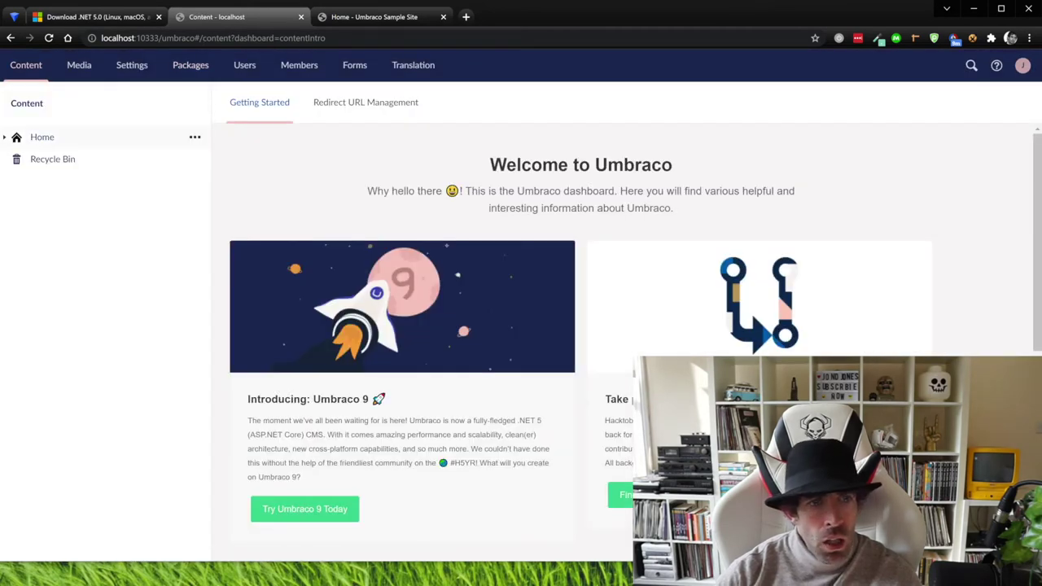
{"action": "left_click", "coordinate": [4, 137]}
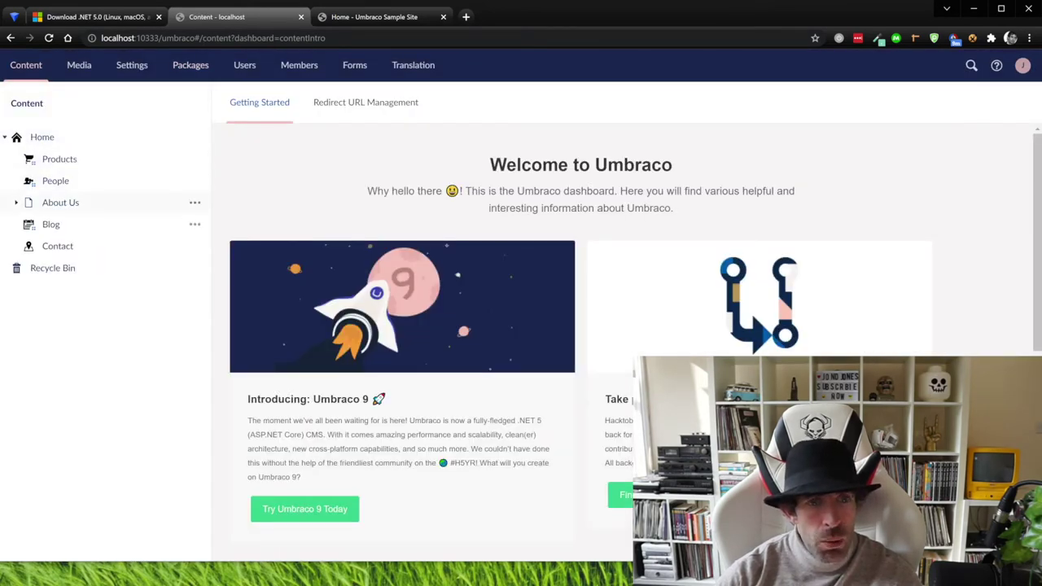
{"action": "left_click", "coordinate": [132, 65]}
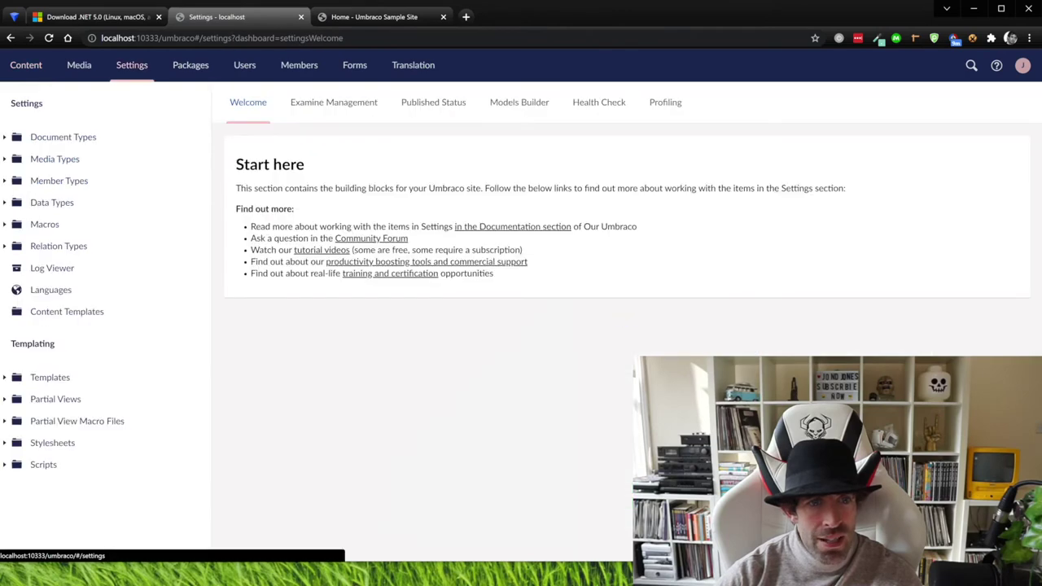
{"action": "left_click", "coordinate": [5, 137]}
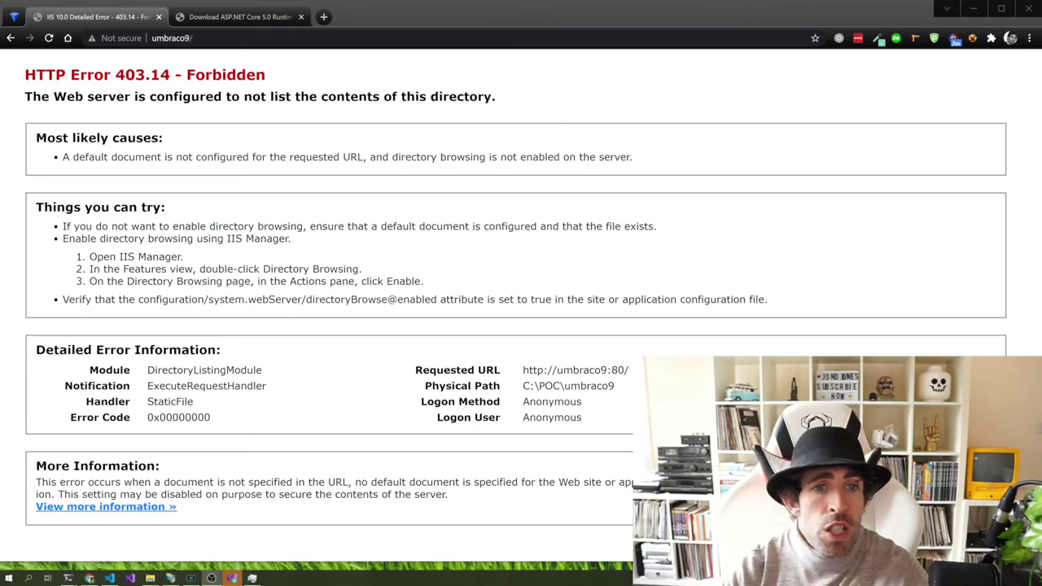
Show the ASP.NET Core 5.0 page with 'Windows Hosting Bundle' highlighted and the terminal alongside.
{"action": "key", "text": "ctrl+Tab"}
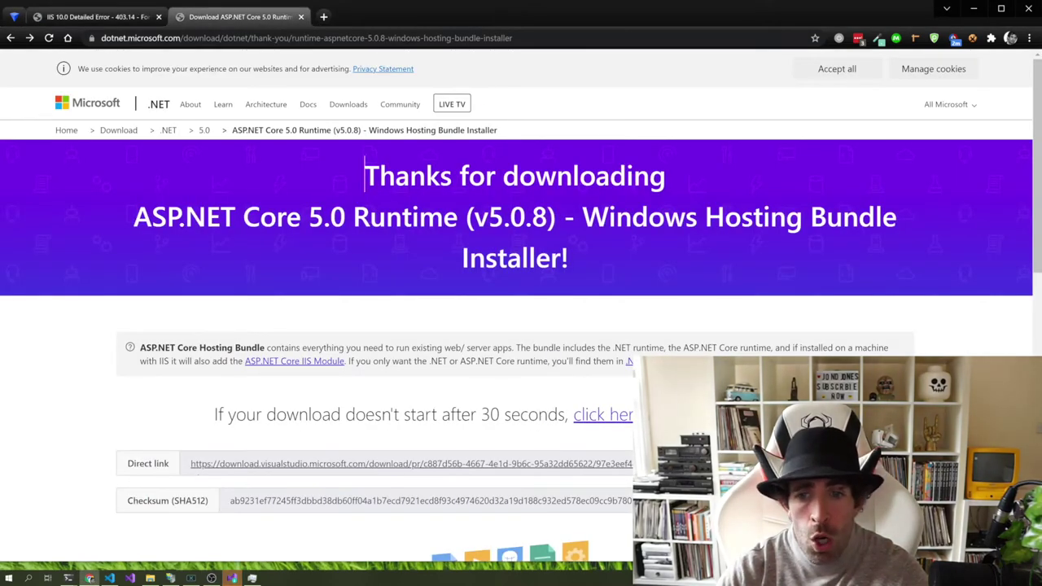
{"action": "left_click_drag", "start_coordinate": [582, 217], "coordinate": [897, 217]}
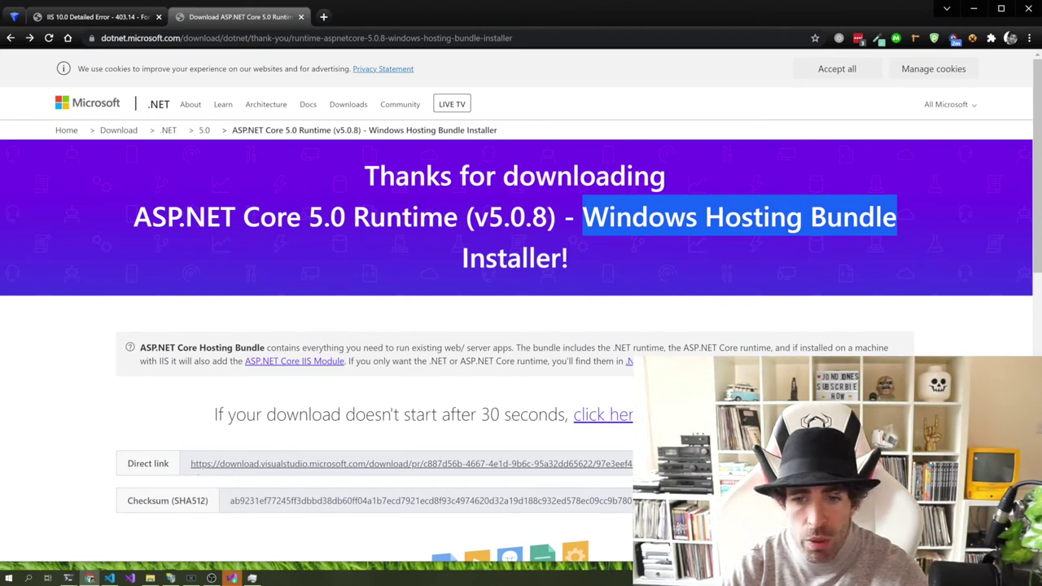
{"action": "left_click", "coordinate": [569, 257]}
{"action": "left_click_drag", "start_coordinate": [582, 216], "coordinate": [897, 217]}
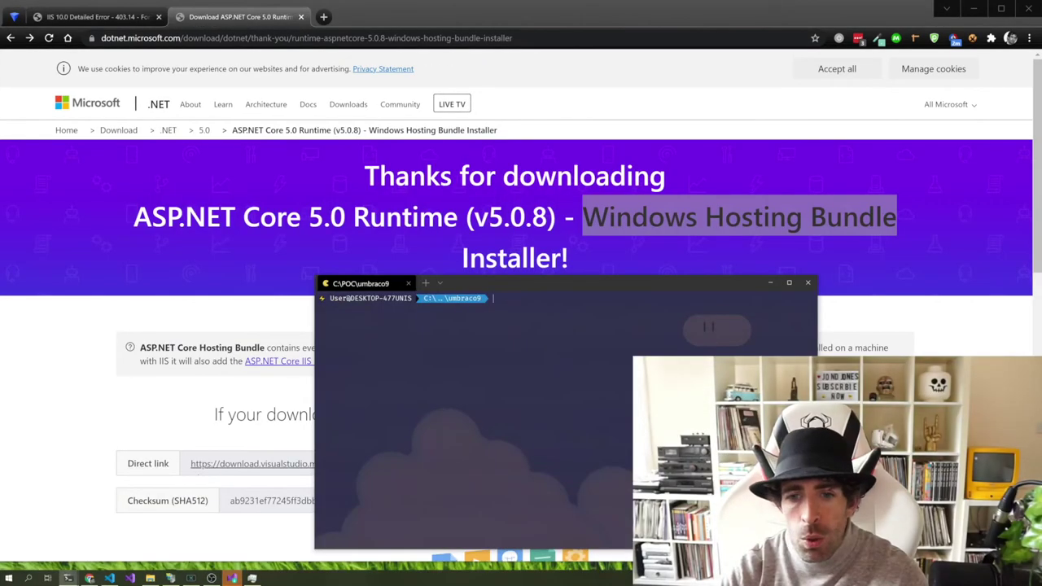
{"action": "left_click_drag", "start_coordinate": [564, 282], "coordinate": [653, 258]}
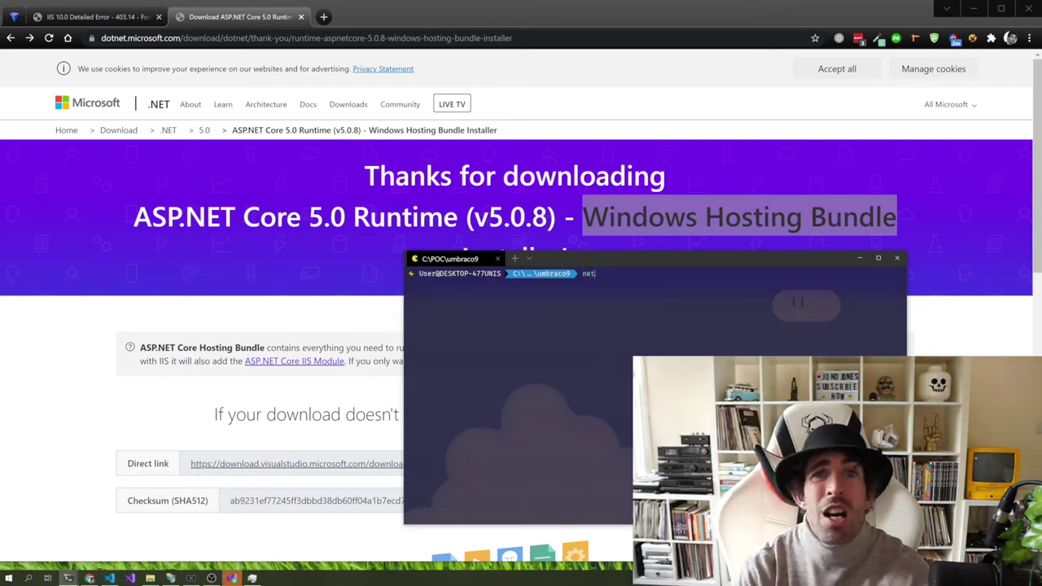
Restart IIS with 'net stop was /y' and 'net start w3svc', then bring IIS Manager forward.
{"action": "type", "text": "stop"}
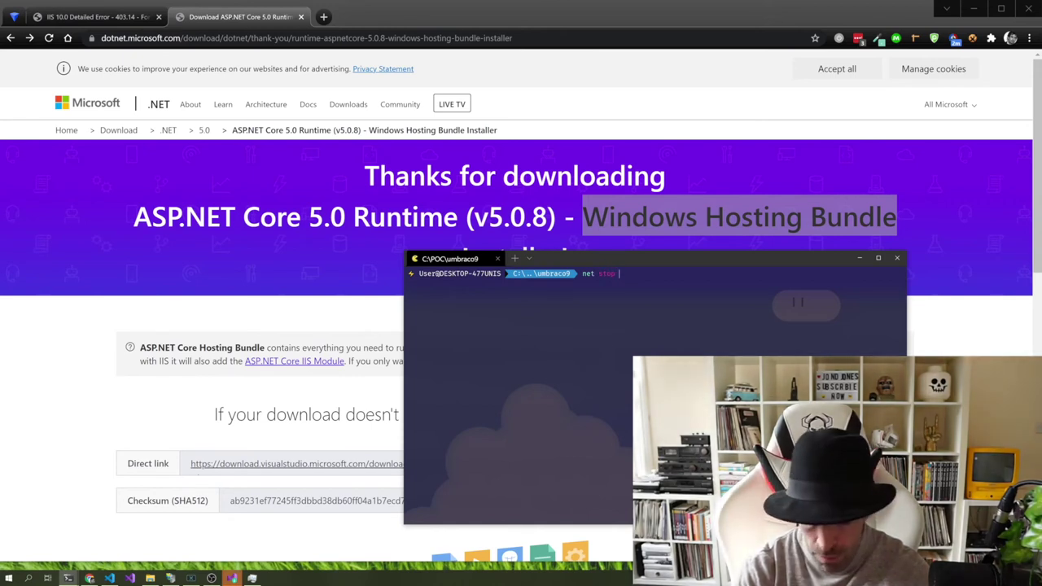
{"action": "type", "text": " was /y"}
{"action": "key", "text": "Return"}
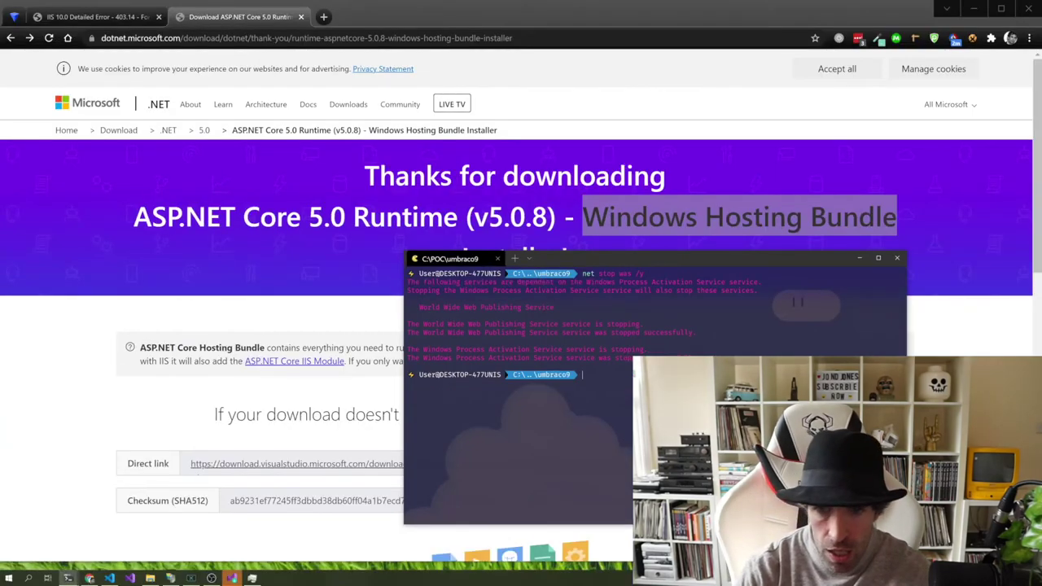
{"action": "type", "text": "net "}
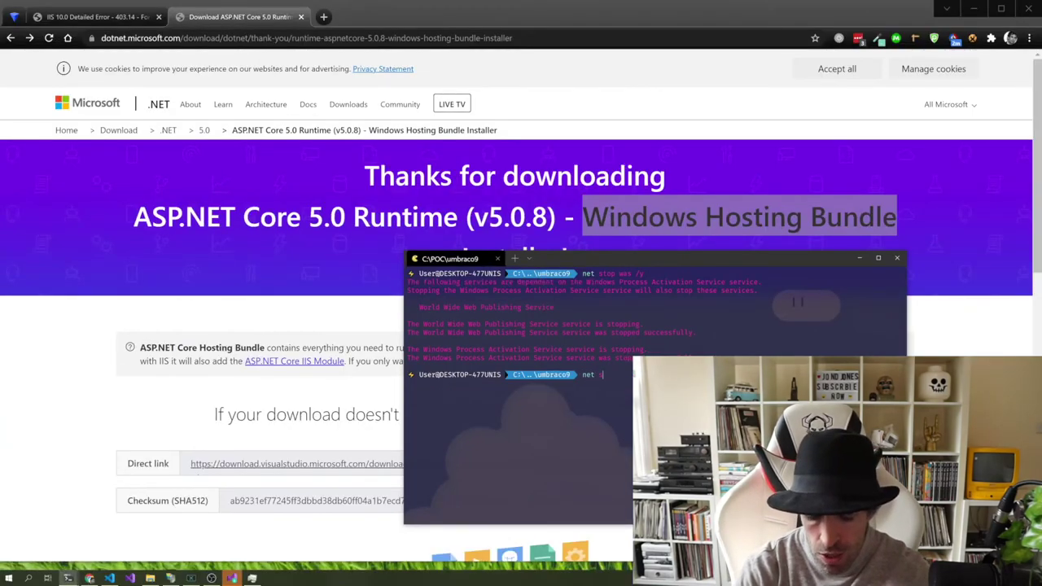
{"action": "type", "text": "start w3"}
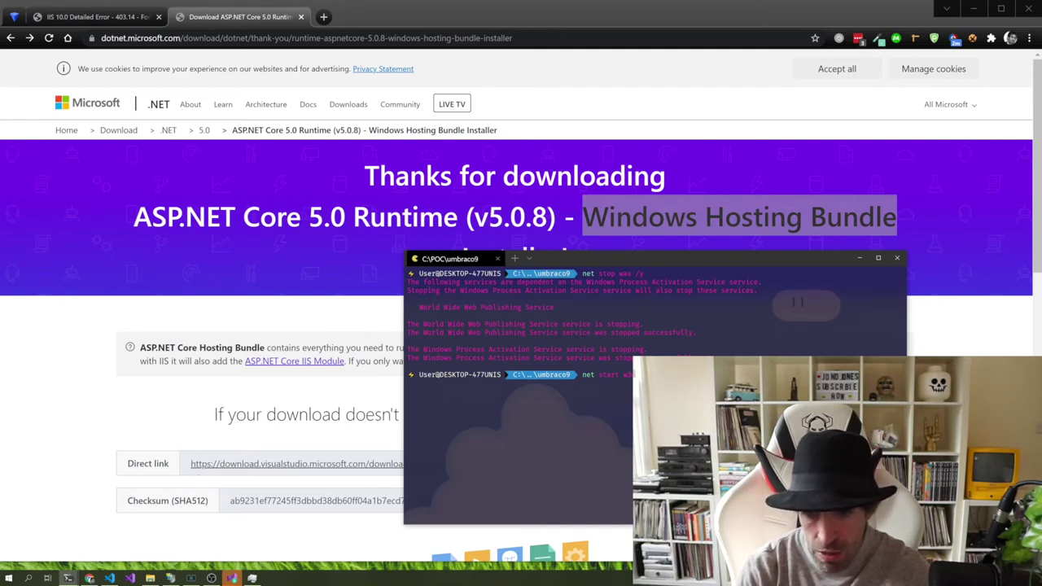
{"action": "key", "text": "Return"}
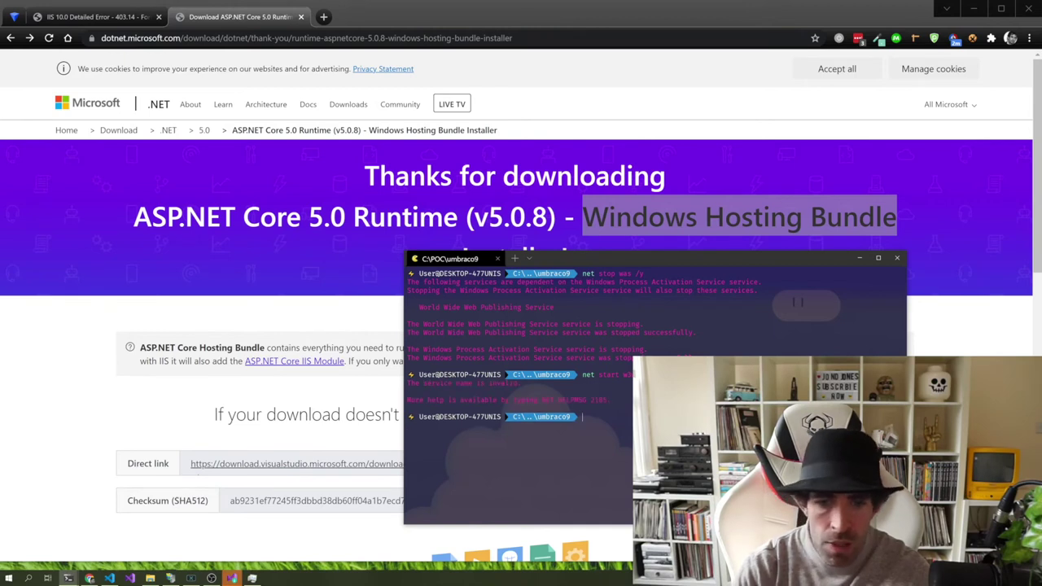
{"action": "type", "text": "net start w"}
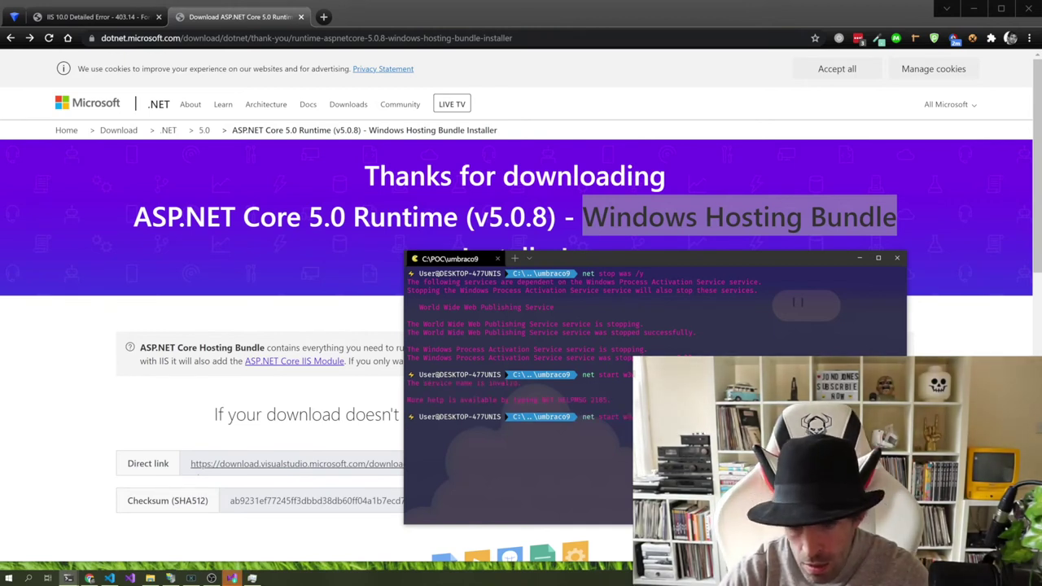
{"action": "key", "text": "Return"}
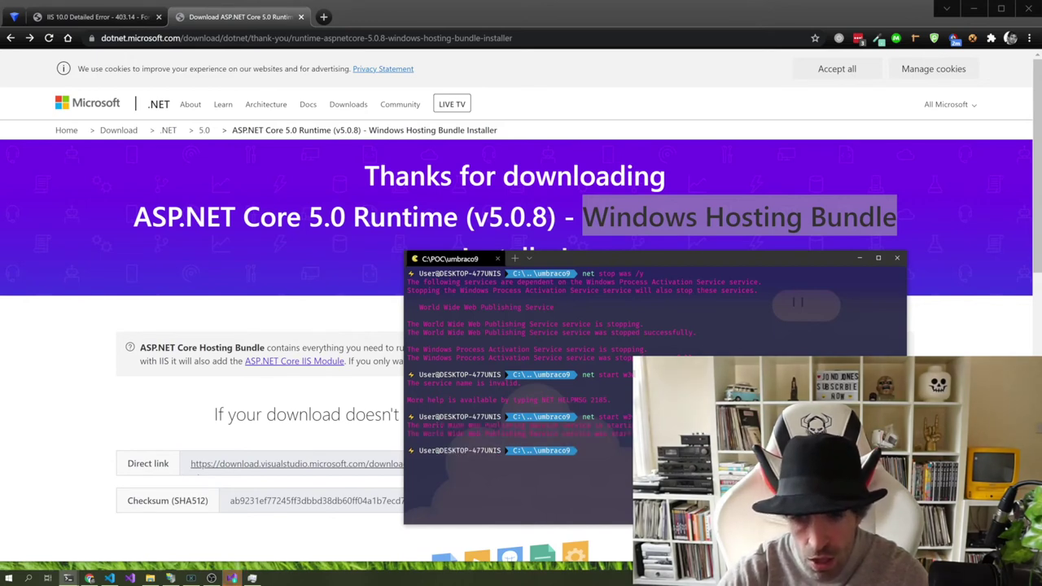
{"action": "left_click_drag", "start_coordinate": [663, 266], "coordinate": [358, 116]}
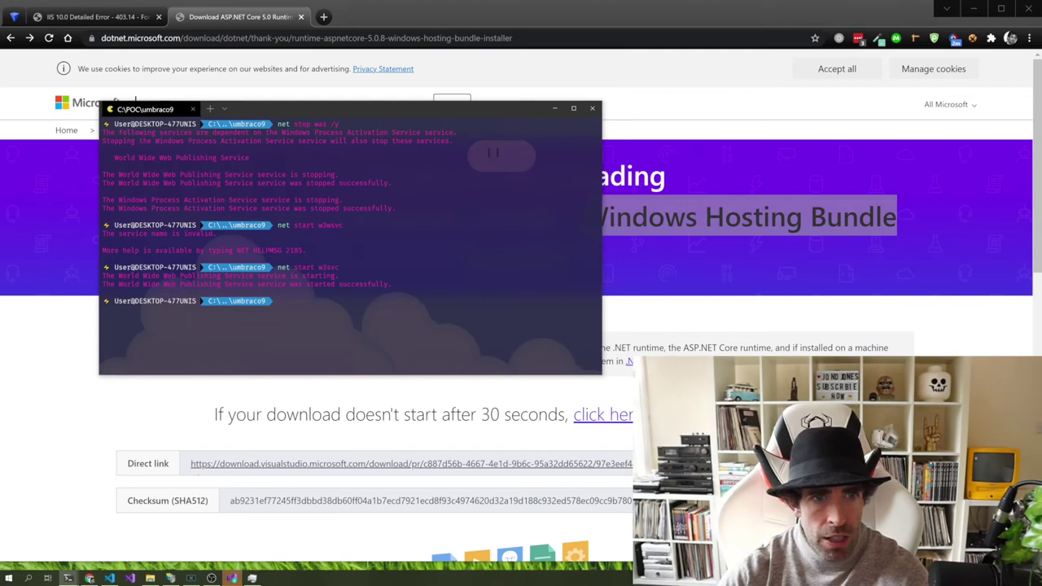
{"action": "left_click", "coordinate": [171, 578]}
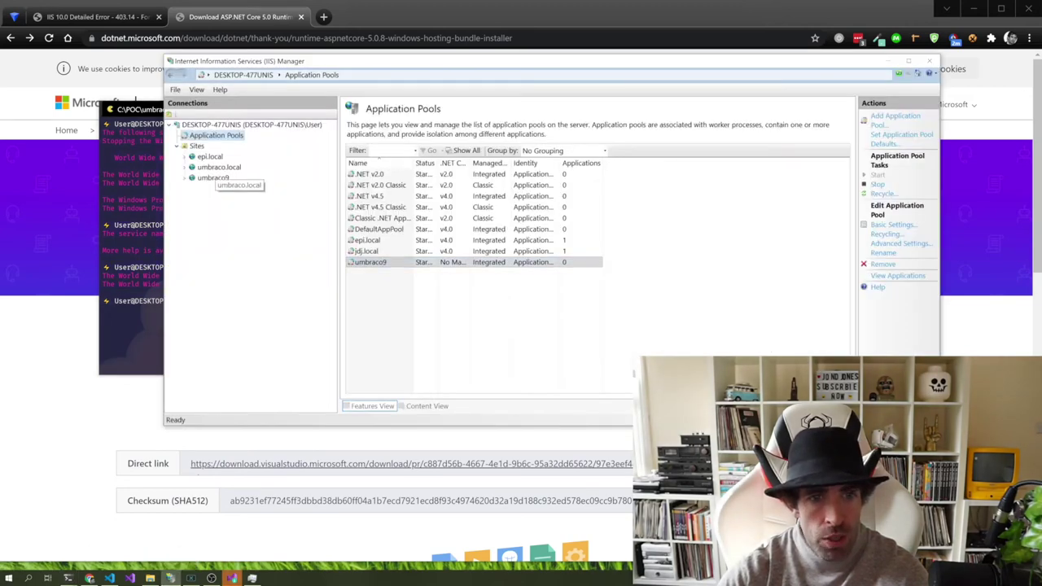
Browse the server's connection tree and open the Application Pools list.
{"action": "left_click", "coordinate": [218, 167]}
{"action": "left_click", "coordinate": [213, 177]}
{"action": "left_click", "coordinate": [216, 135]}
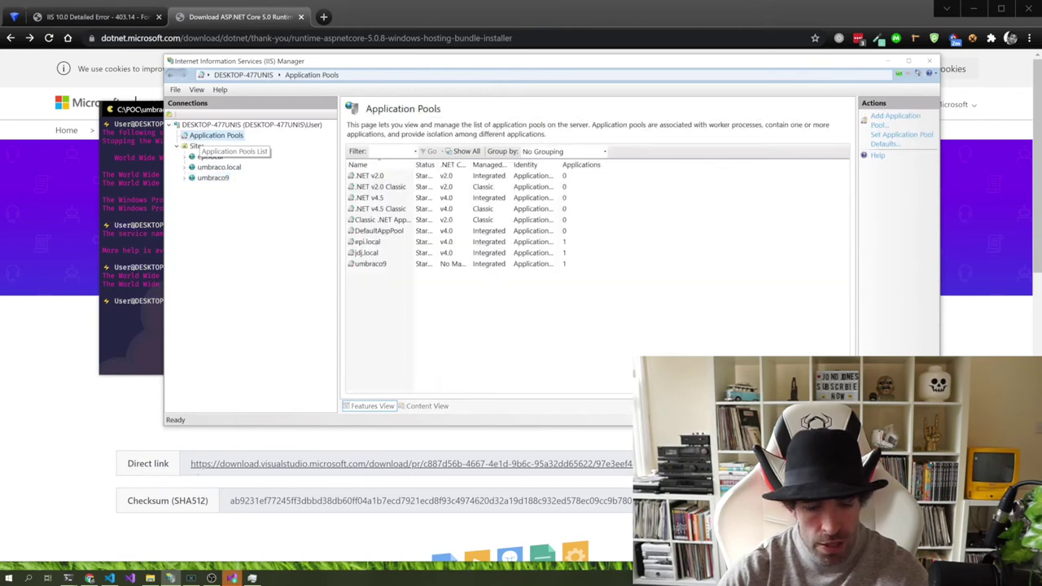
{"action": "double_click", "coordinate": [244, 125]}
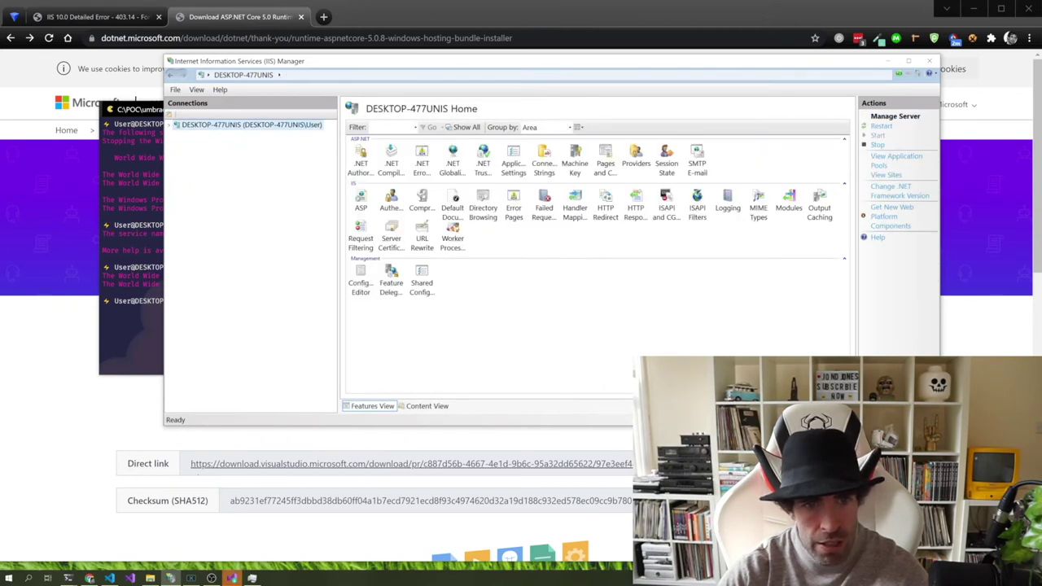
{"action": "left_click", "coordinate": [176, 125]}
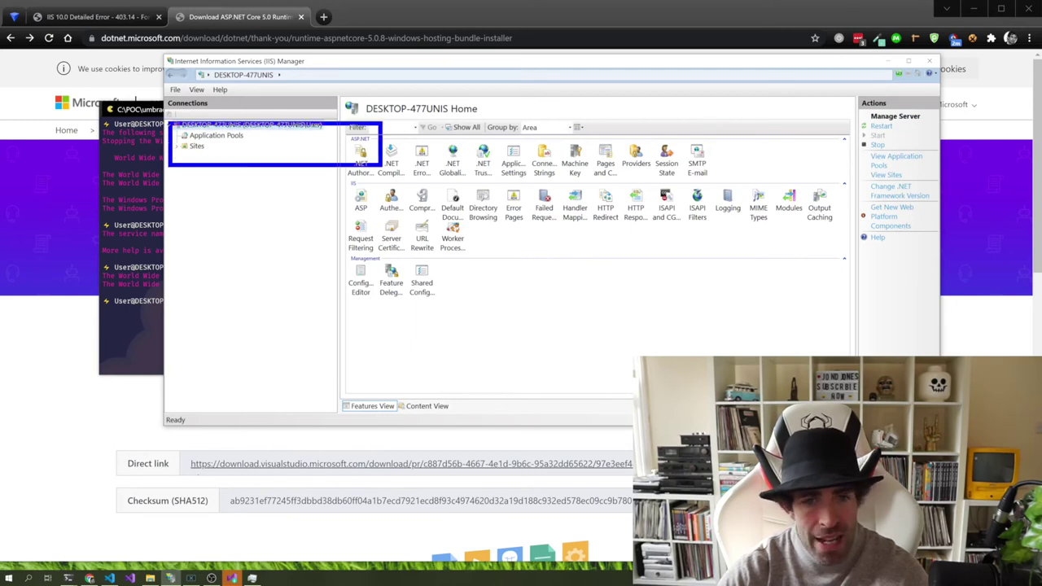
{"action": "left_click", "coordinate": [220, 136]}
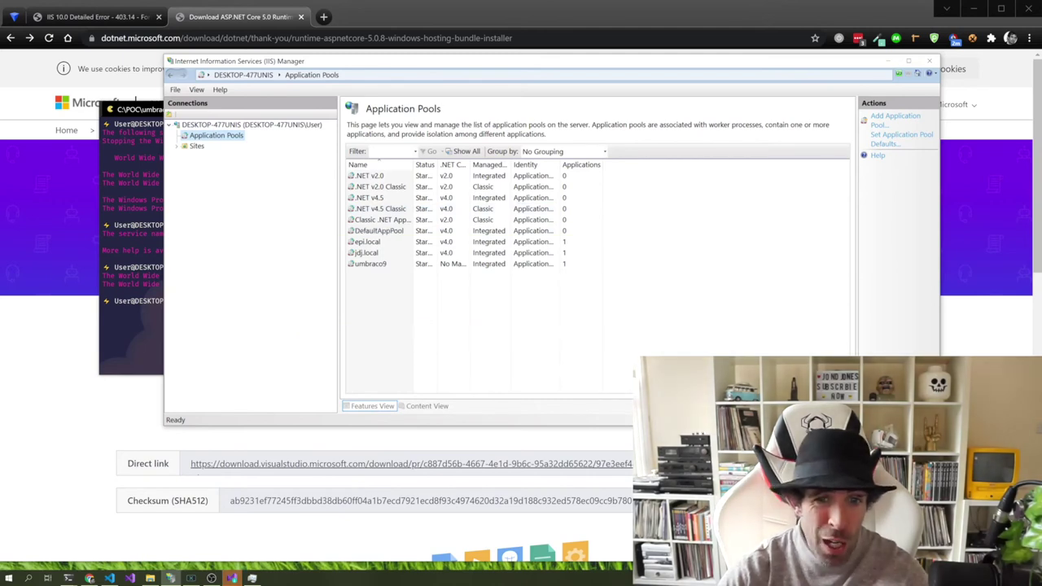
Open Advanced Settings for the umbraco9 application pool.
{"action": "left_click", "coordinate": [370, 264]}
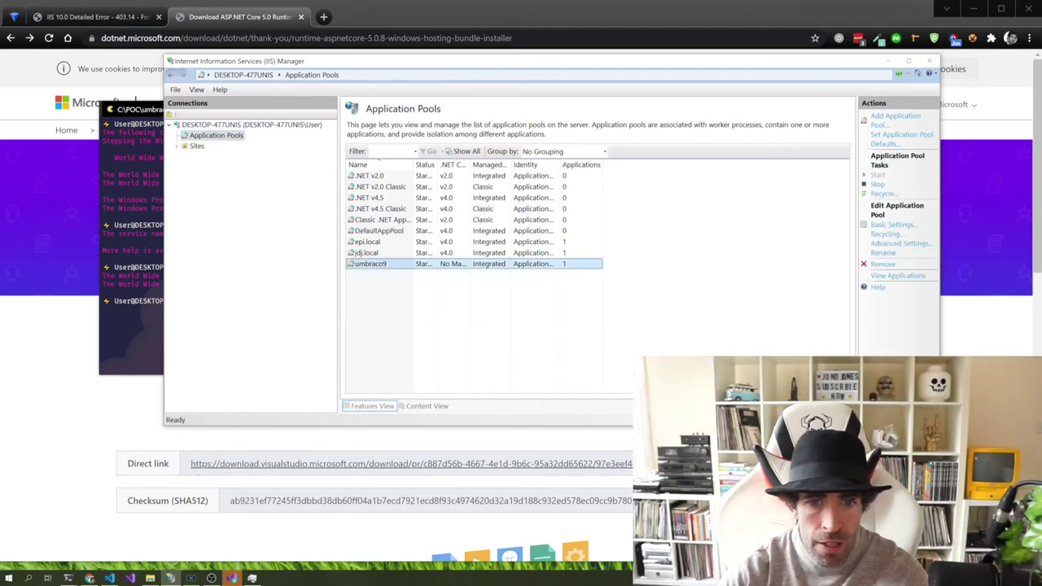
{"action": "right_click", "coordinate": [374, 265]}
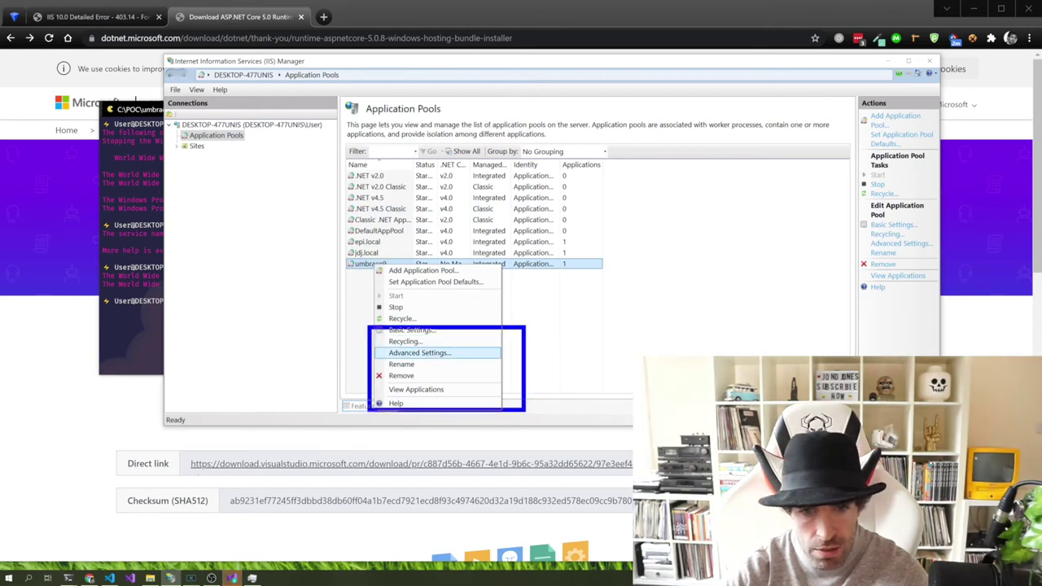
{"action": "key", "text": "Escape"}
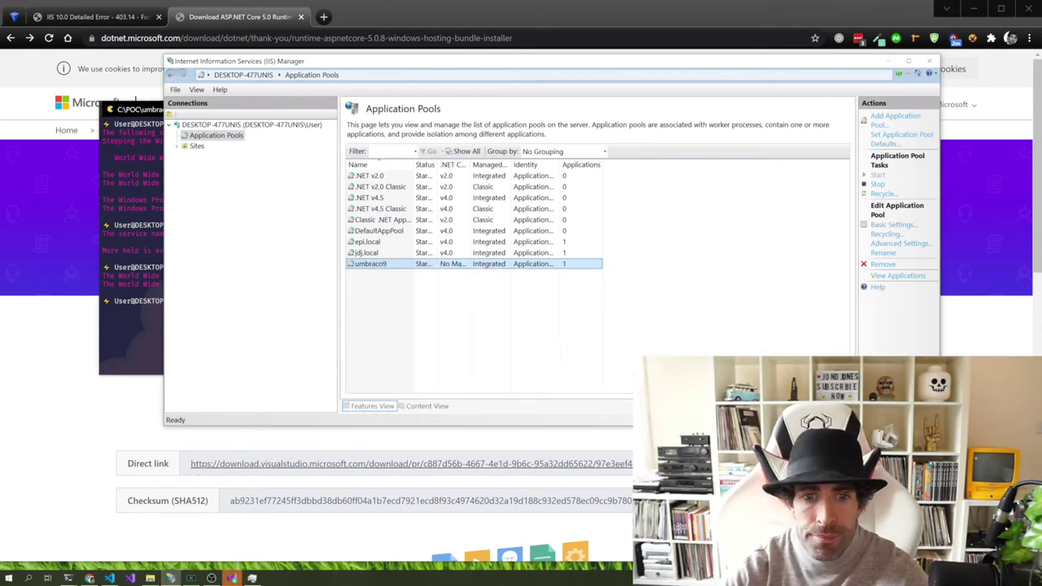
{"action": "right_click", "coordinate": [384, 271]}
{"action": "left_click", "coordinate": [379, 263]}
{"action": "right_click", "coordinate": [380, 264]}
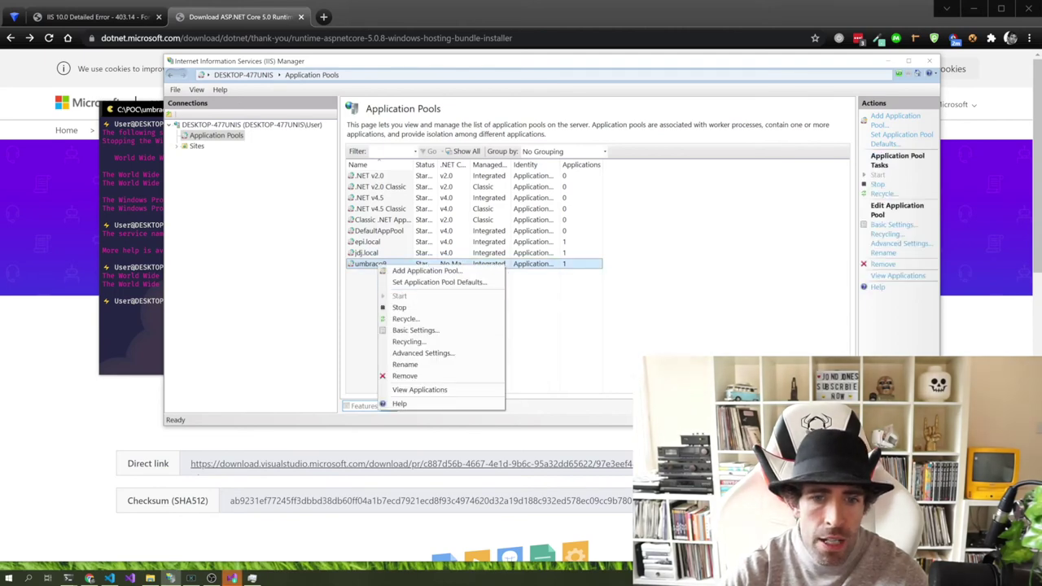
{"action": "left_click", "coordinate": [424, 353]}
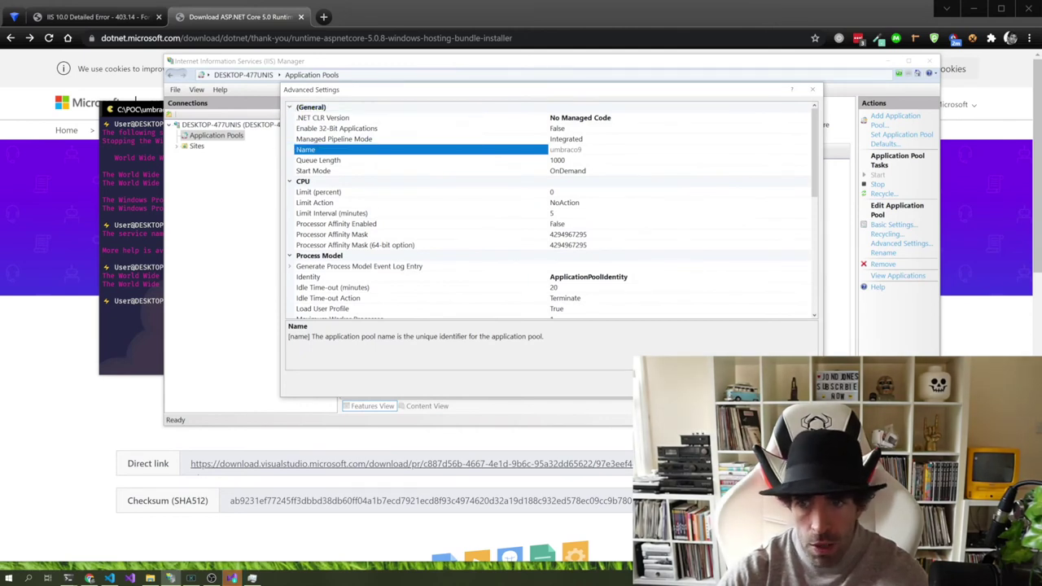
Change the umbraco9 pool's .NET CLR Version to No Managed Code and confirm it.
{"action": "left_click", "coordinate": [322, 117]}
{"action": "left_click", "coordinate": [808, 117]}
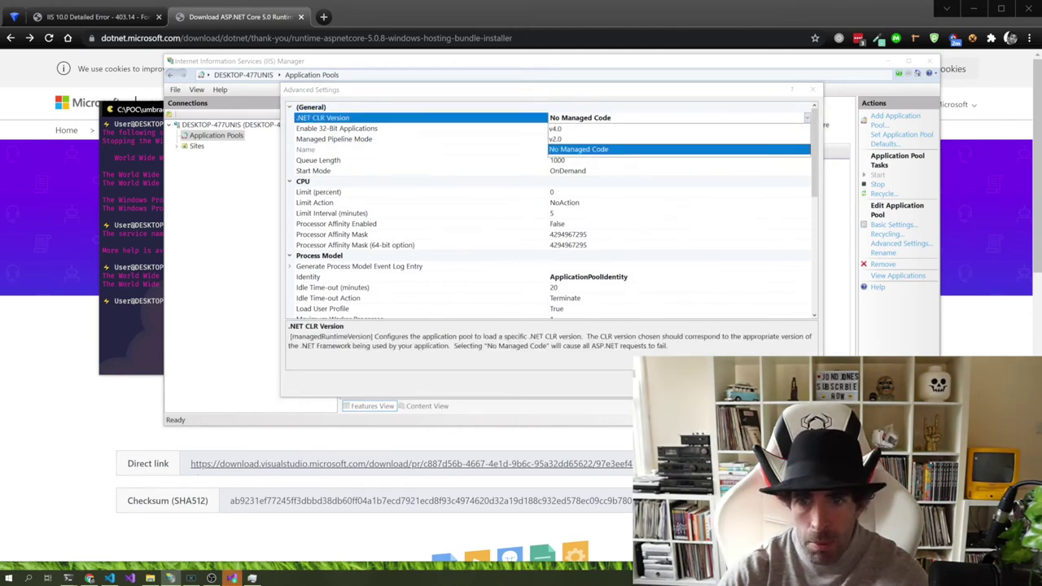
{"action": "left_click", "coordinate": [556, 128]}
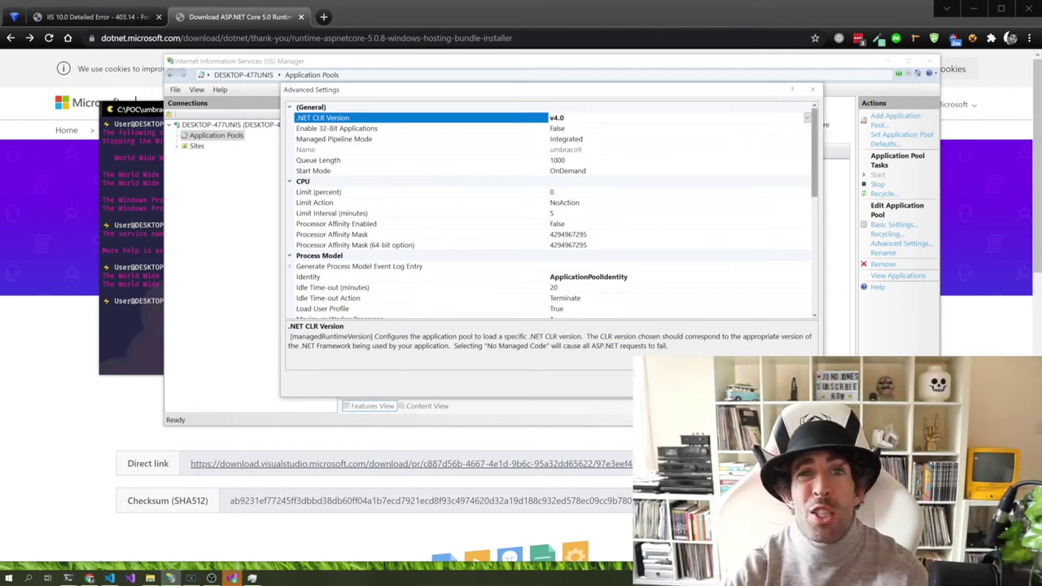
{"action": "key", "text": "alt+Down"}
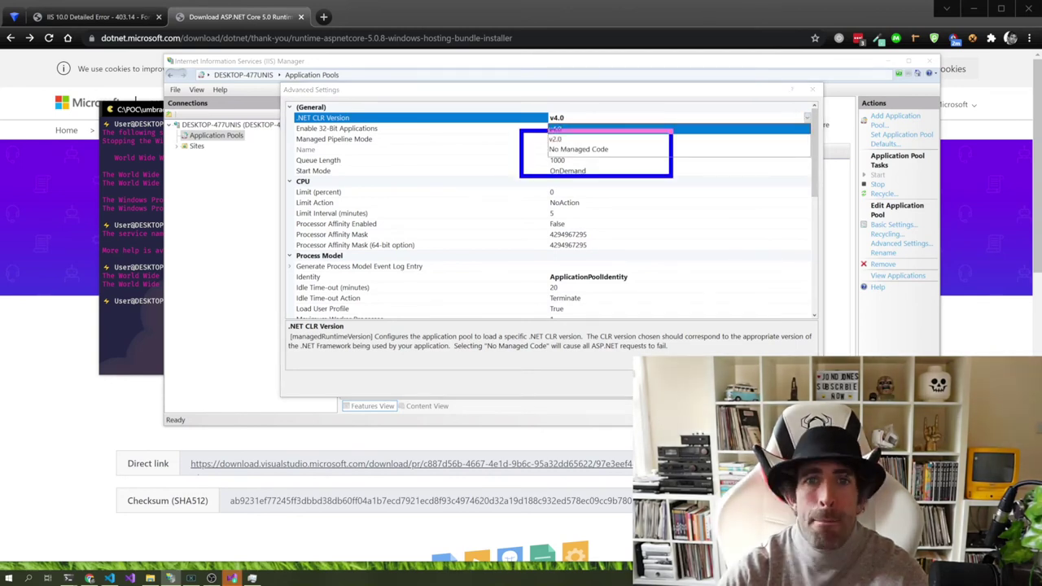
{"action": "key", "text": "Escape"}
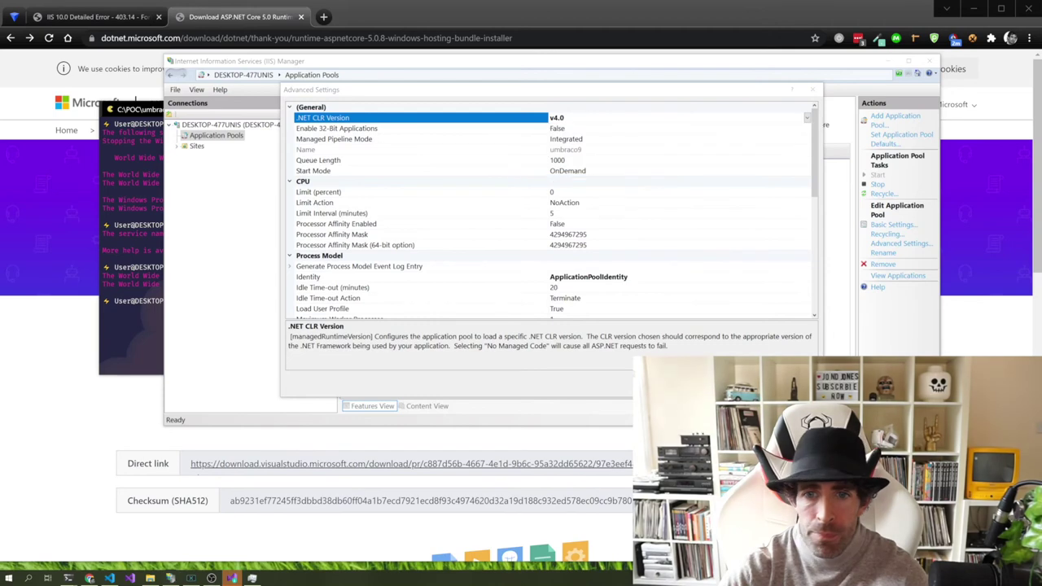
{"action": "key", "text": "alt+Down"}
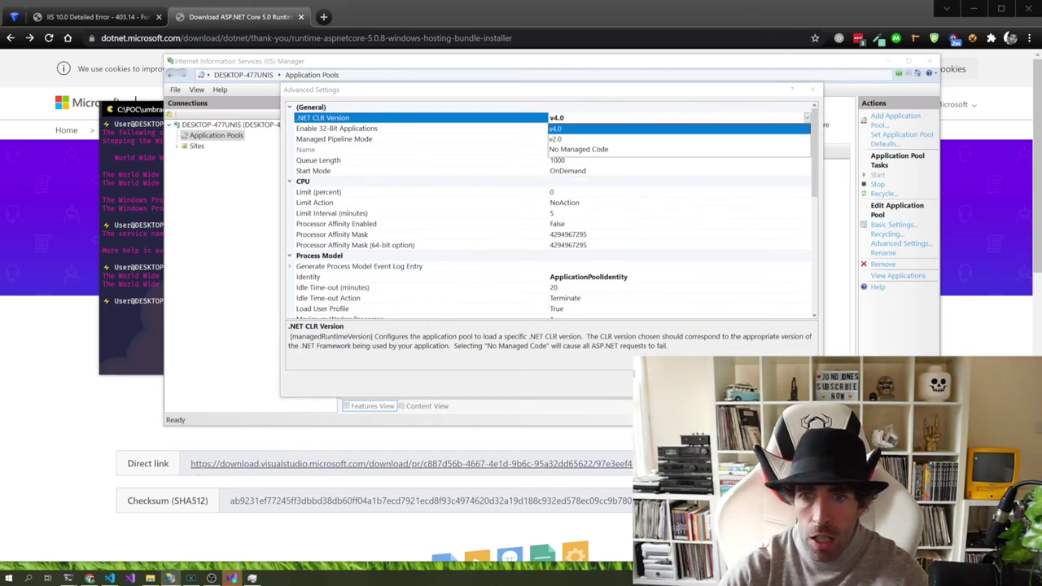
{"action": "key", "text": "Down"}
{"action": "key", "text": "Down"}
{"action": "key", "text": "Return"}
{"action": "key", "text": "Return"}
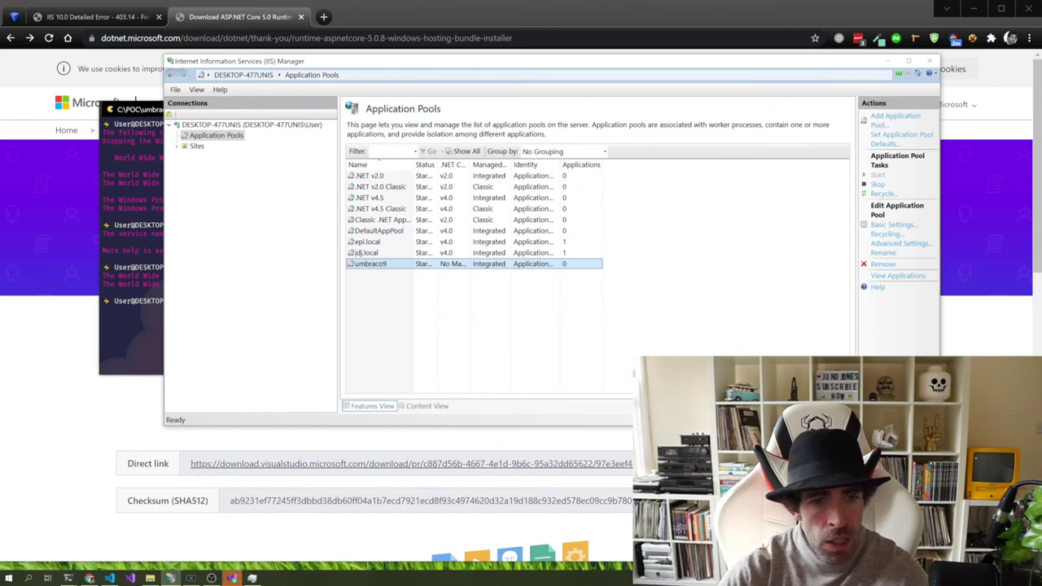
{"action": "key", "text": "alt+Tab"}
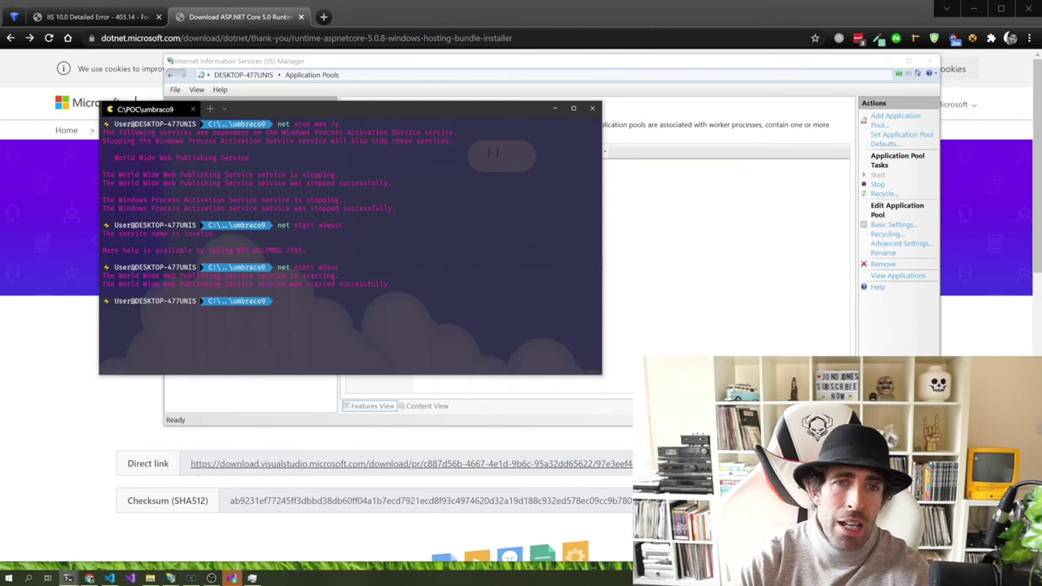
Run dotnet publish on the umbraco9 project.
{"action": "type", "text": "net"}
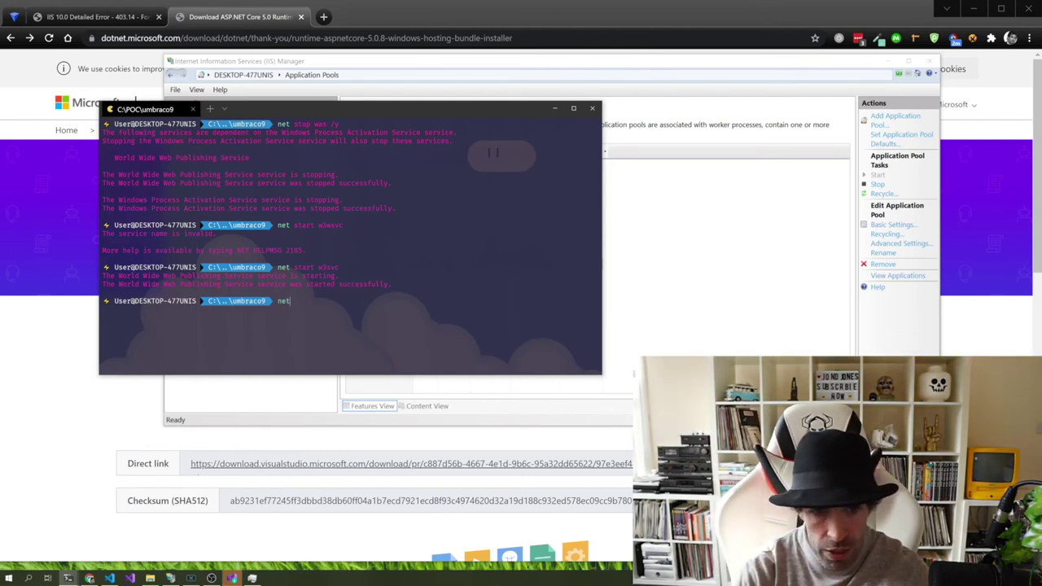
{"action": "key", "text": "BackSpace"}
{"action": "key", "text": "BackSpace"}
{"action": "type", "text": "dotnet --in"}
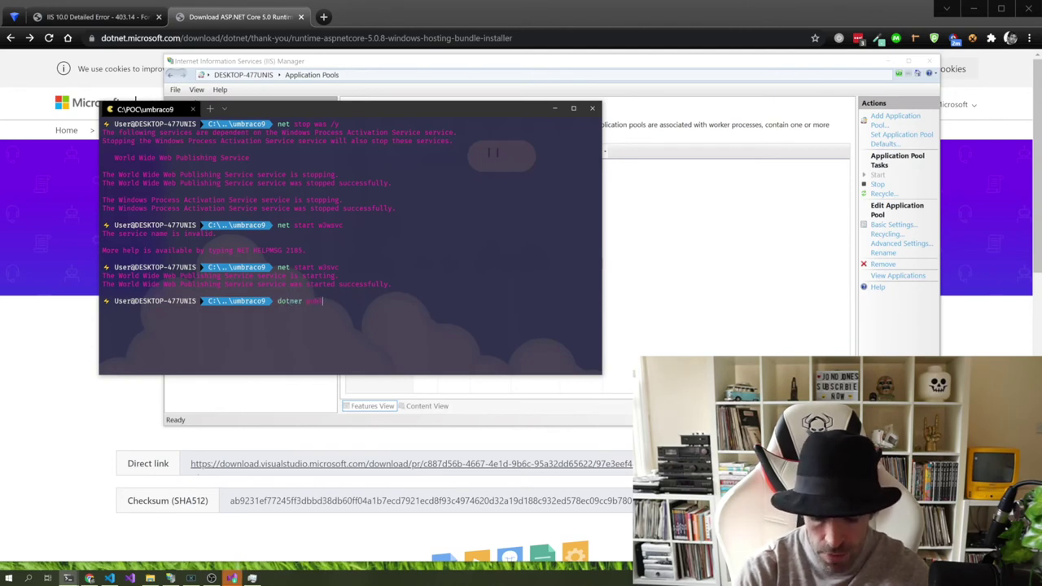
{"action": "type", "text": "fo"}
{"action": "key", "text": "Return"}
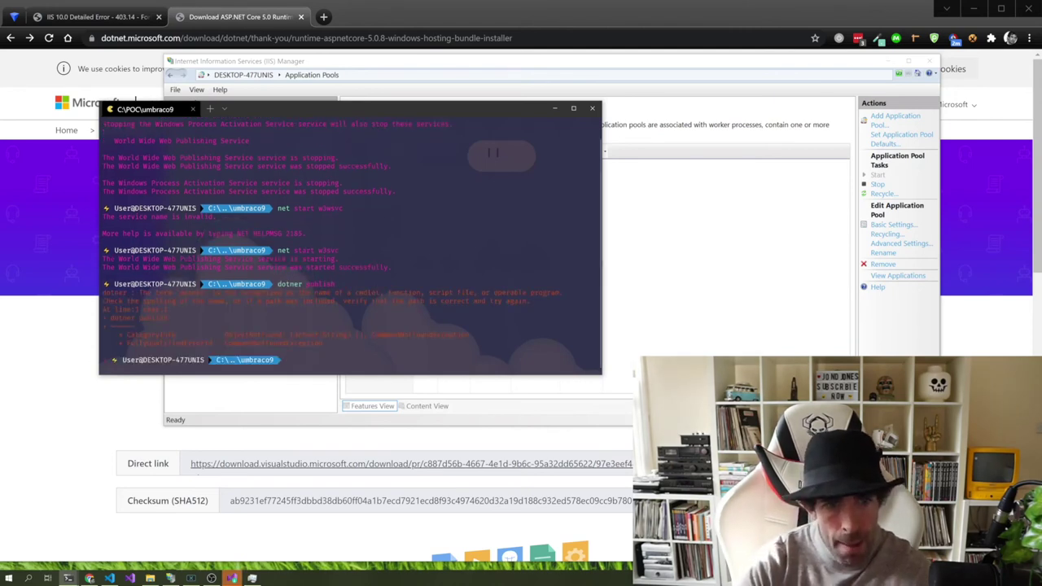
{"action": "type", "text": "dotnet publish"}
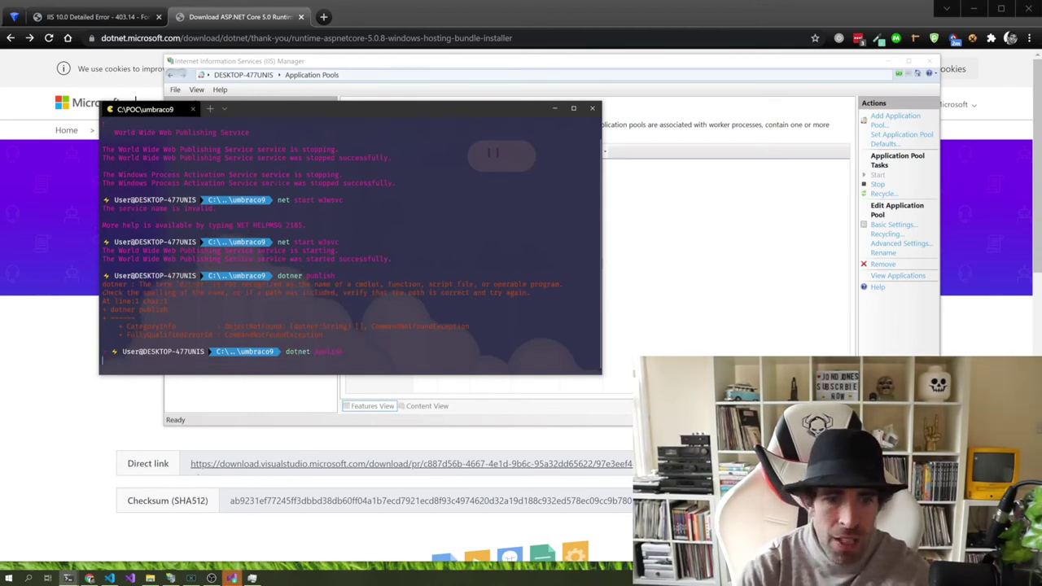
{"action": "key", "text": "Return"}
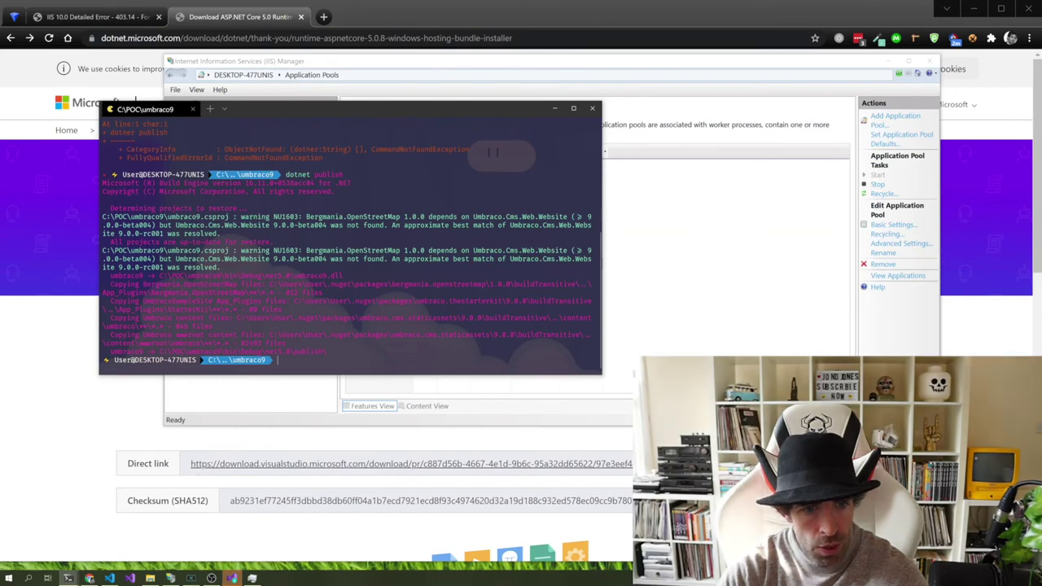
Copy the bin\Debug\net5.0\publish folder path from the publish output.
{"action": "left_click_drag", "start_coordinate": [184, 352], "coordinate": [319, 352]}
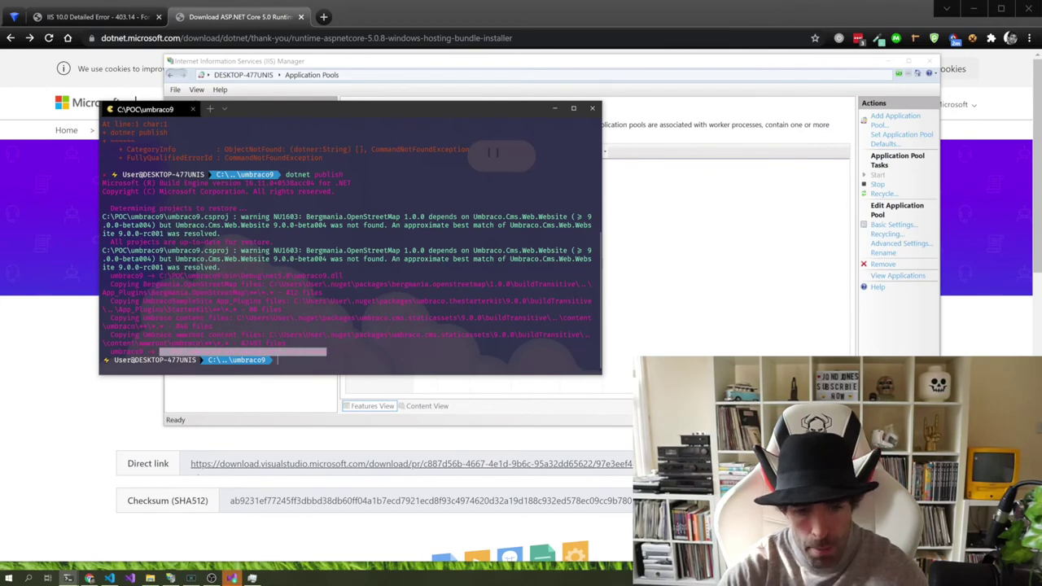
{"action": "key", "text": "ctrl+c"}
{"action": "left_click", "coordinate": [150, 578]}
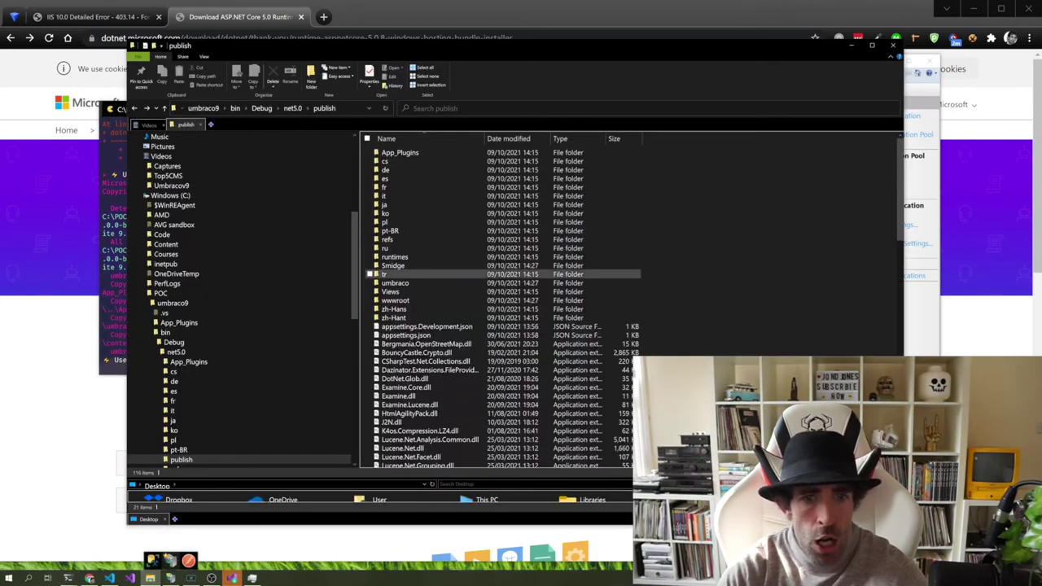
Go to the pasted publish folder, look through its files down to web.config, and close it.
{"action": "left_click", "coordinate": [342, 108]}
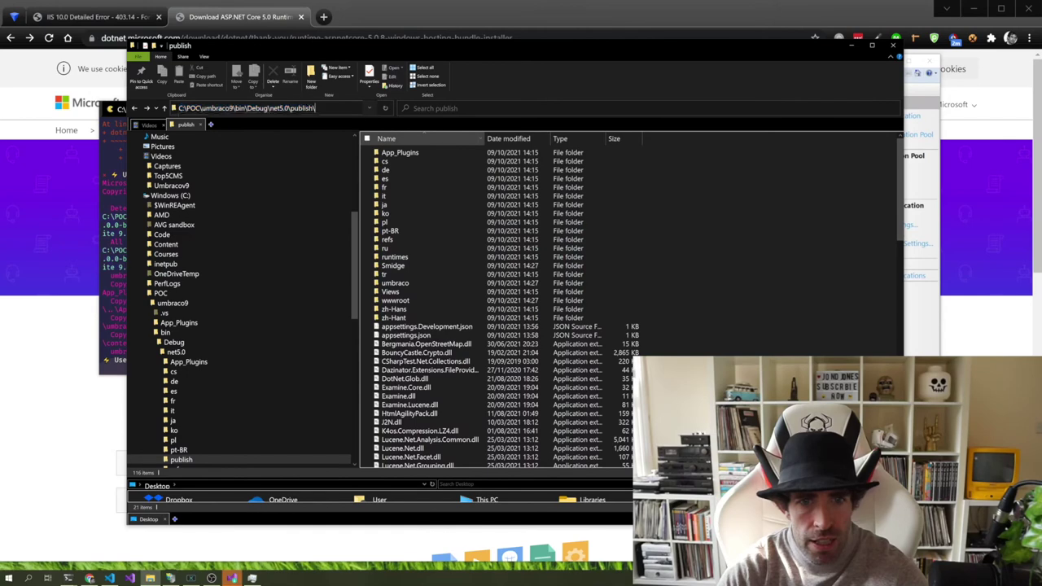
{"action": "key", "text": "ctrl+v"}
{"action": "key", "text": "Return"}
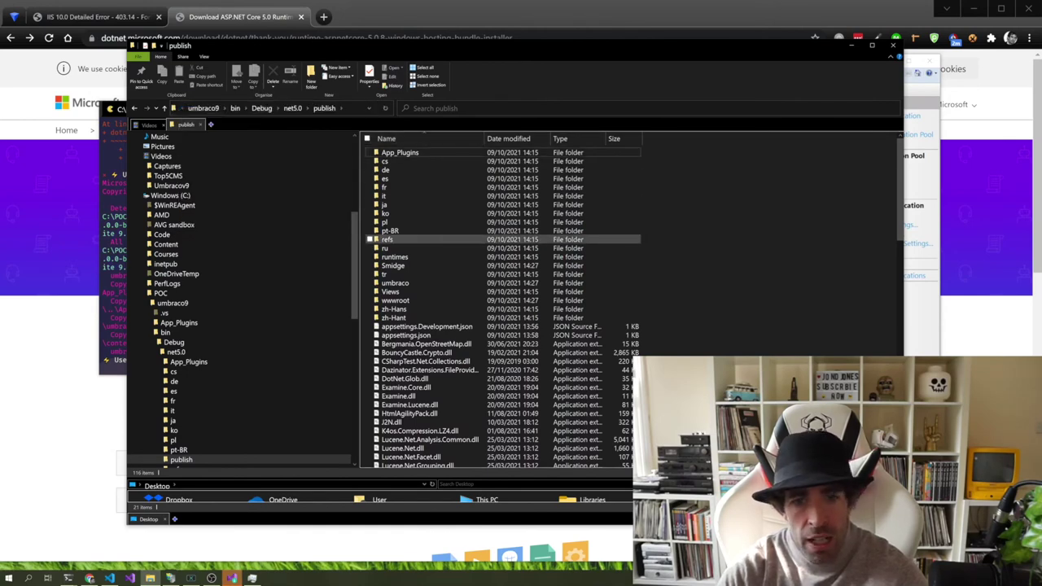
{"action": "scroll", "coordinate": [423, 269], "scroll_direction": "down", "scroll_amount": 2}
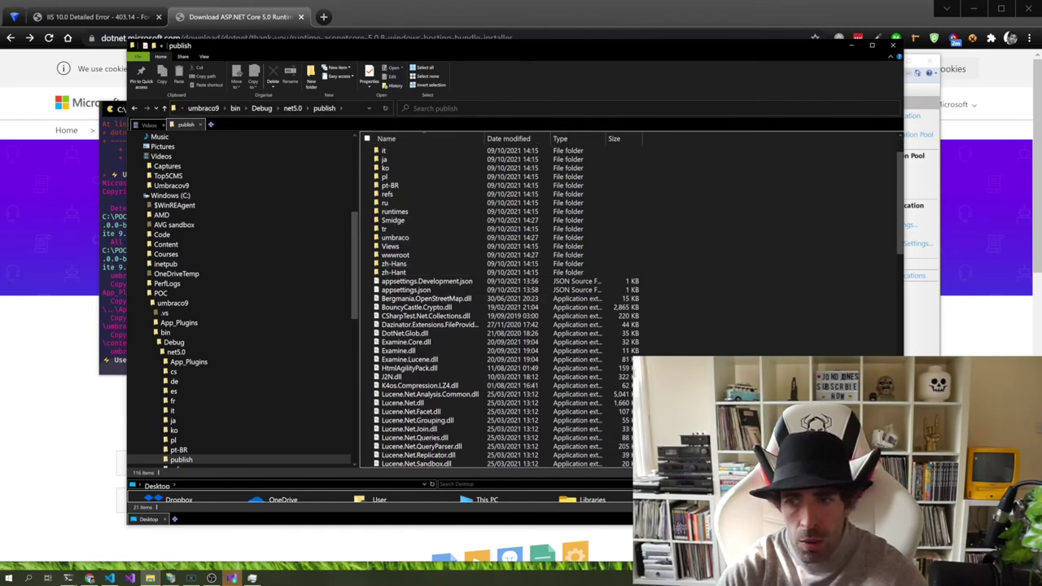
{"action": "scroll", "coordinate": [424, 446], "scroll_direction": "down", "scroll_amount": 15}
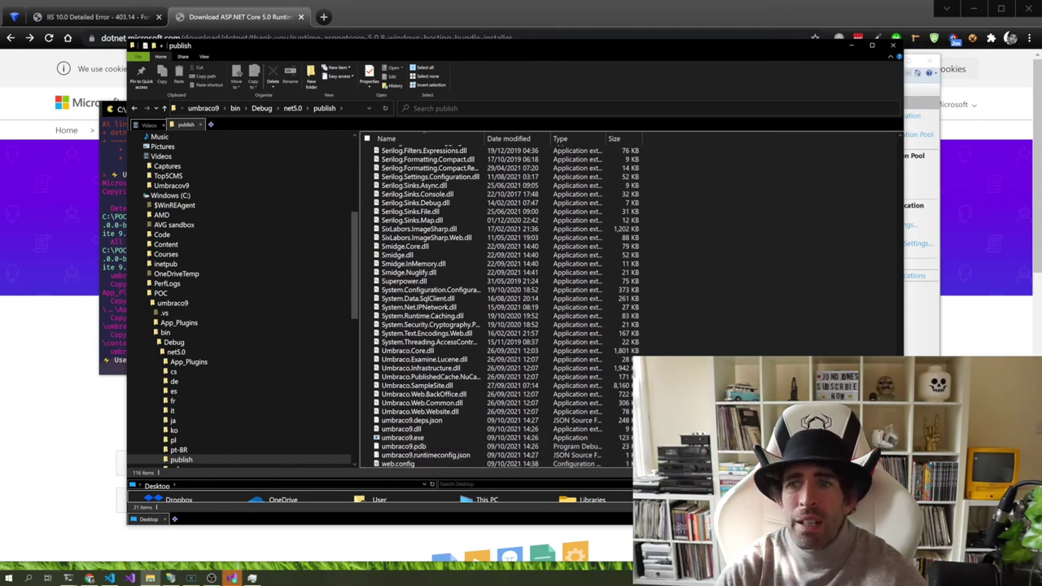
{"action": "key", "text": "alt+F4"}
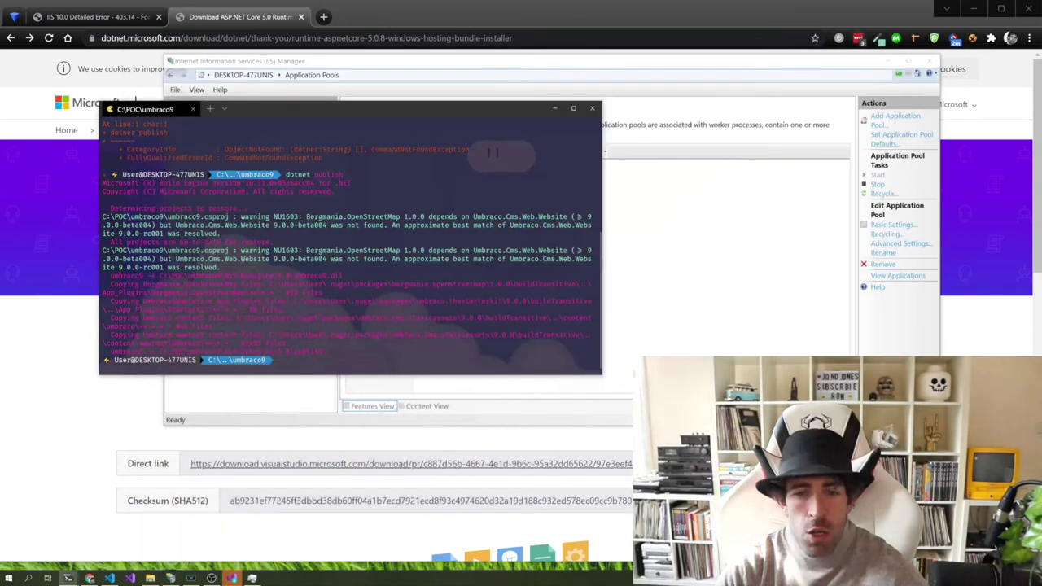
{"action": "key", "text": "alt+Tab"}
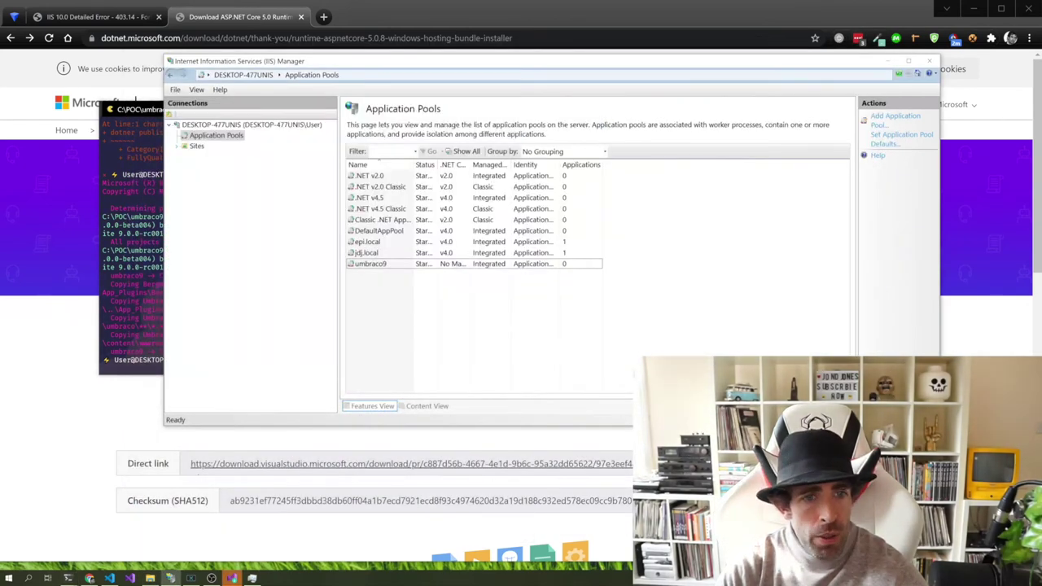
Set the umbraco9 site's Physical Path to C:\POC\umbraco9\bin\Debug\net5.0\publish\.
{"action": "left_click", "coordinate": [184, 146]}
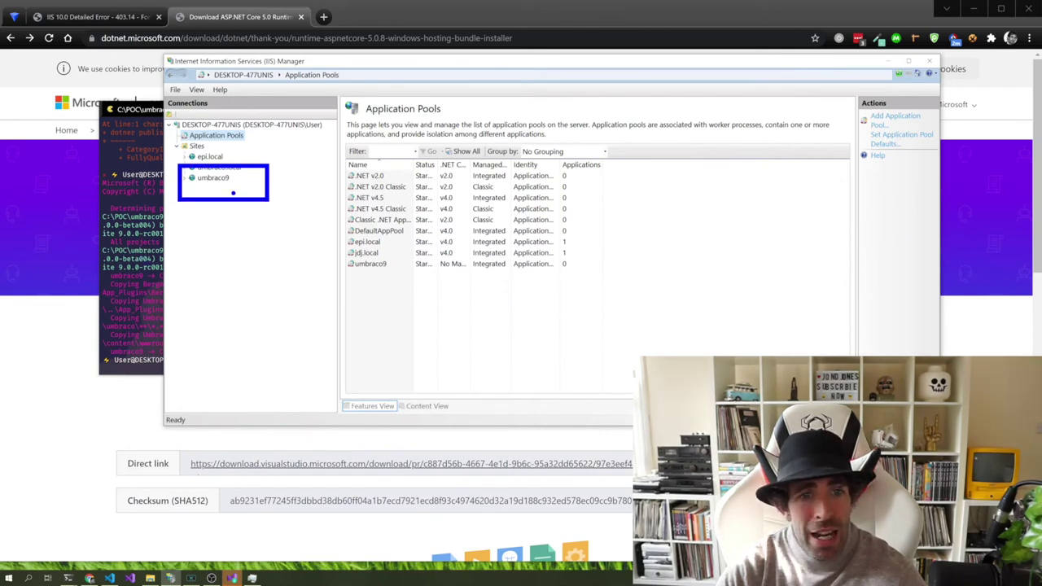
{"action": "left_click", "coordinate": [214, 178]}
{"action": "right_click", "coordinate": [214, 178]}
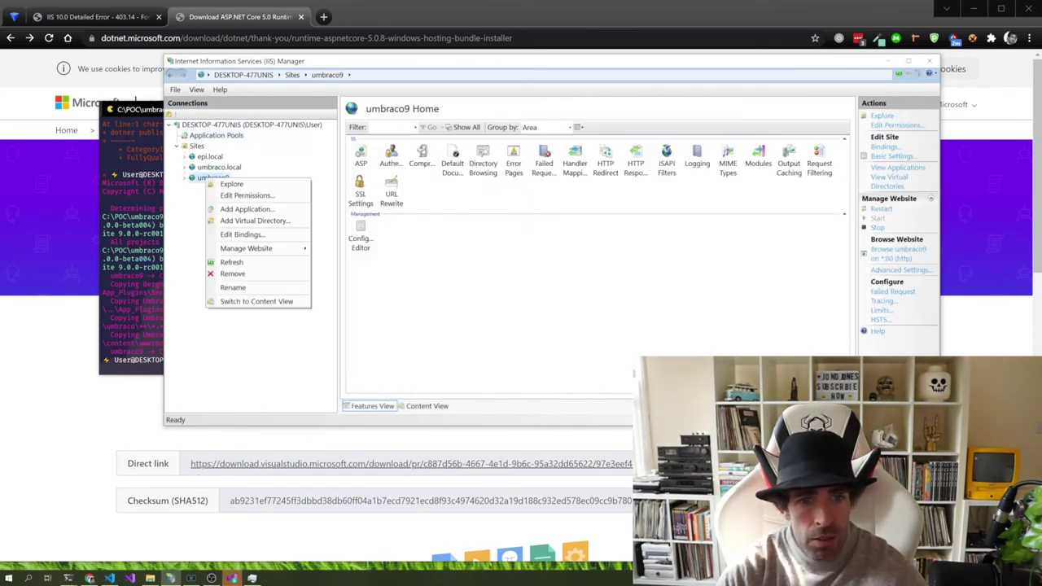
{"action": "mouse_move", "coordinate": [260, 248]}
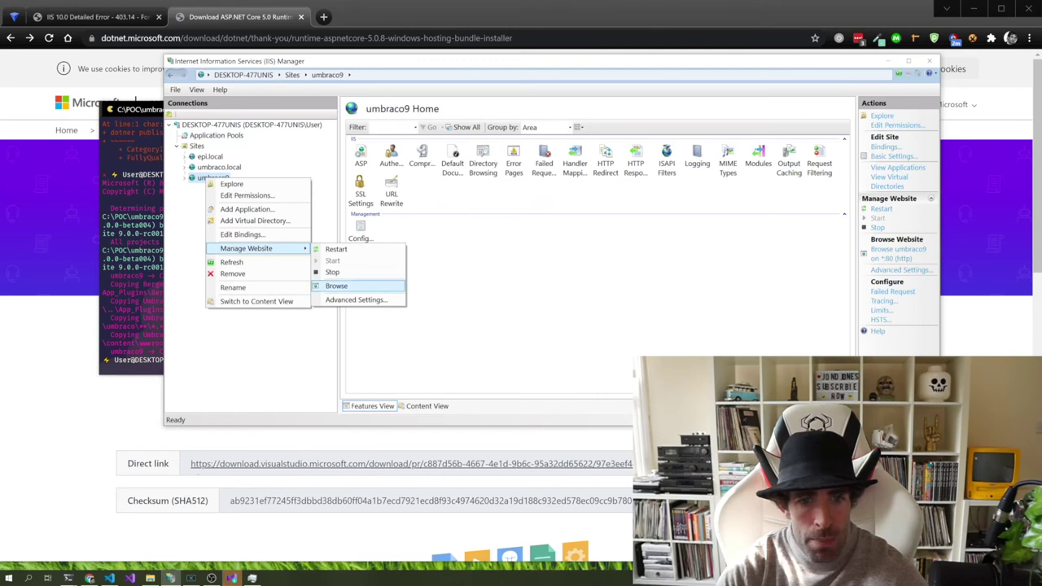
{"action": "left_click", "coordinate": [356, 299]}
{"action": "left_click", "coordinate": [586, 161]}
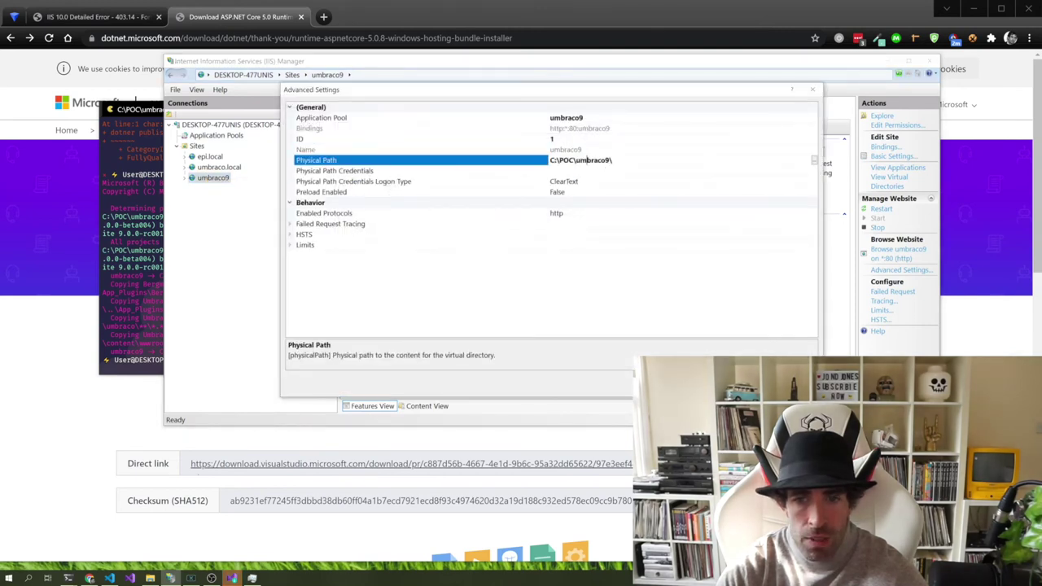
{"action": "left_click", "coordinate": [585, 161]}
{"action": "key", "text": "ctrl+v"}
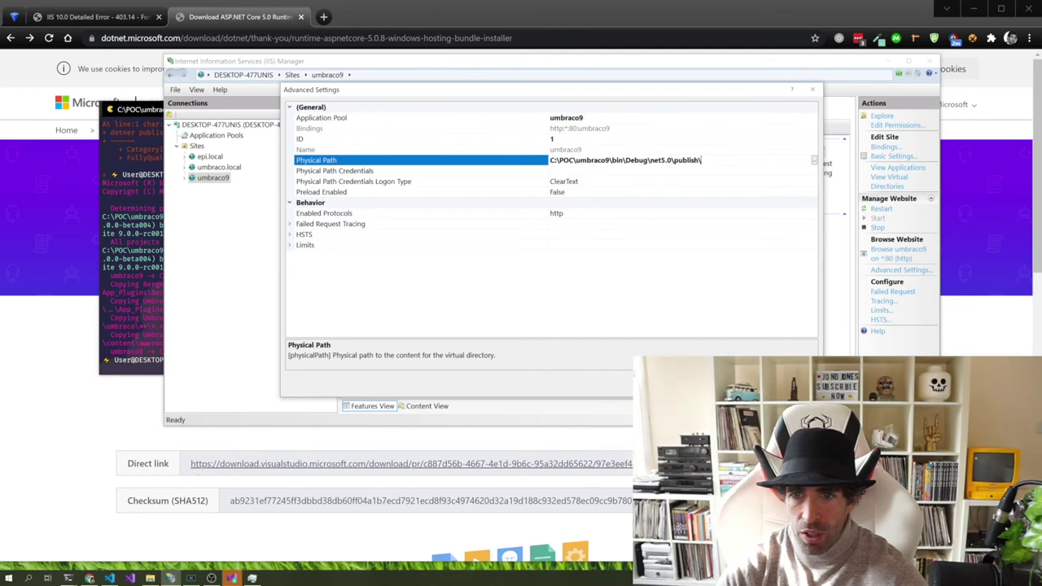
{"action": "key", "text": "Return"}
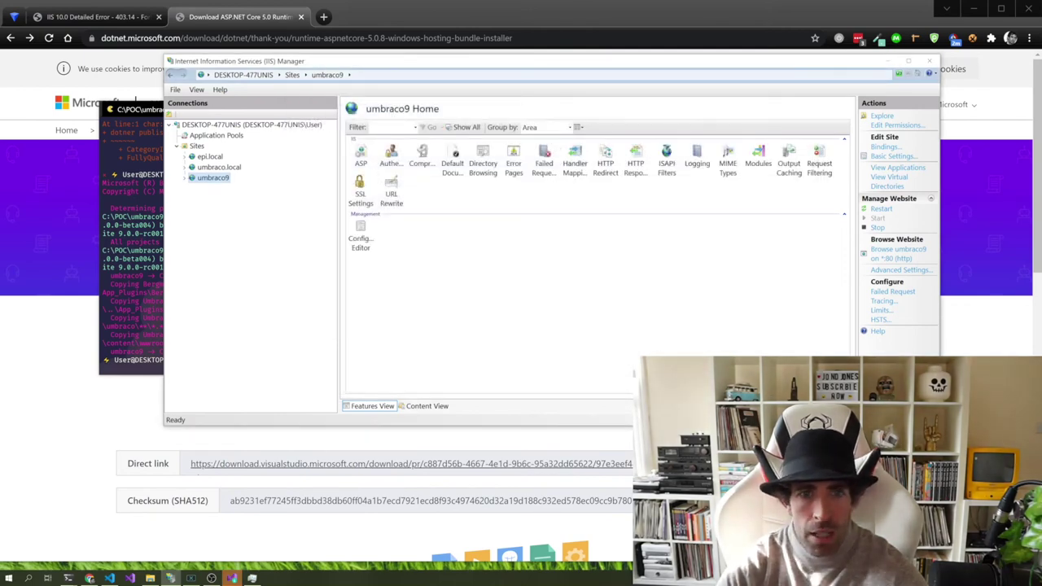
Load umbraco9/ in Chrome.
{"action": "key", "text": "alt+Tab"}
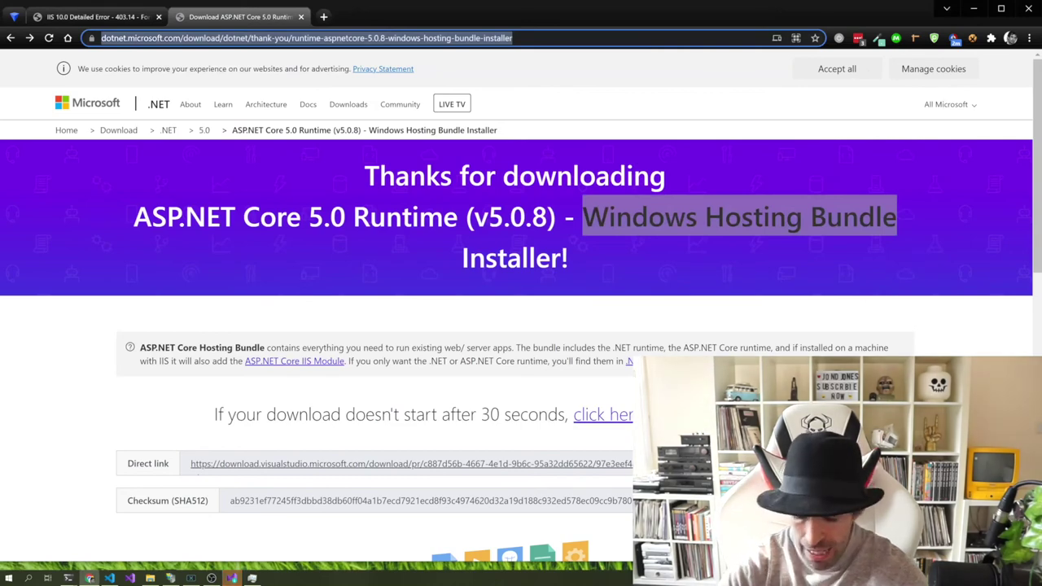
{"action": "type", "text": "umb"}
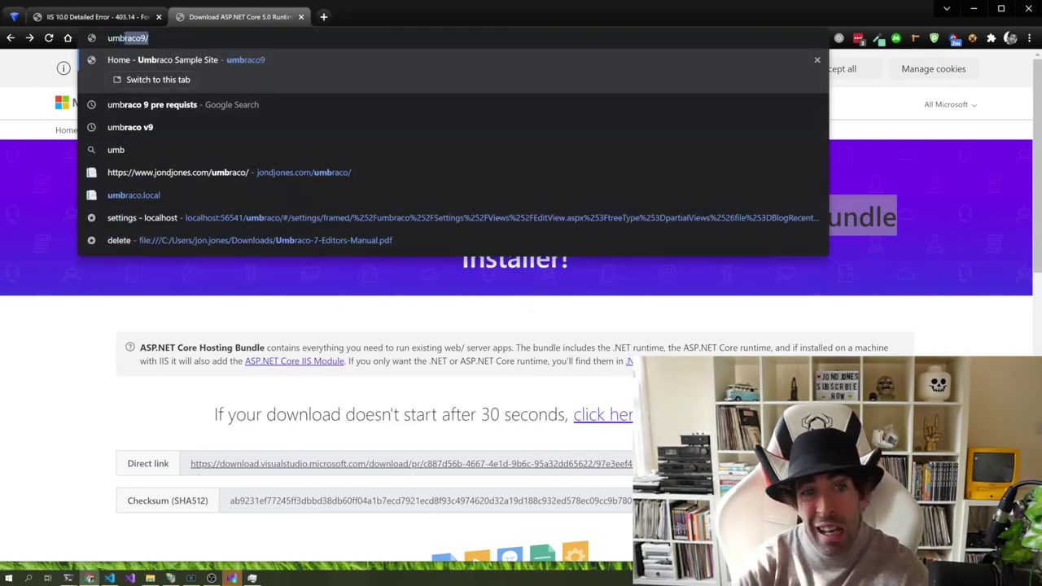
{"action": "key", "text": "Return"}
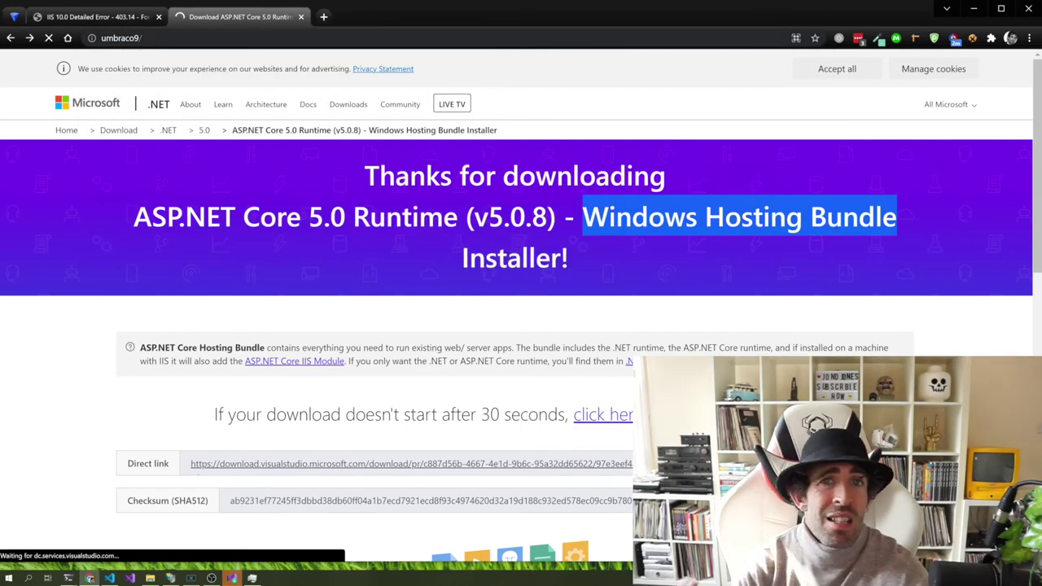